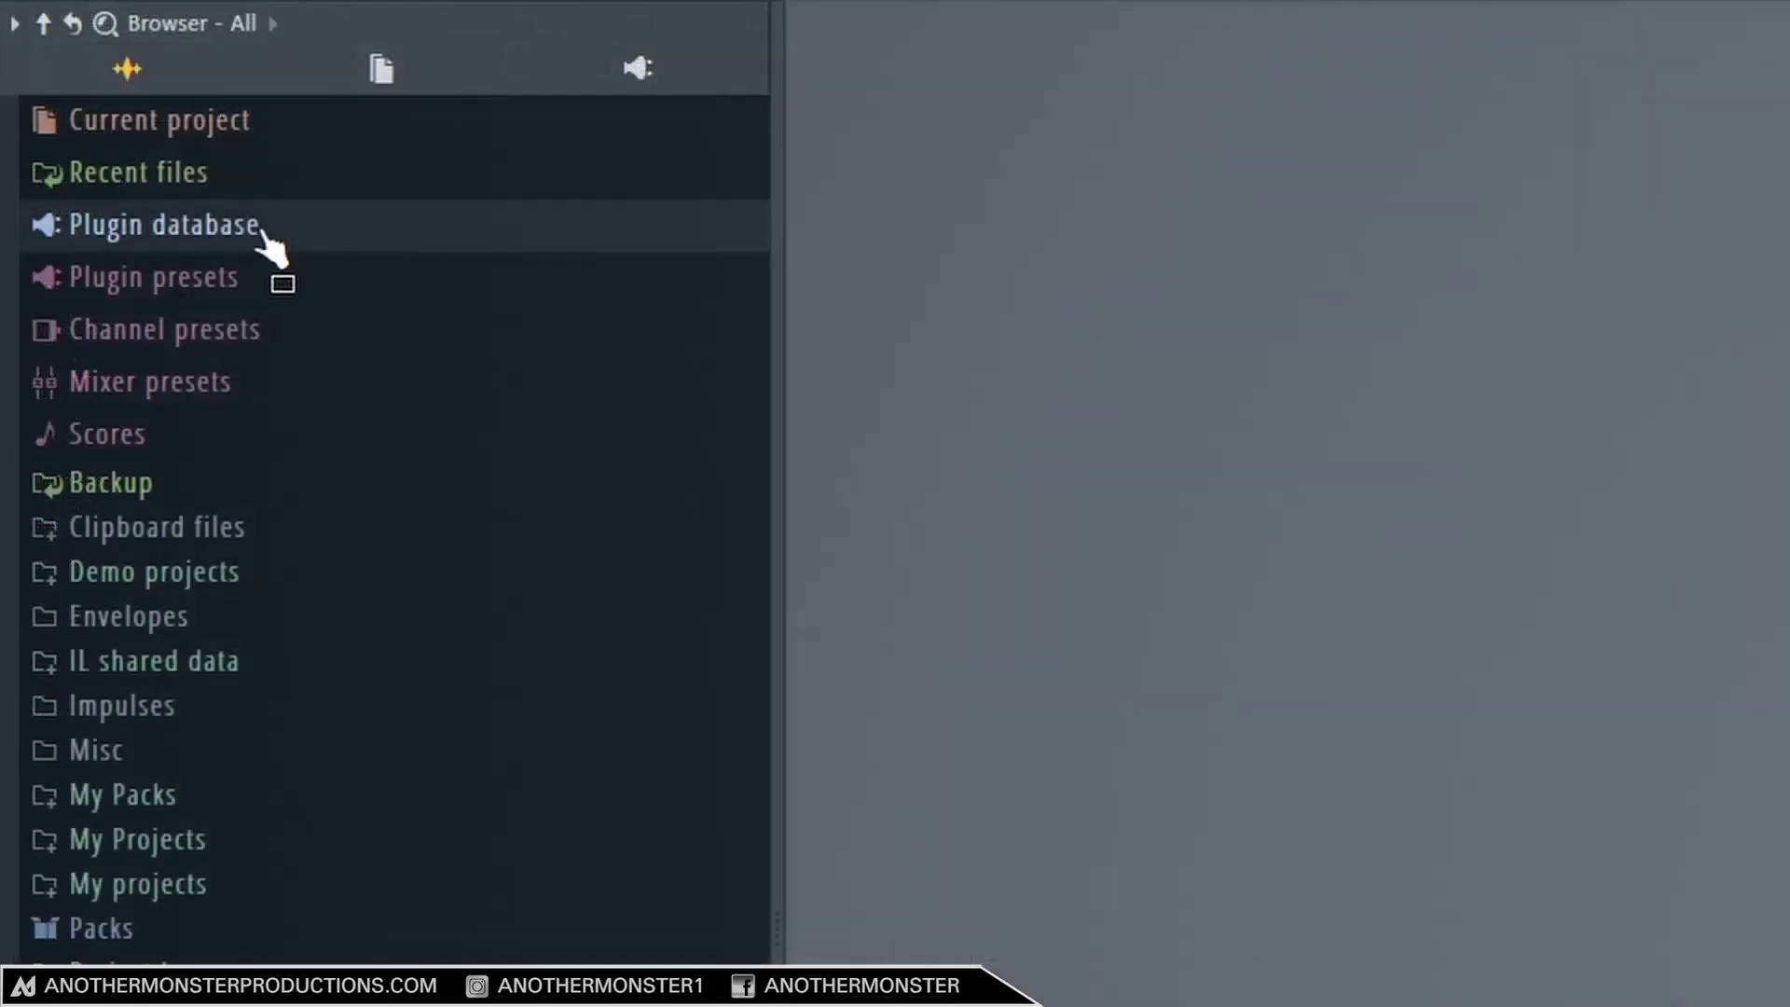
Browse the Plugin database Generators, looking through the Synth classic and Misc categories.
click(125, 190)
click(239, 321)
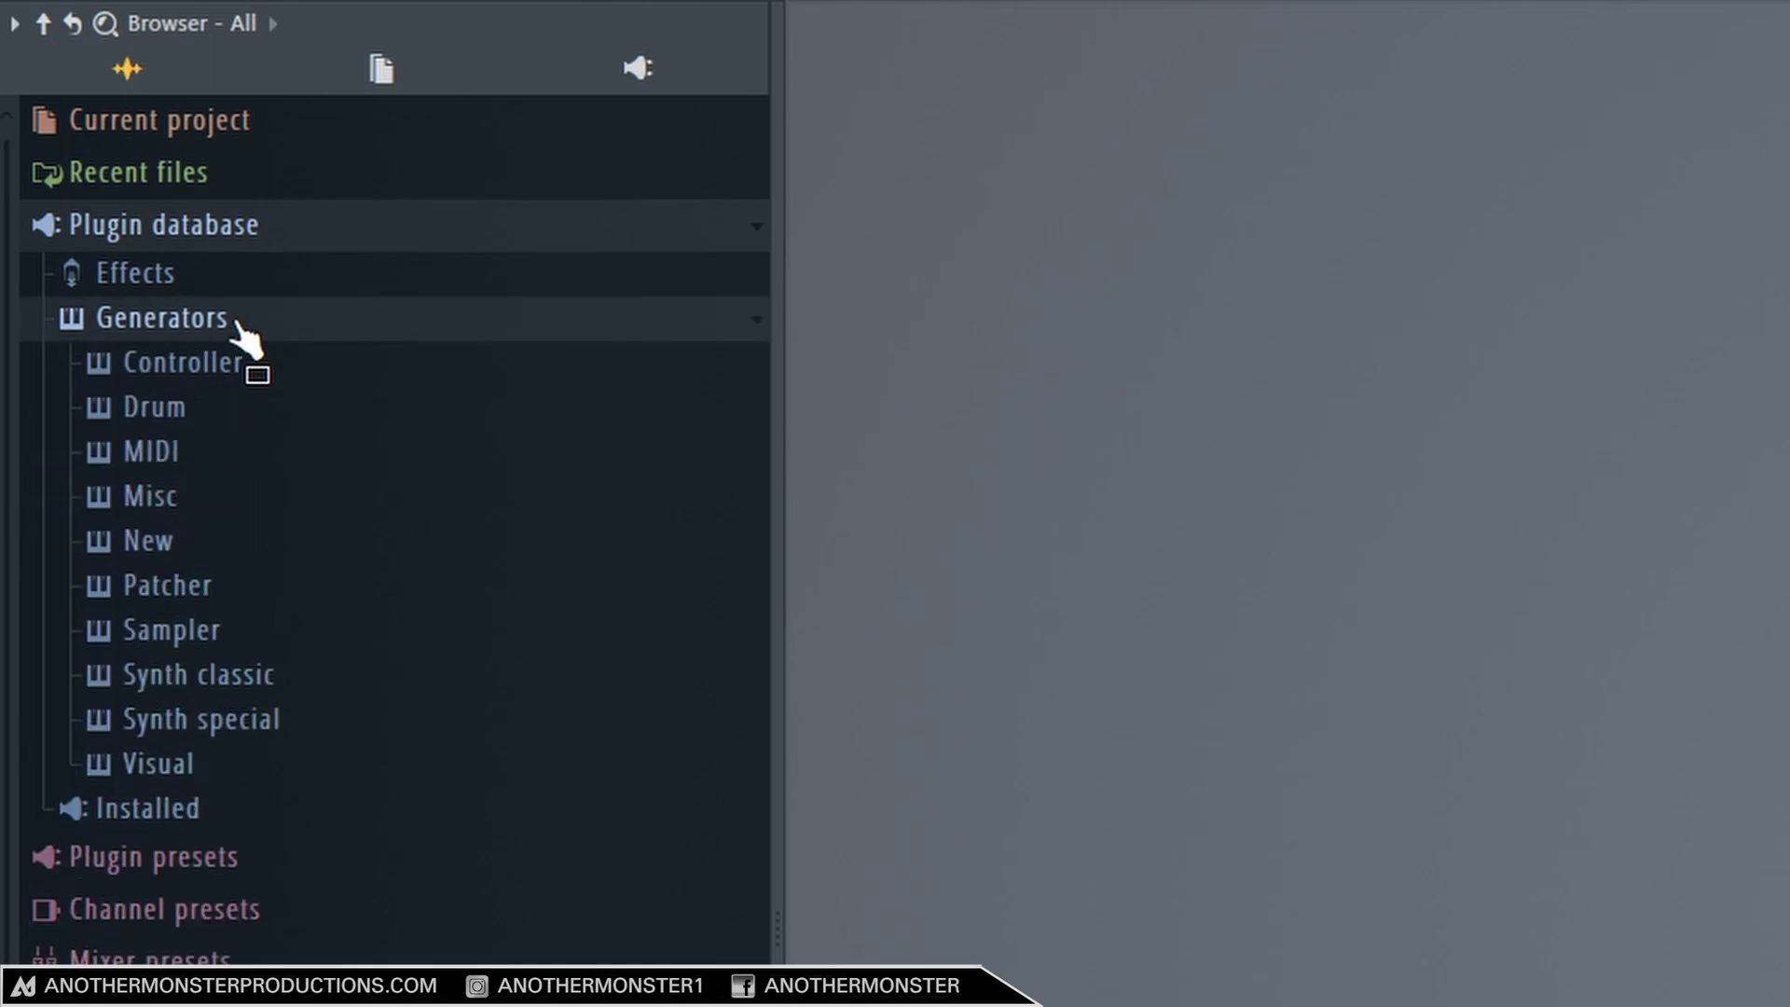
click(224, 676)
scroll(360, 799, down, 10)
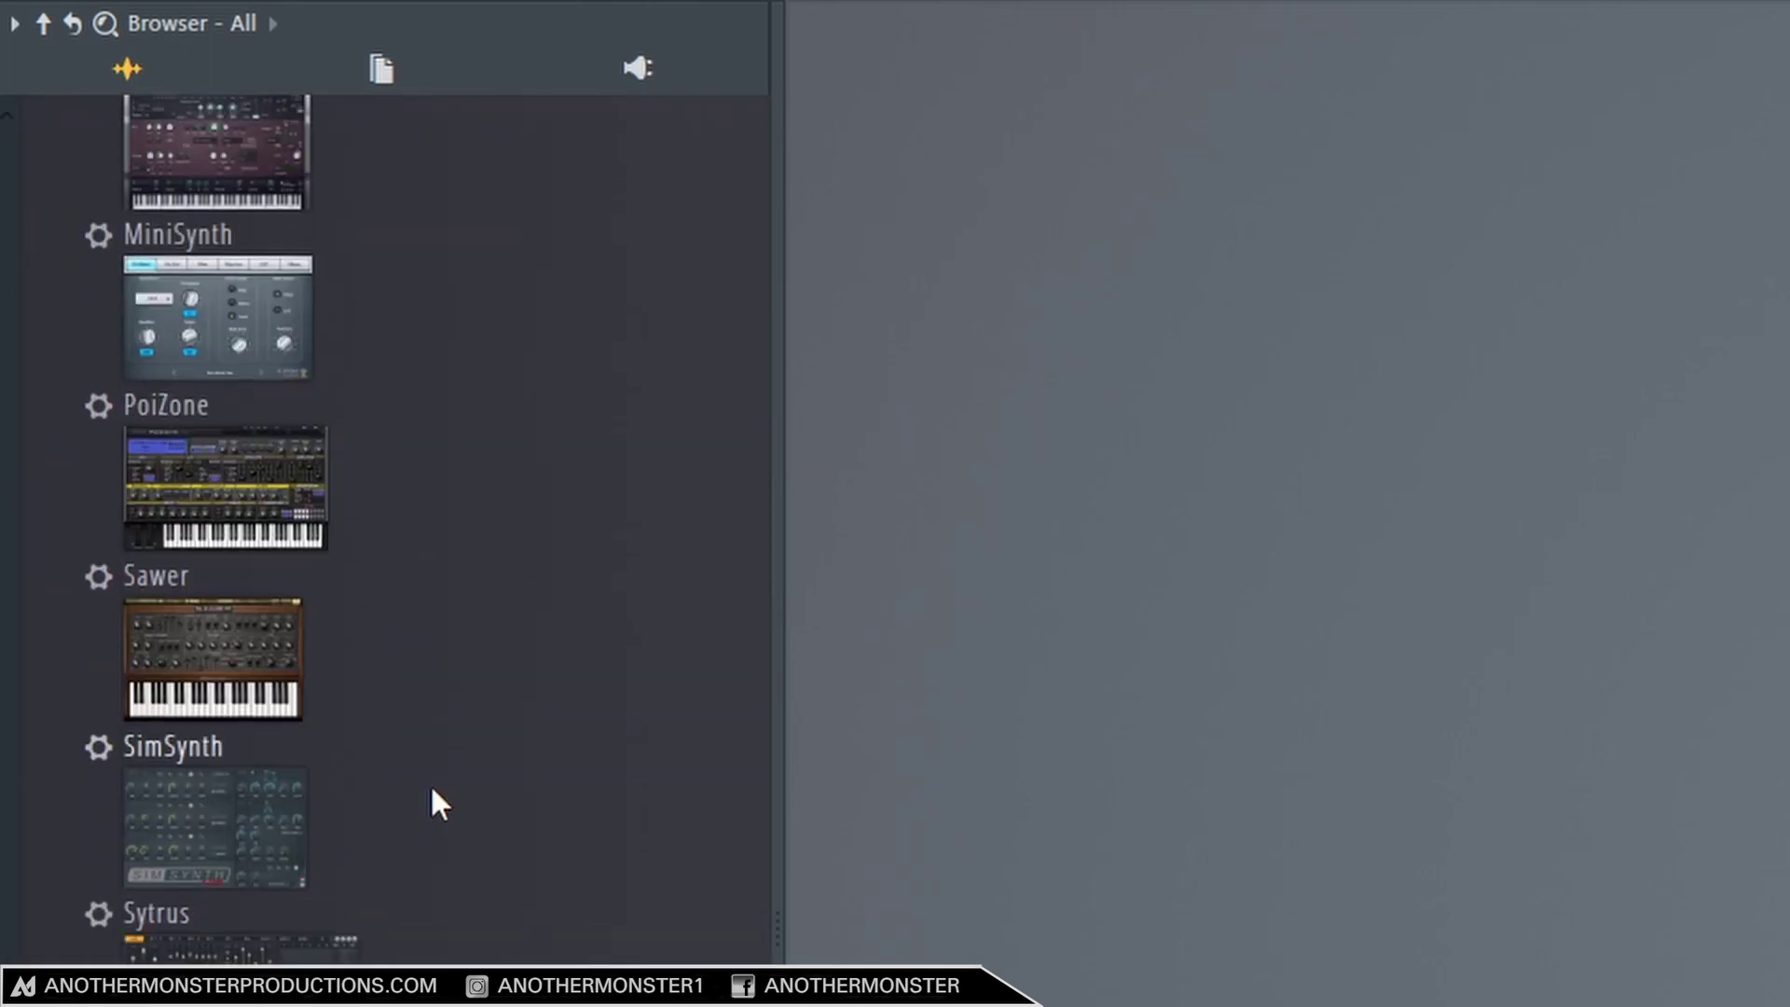
scroll(432, 792, up, 10)
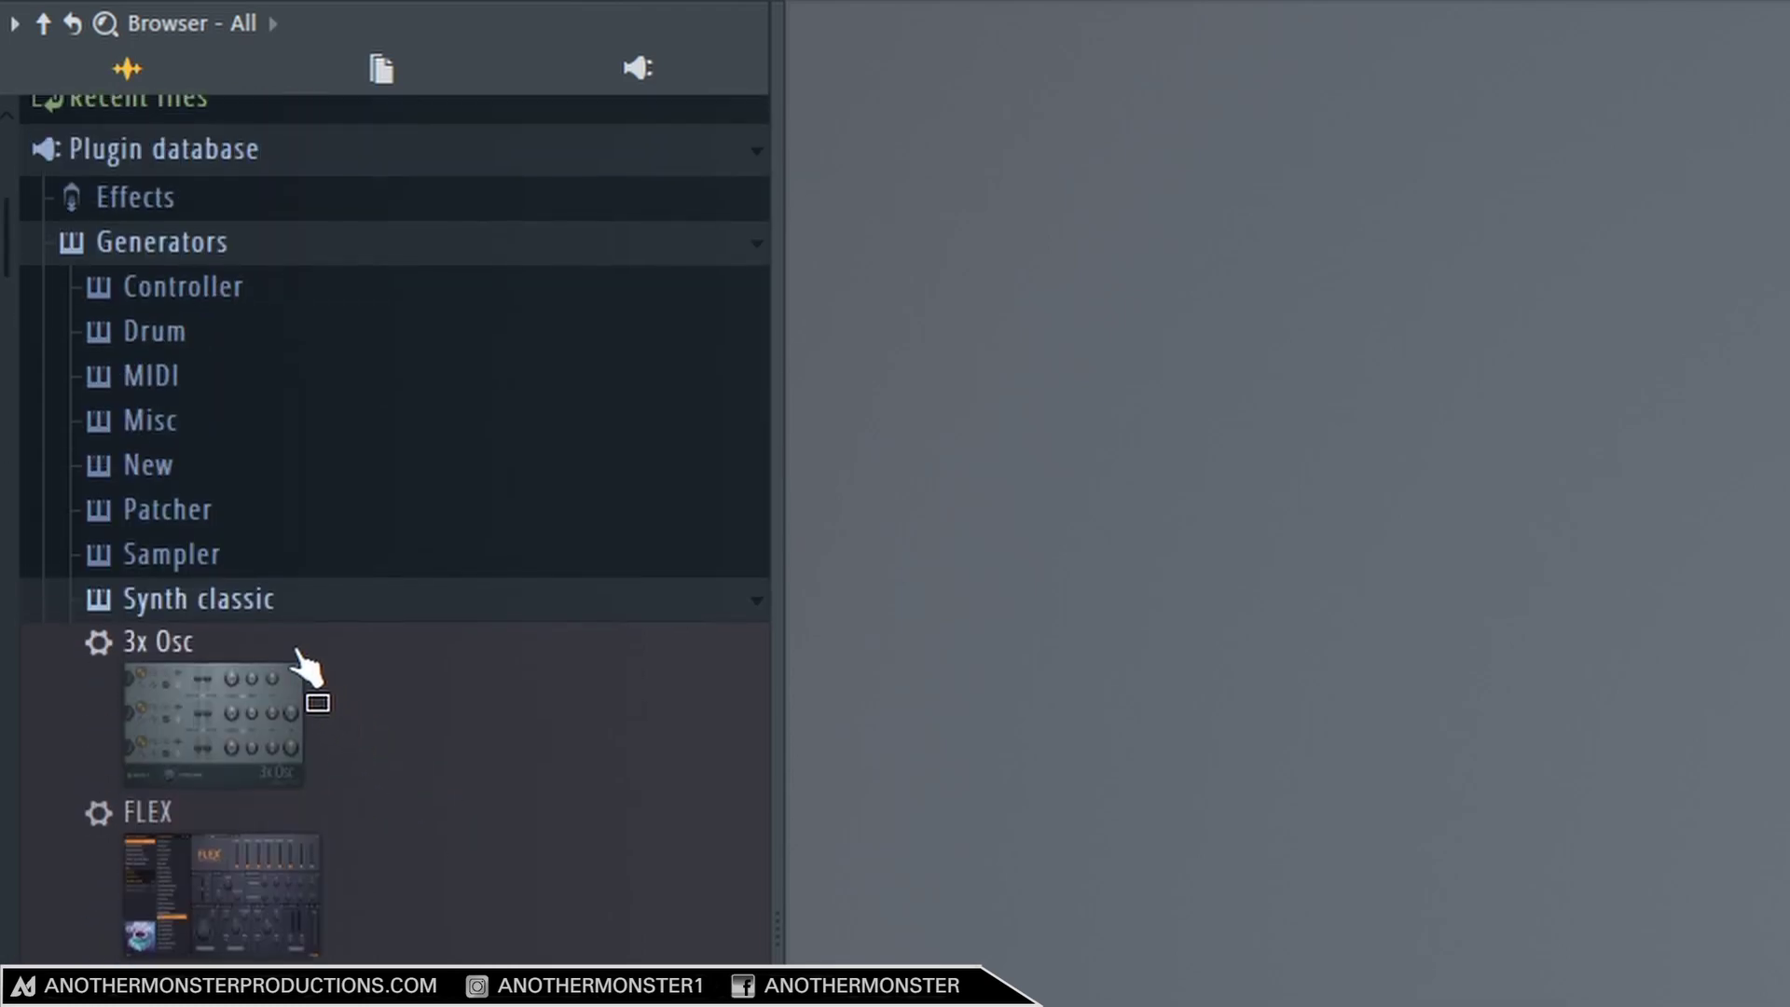
click(269, 600)
click(191, 422)
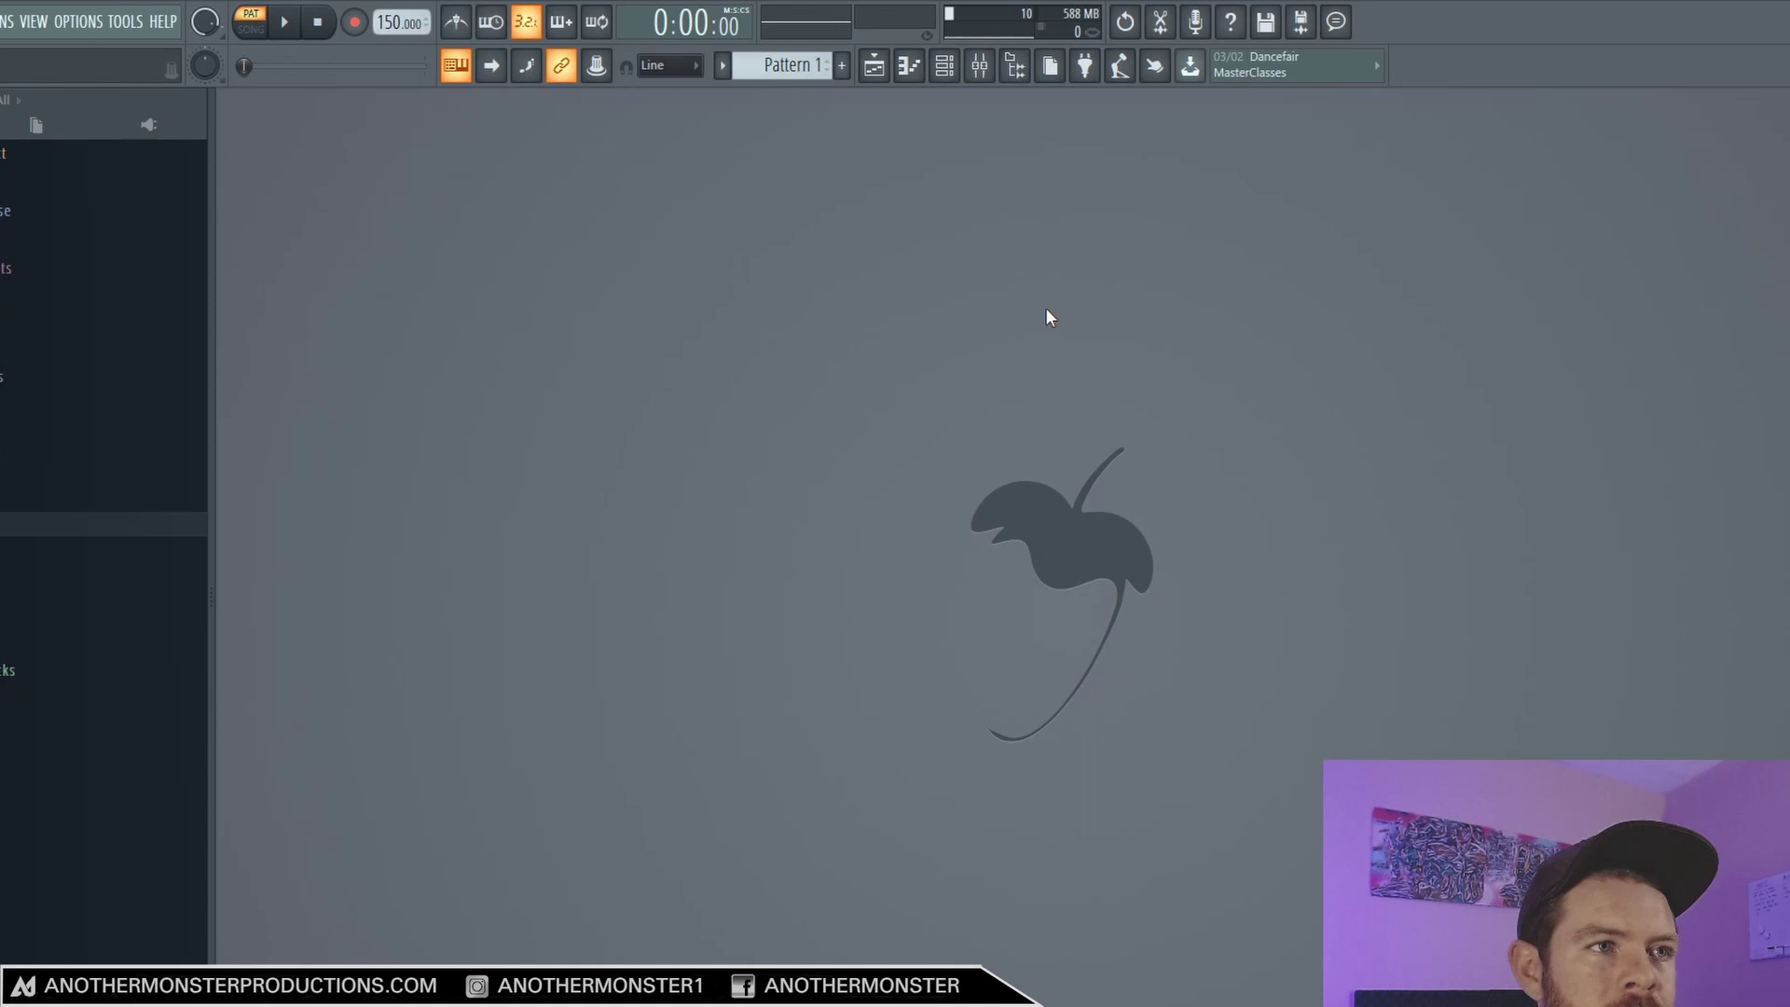
Show the Channel Rack and look over the add-channel instrument list without adding anything.
click(943, 132)
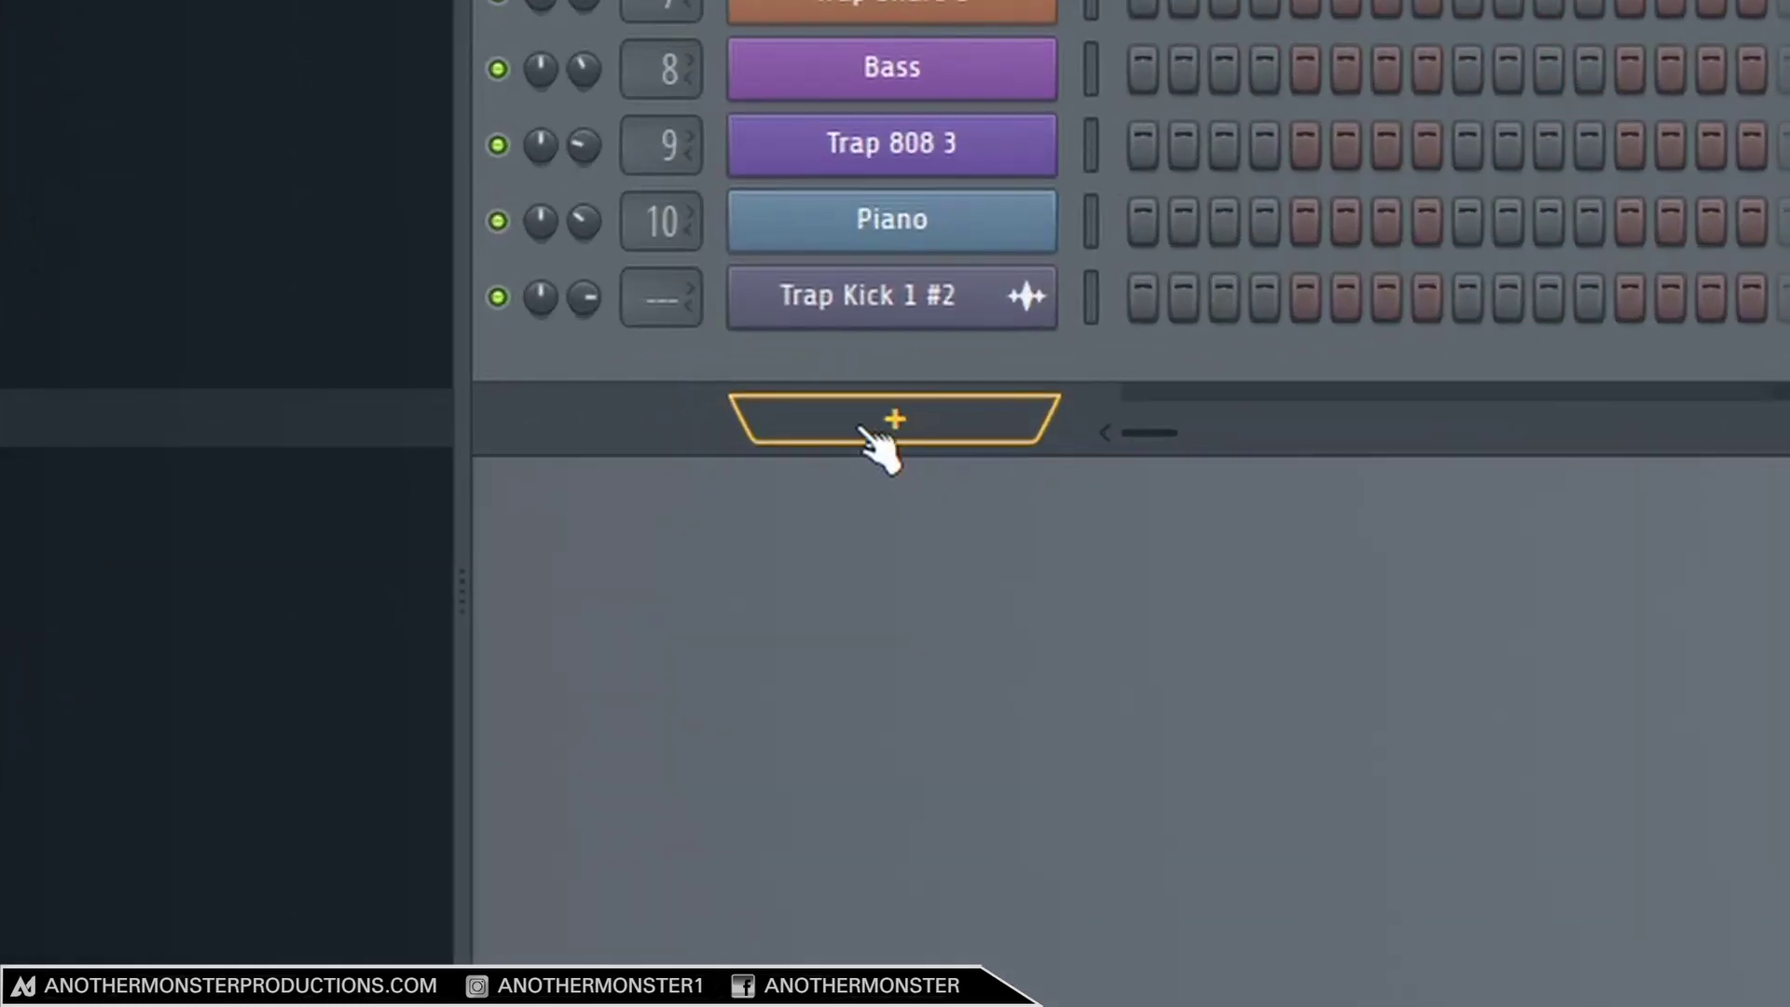
click(460, 457)
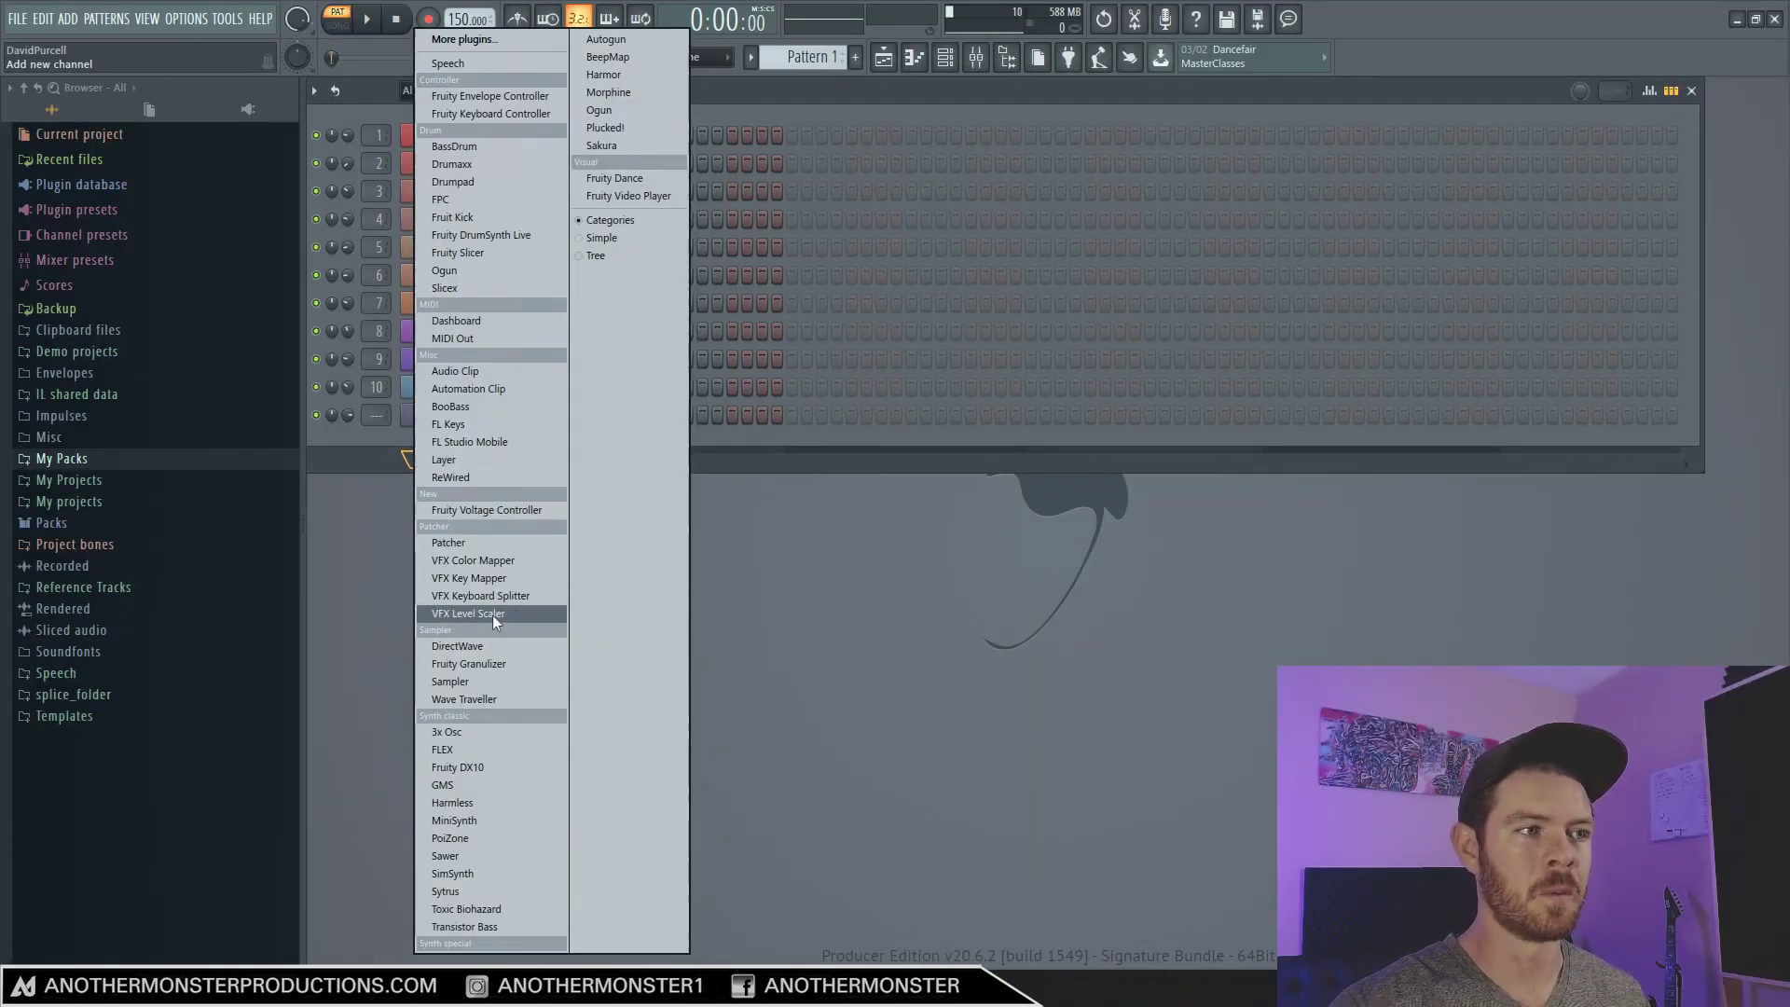
click(820, 645)
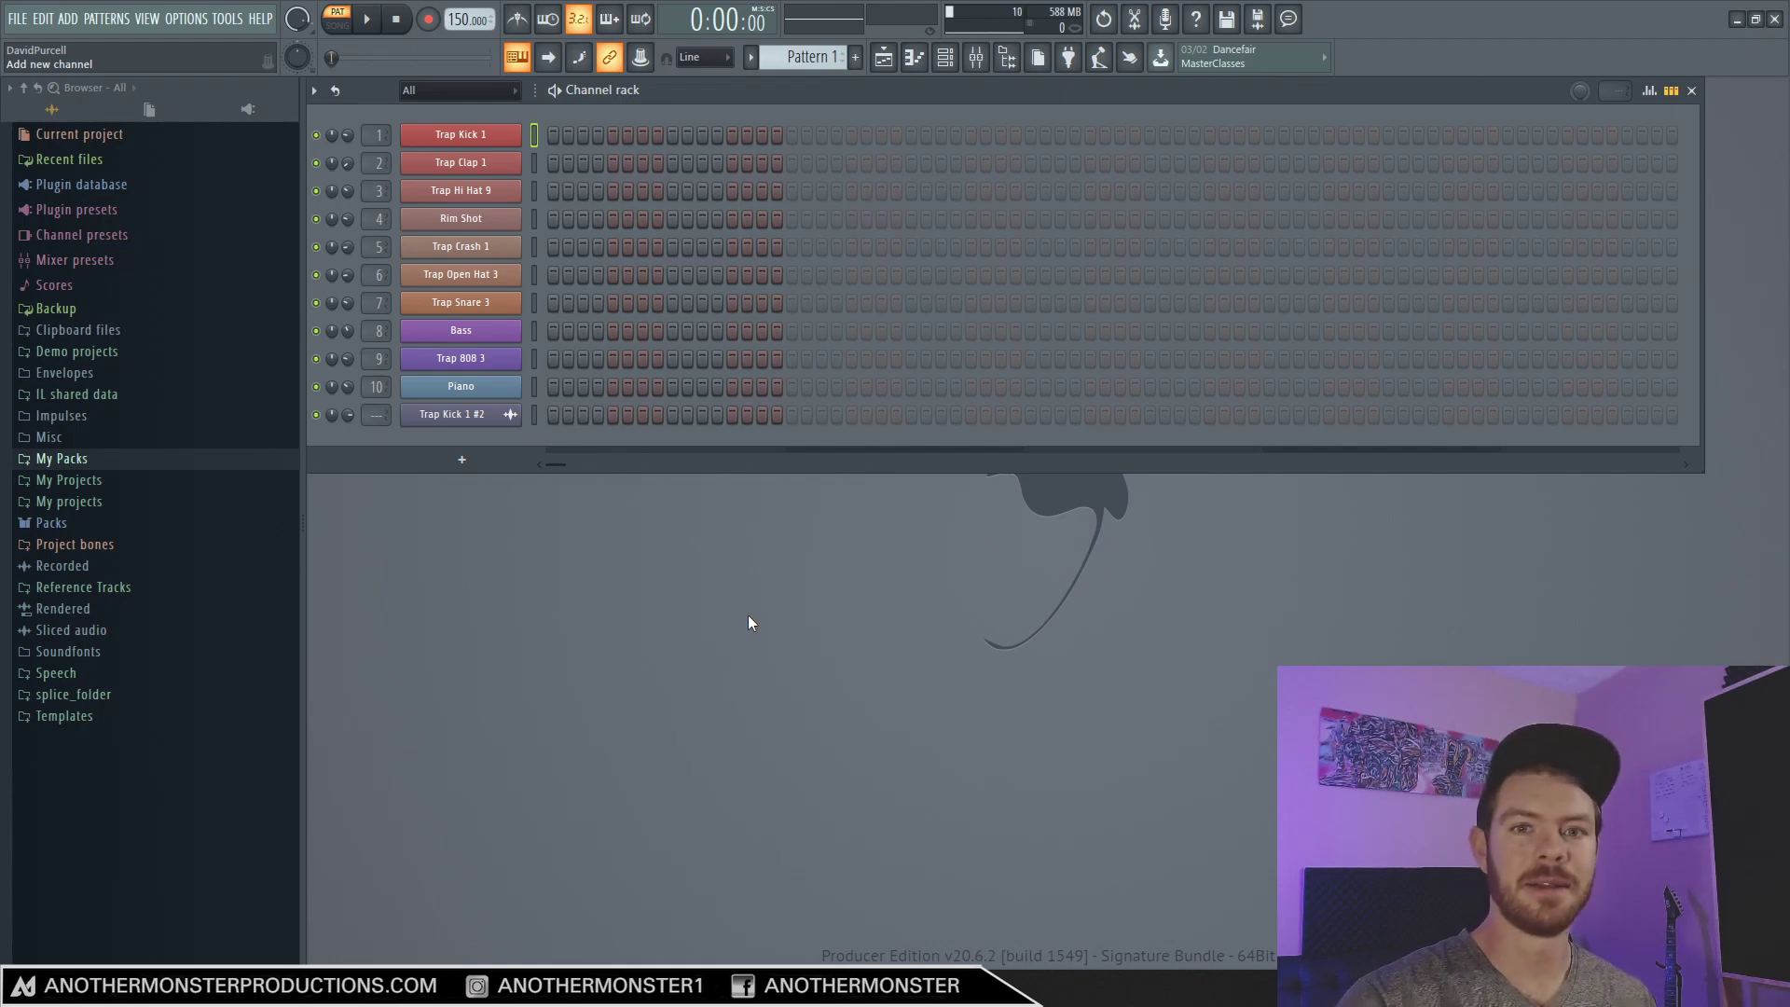
Browse the Plugin database Effects, checking the Delay reverb and Distortion categories.
click(81, 183)
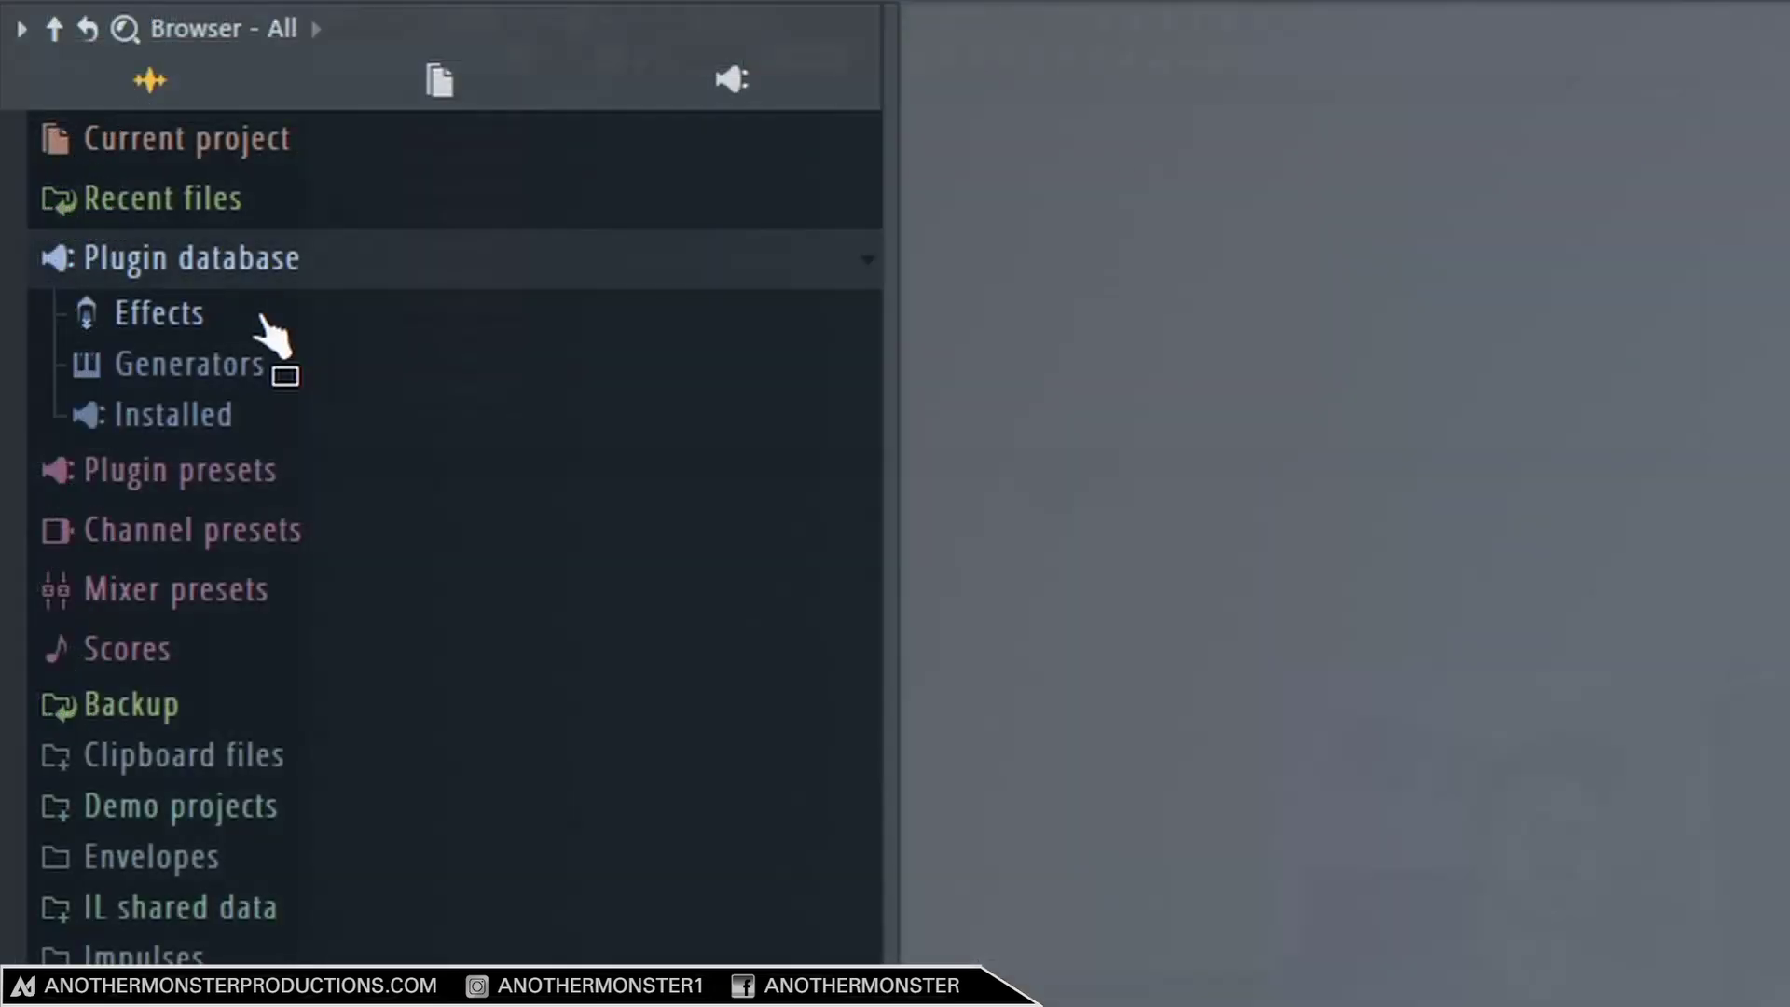
click(262, 319)
click(291, 417)
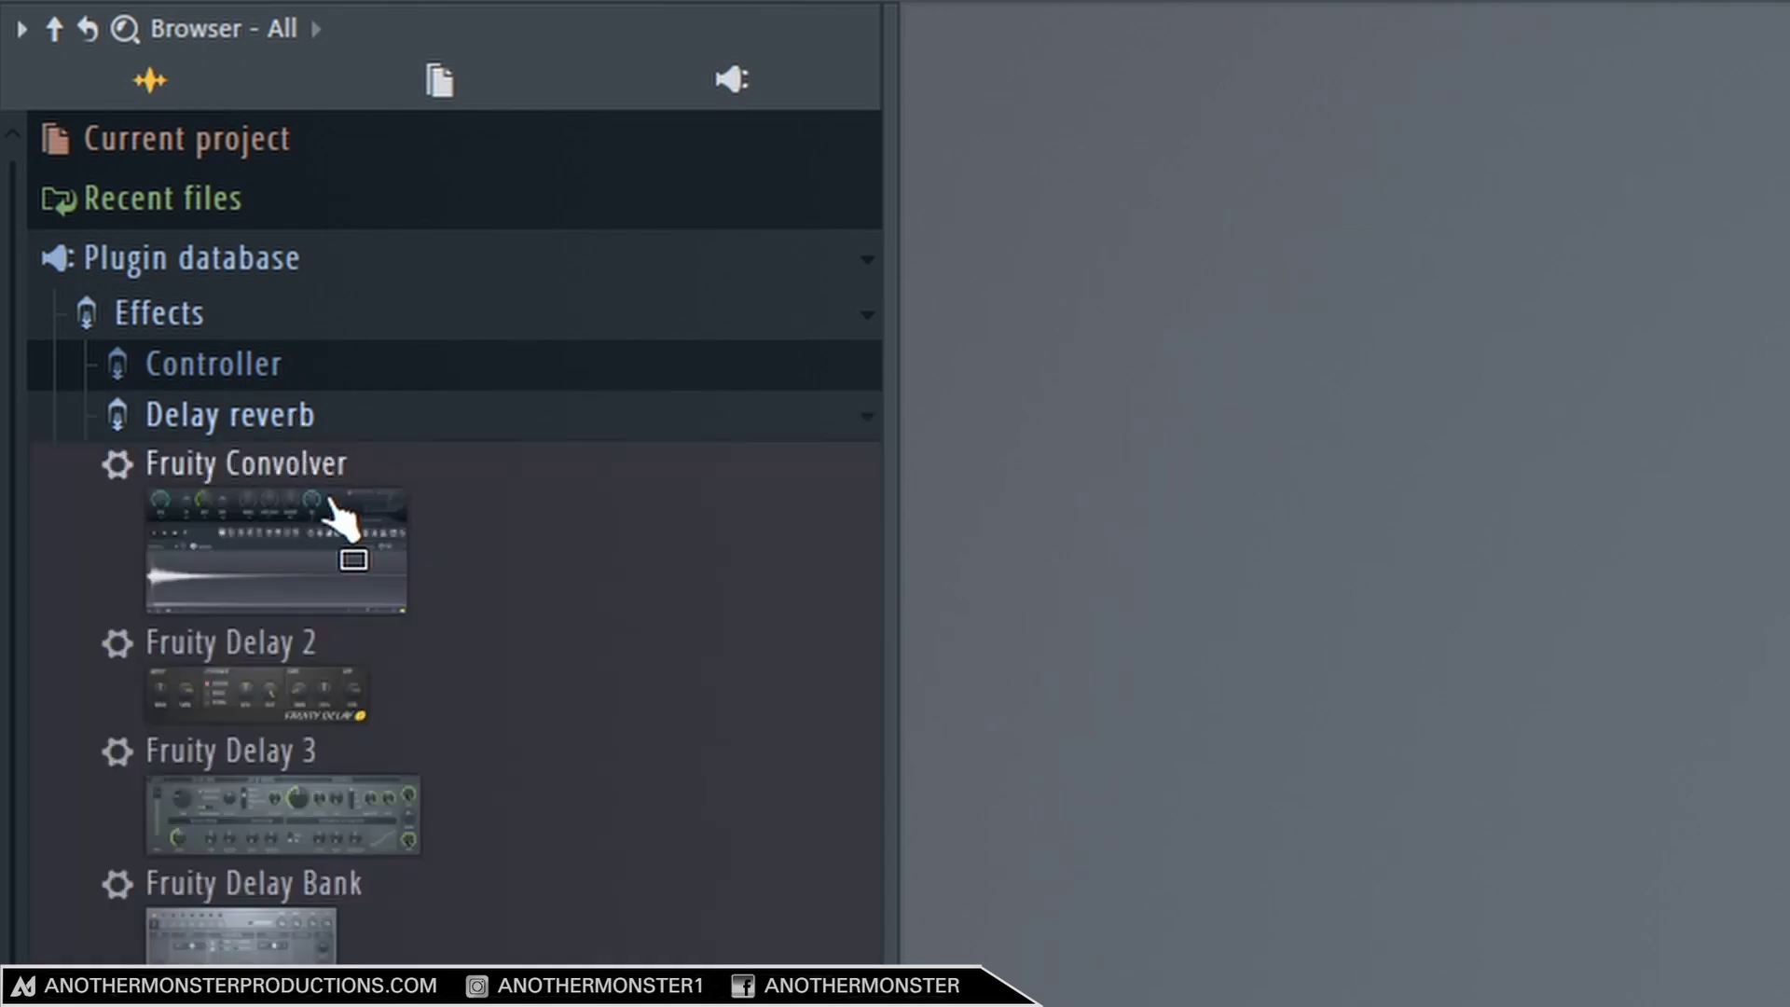
scroll(428, 571, down, 3)
scroll(447, 559, up, 3)
click(354, 436)
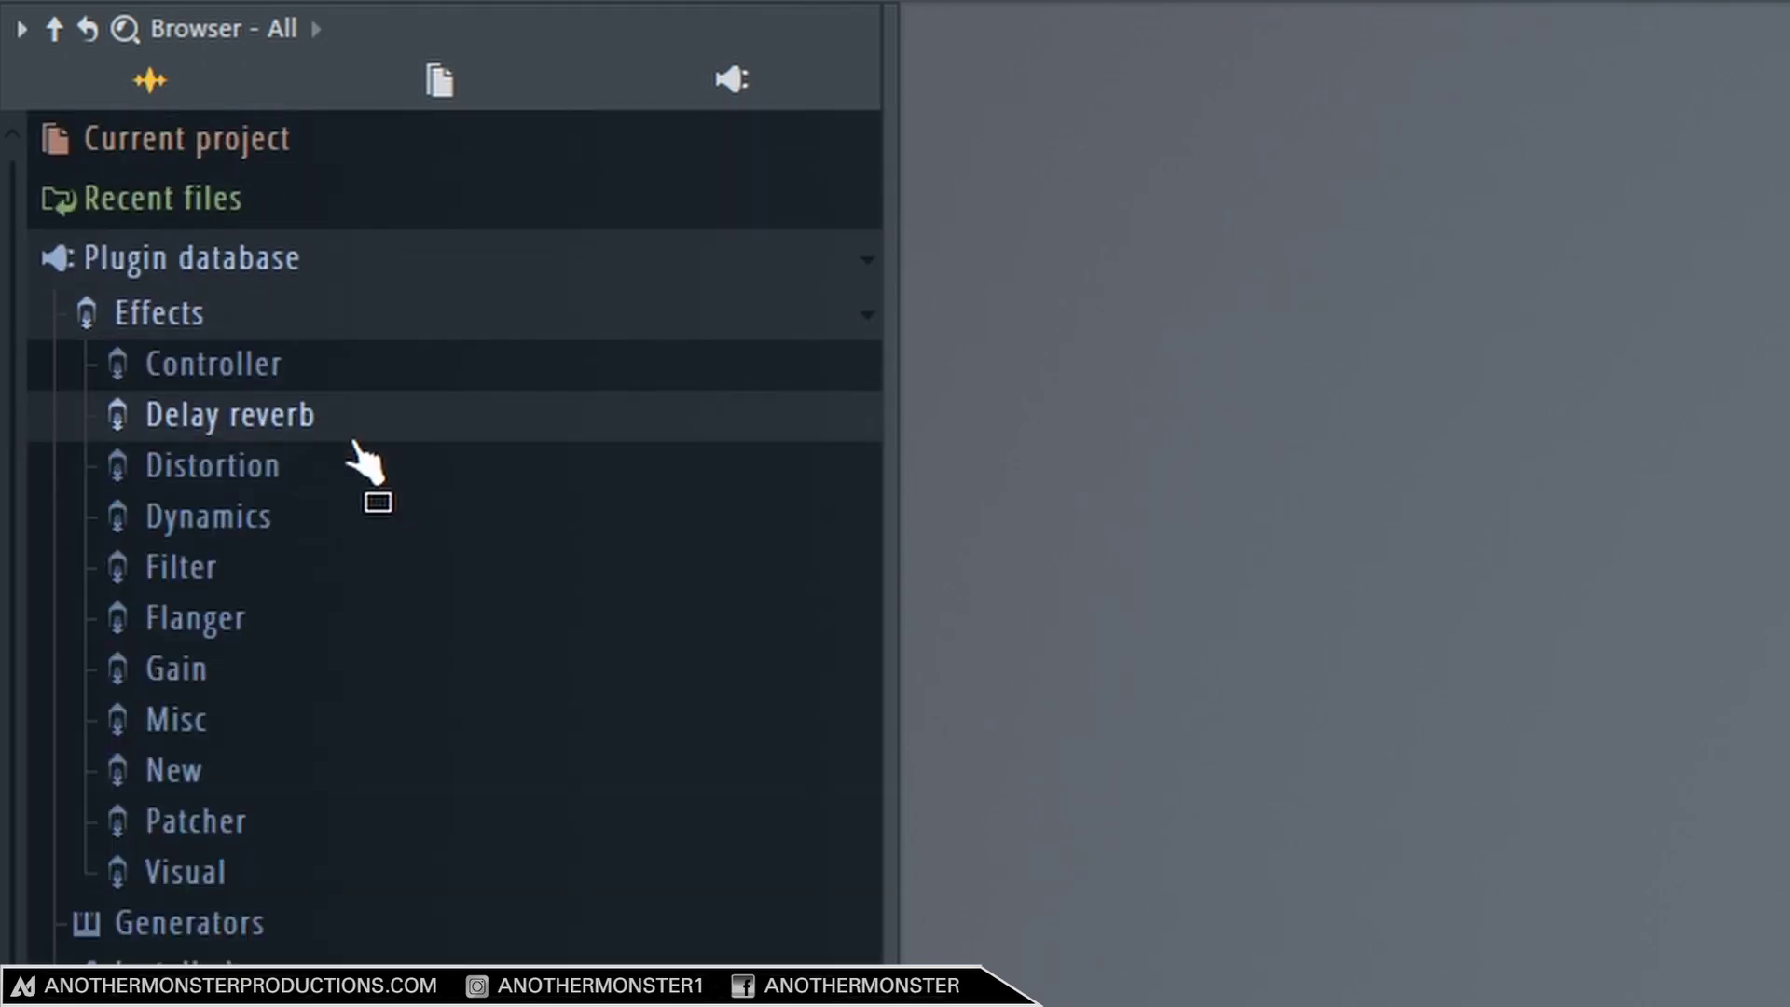
click(321, 476)
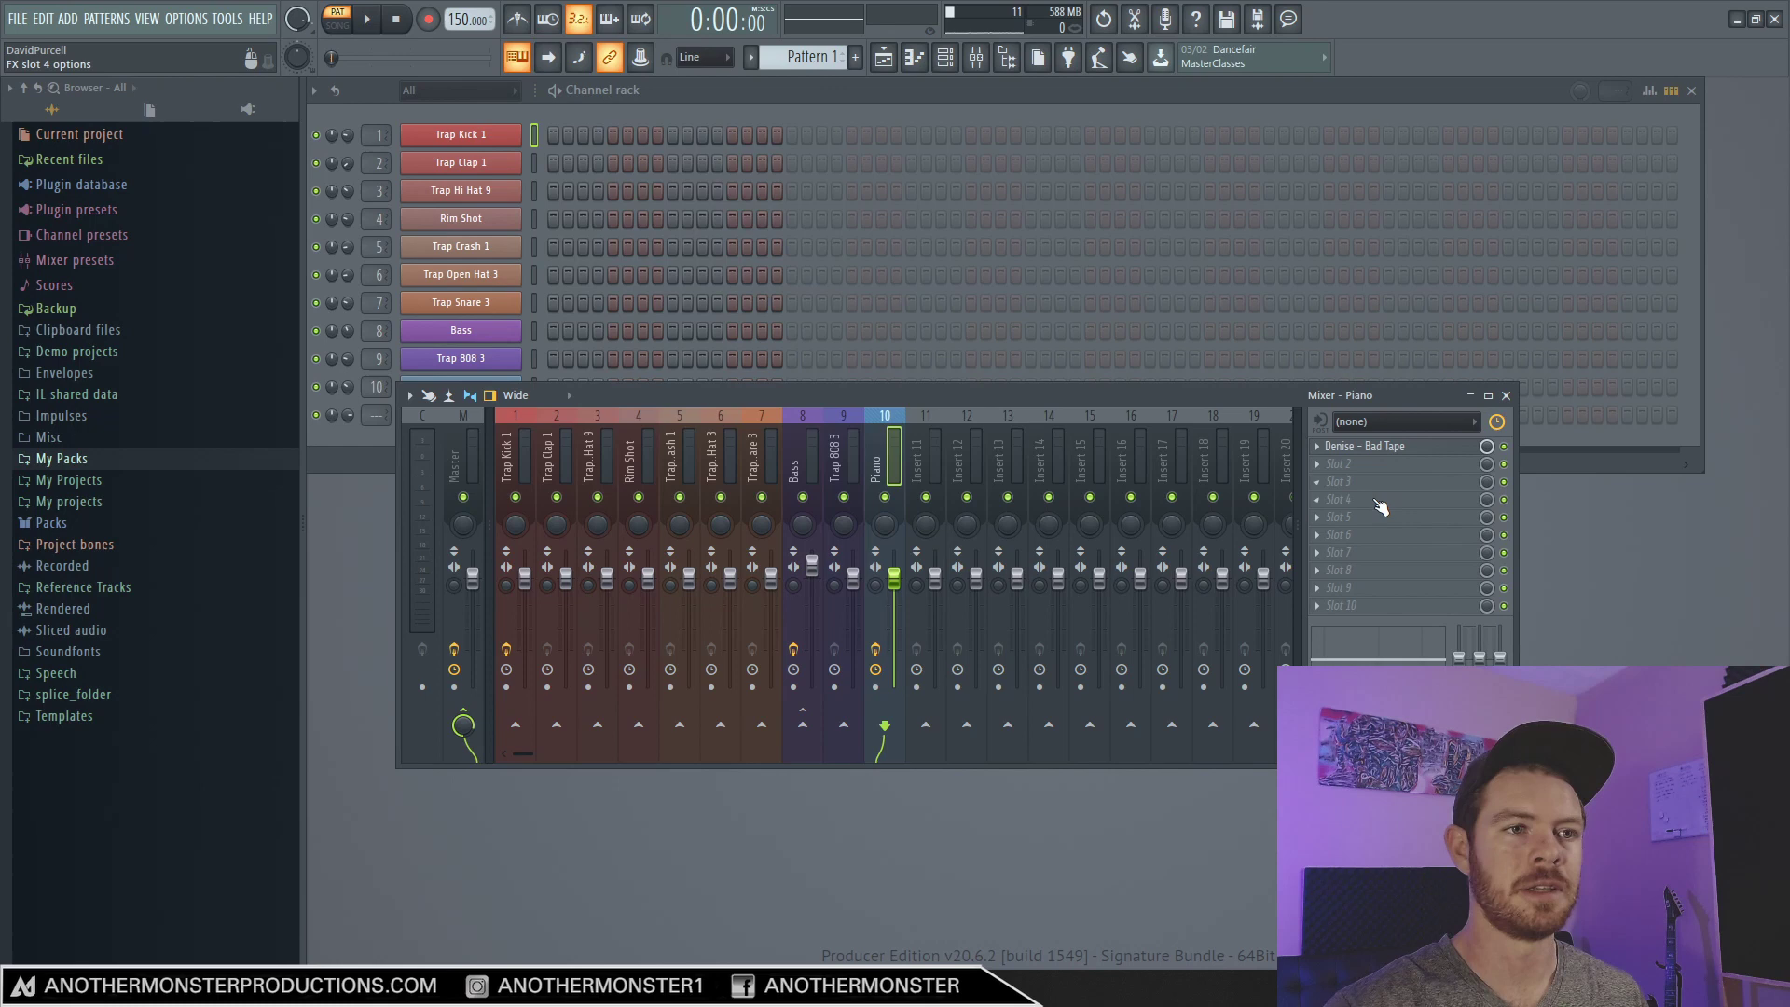
Close the Mixer and add a Patcher instrument channel from the Channel Rack.
click(1506, 395)
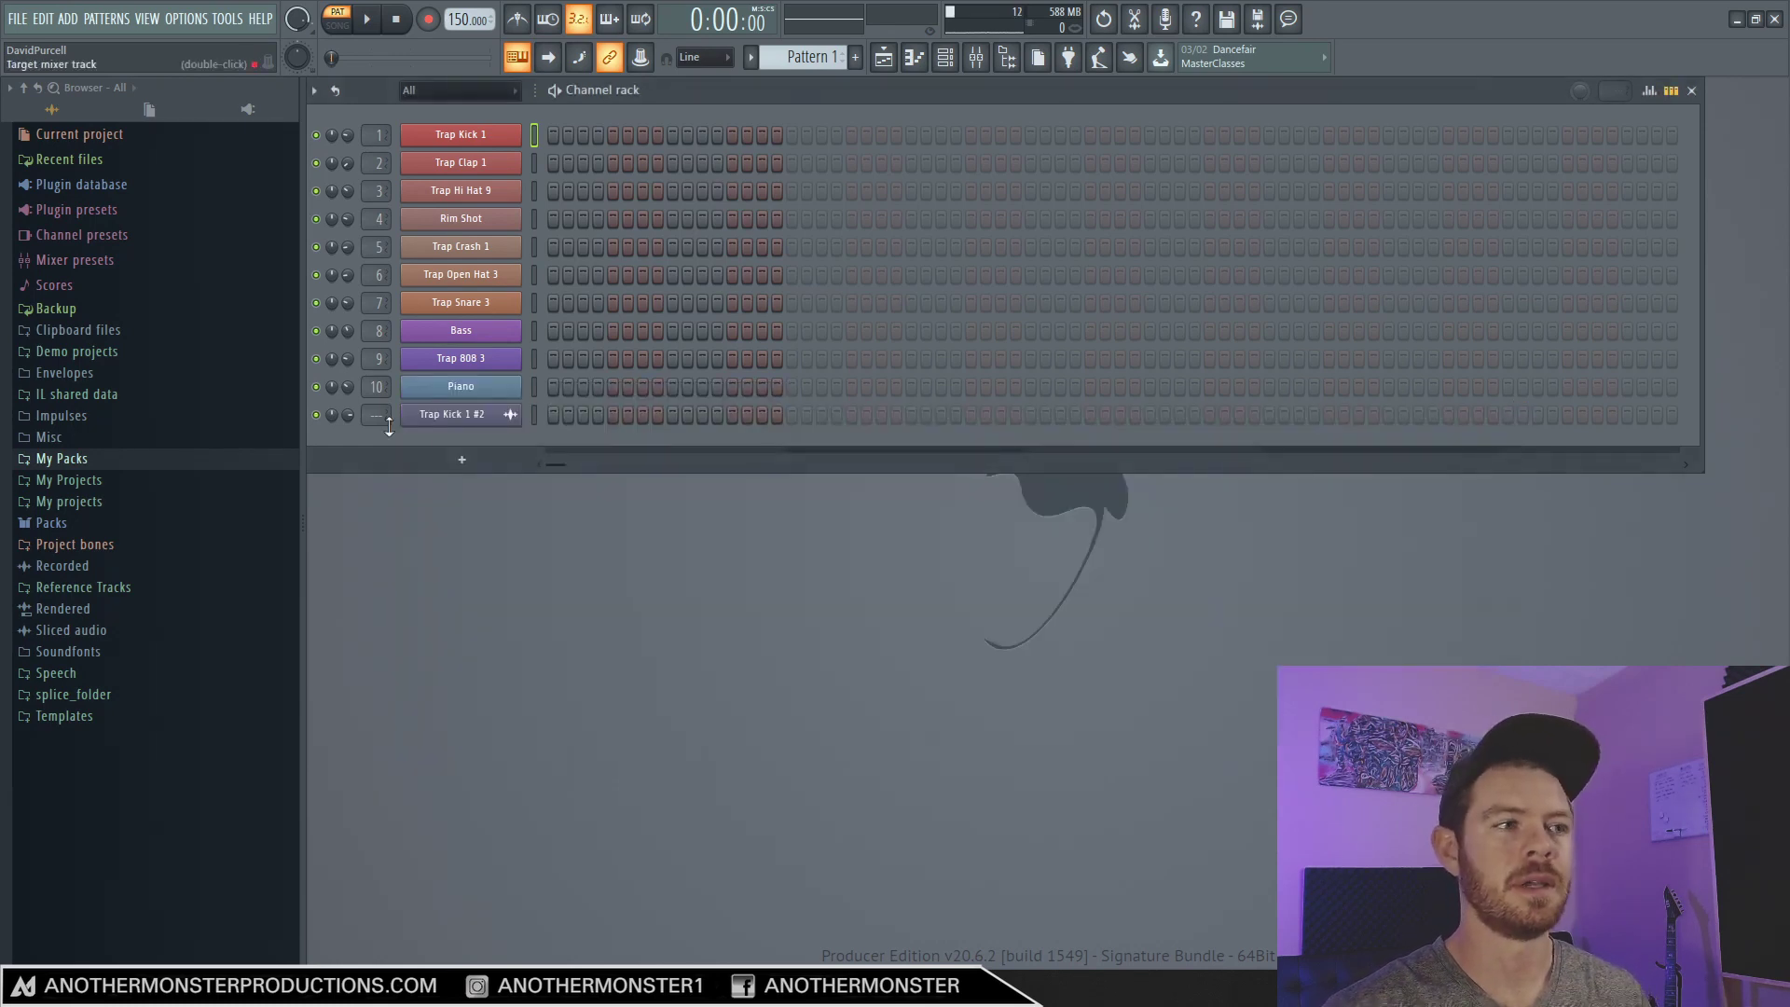
click(461, 463)
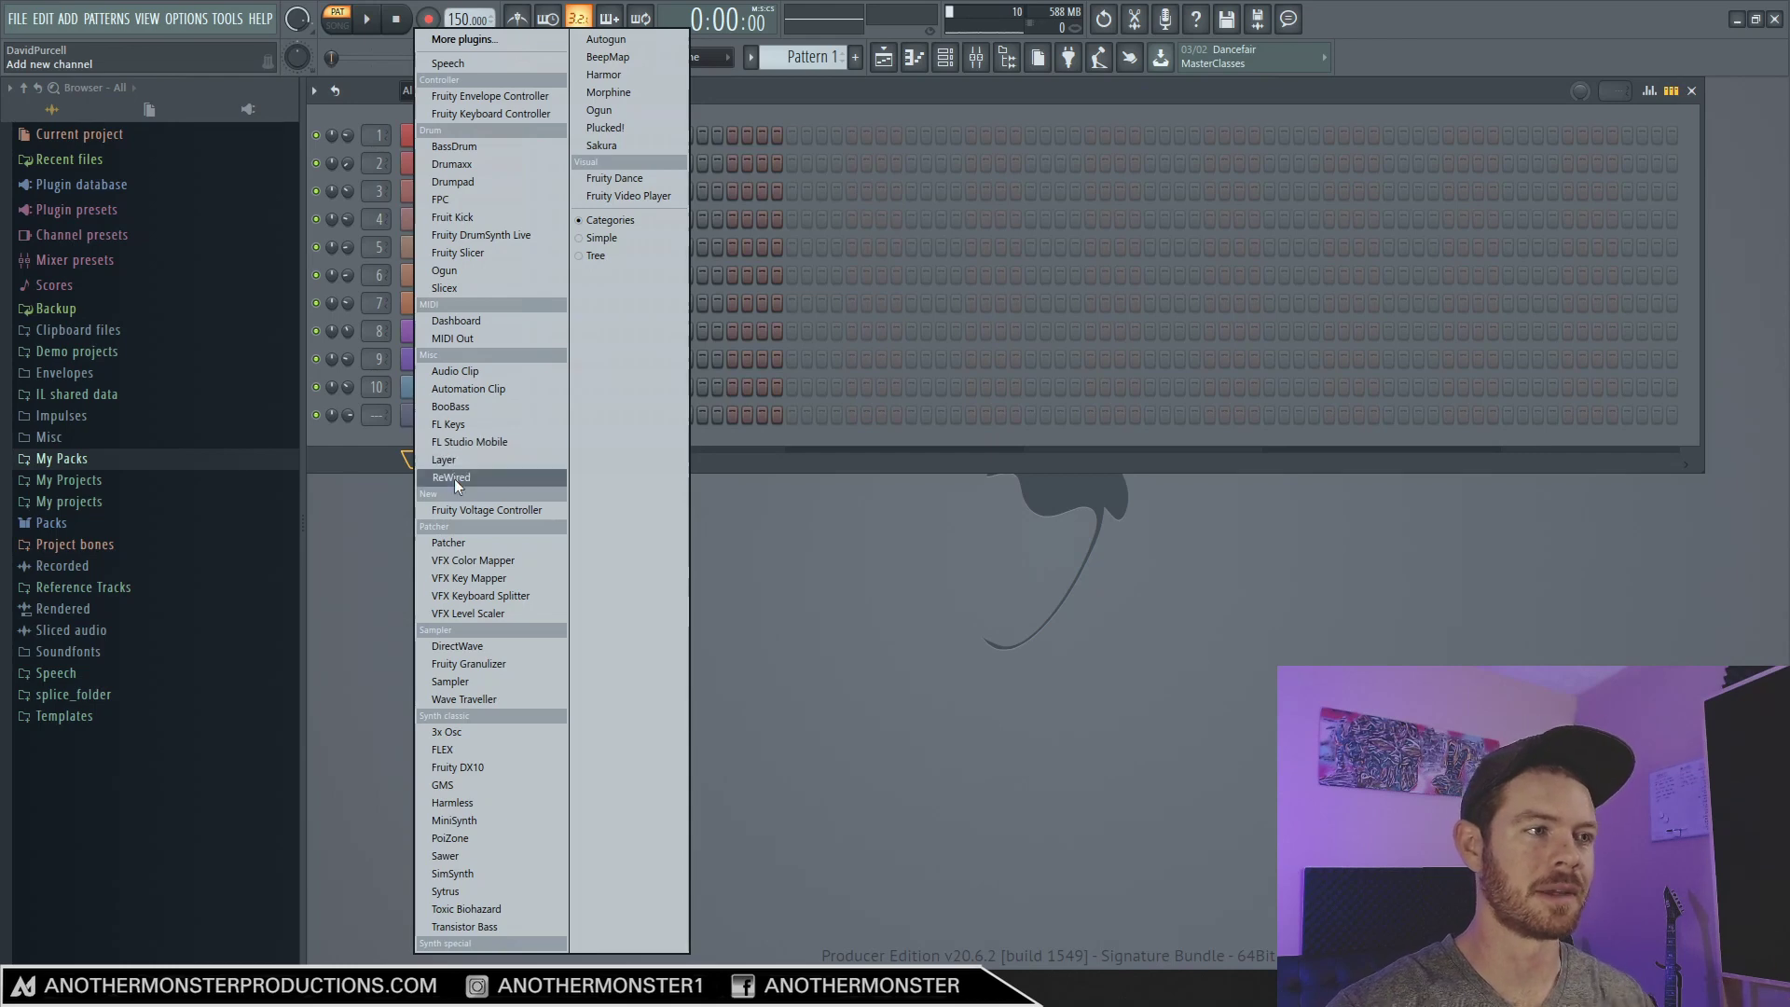
click(473, 545)
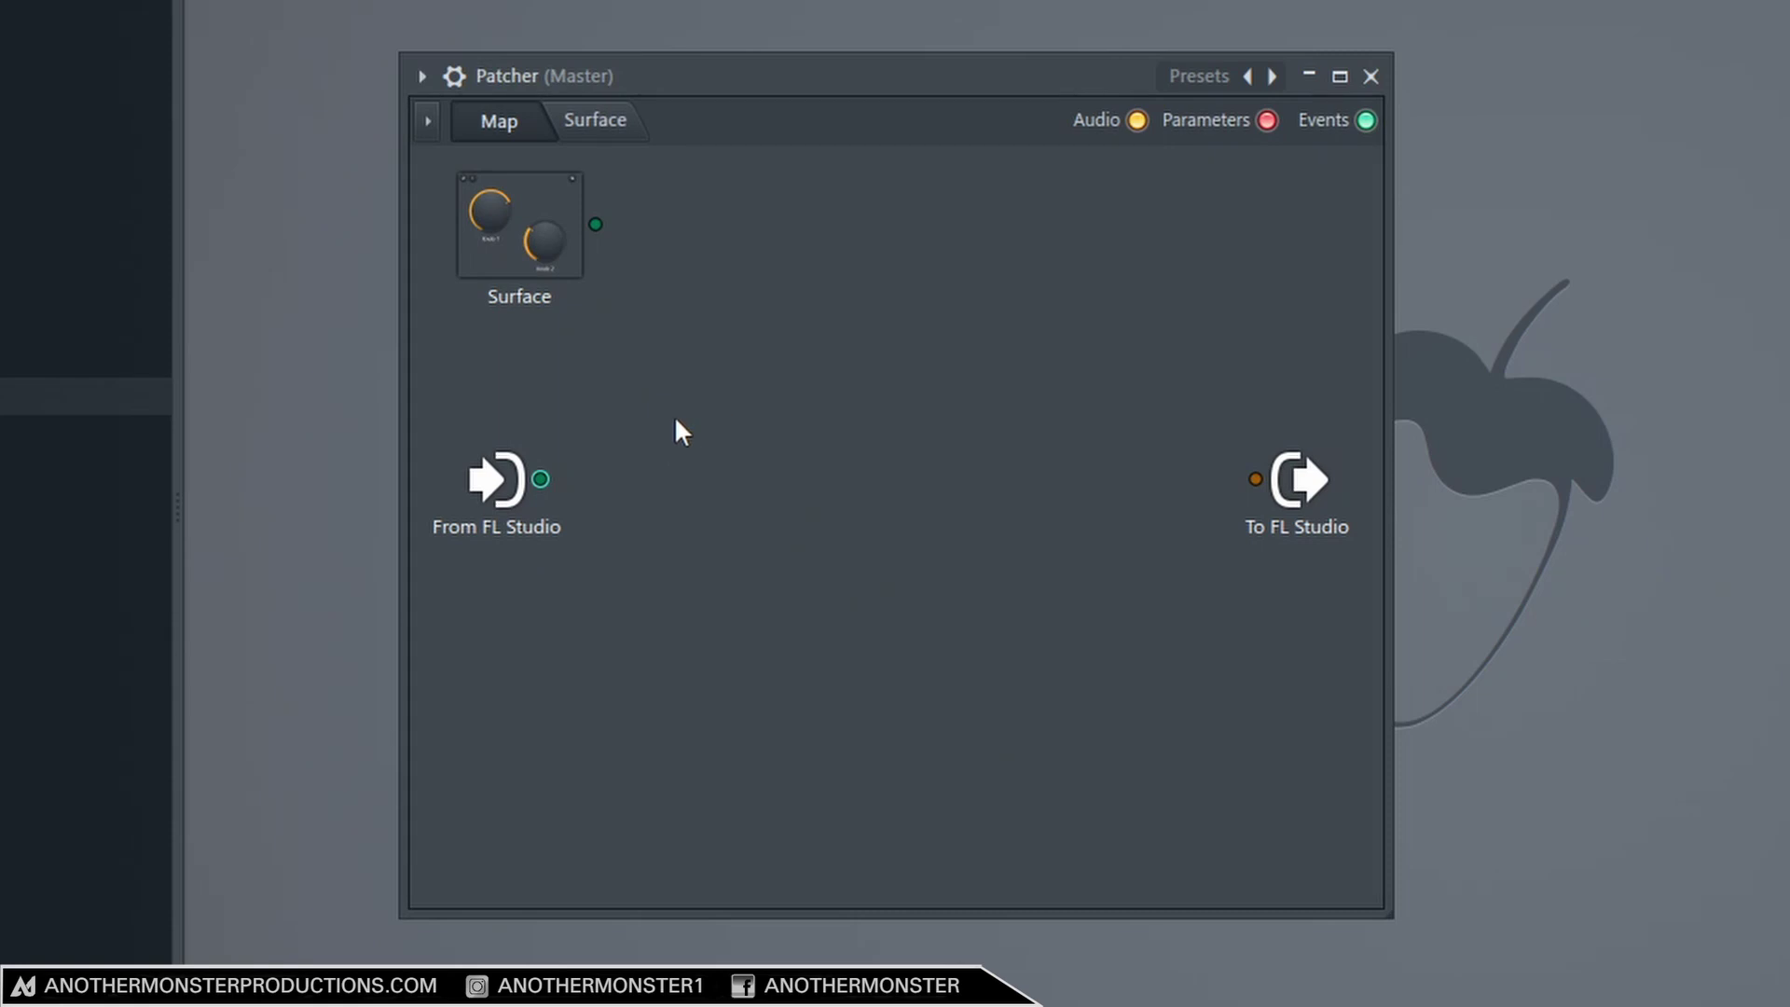
Add the FLEX synth from Synth classic into the Patcher map.
right_click(668, 400)
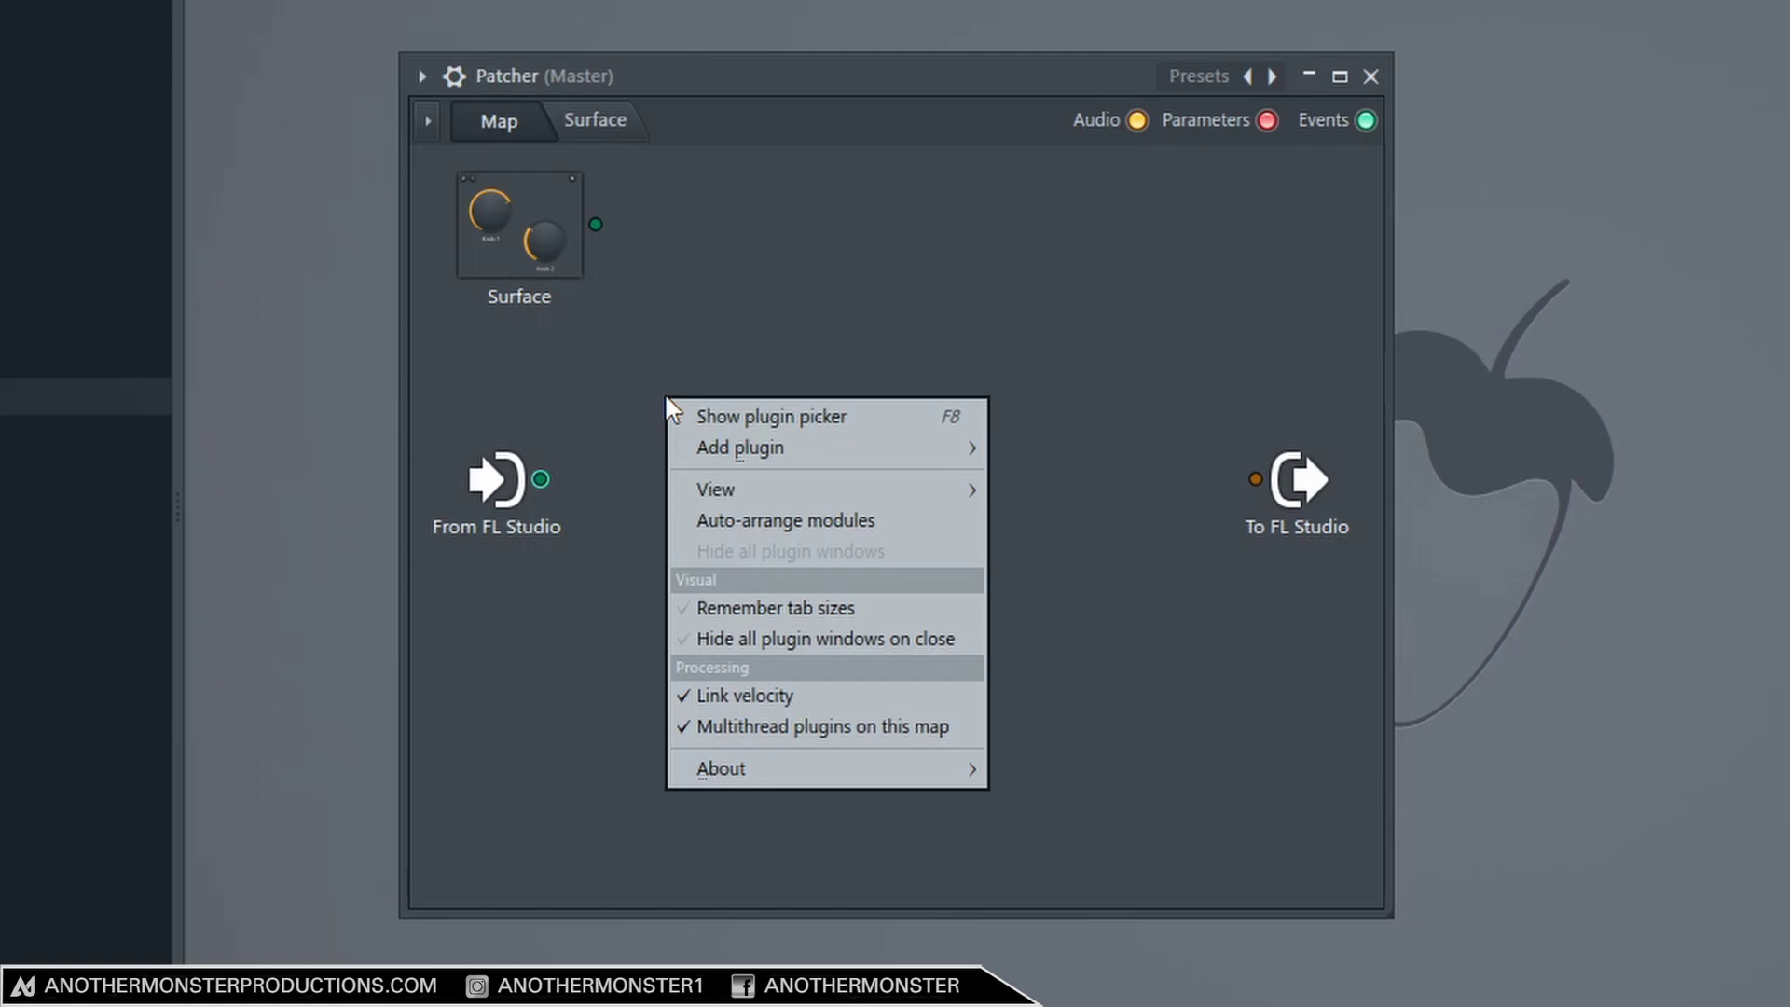
mouse_move(765, 452)
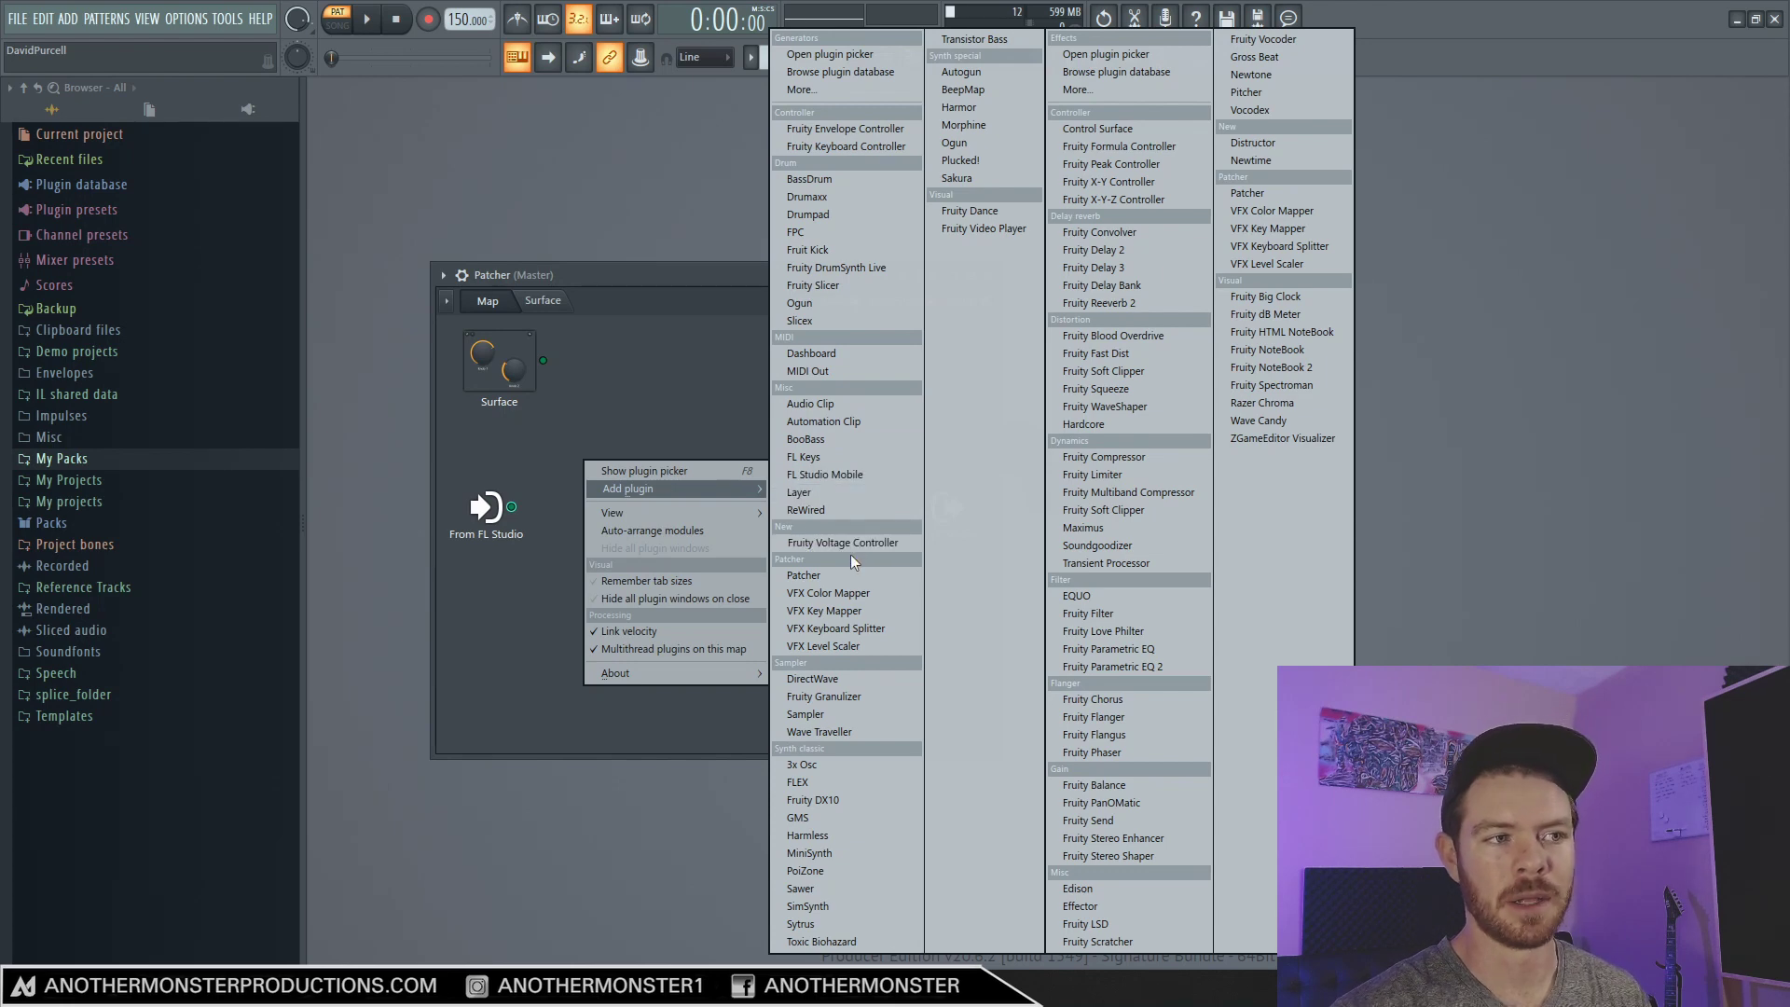
click(813, 783)
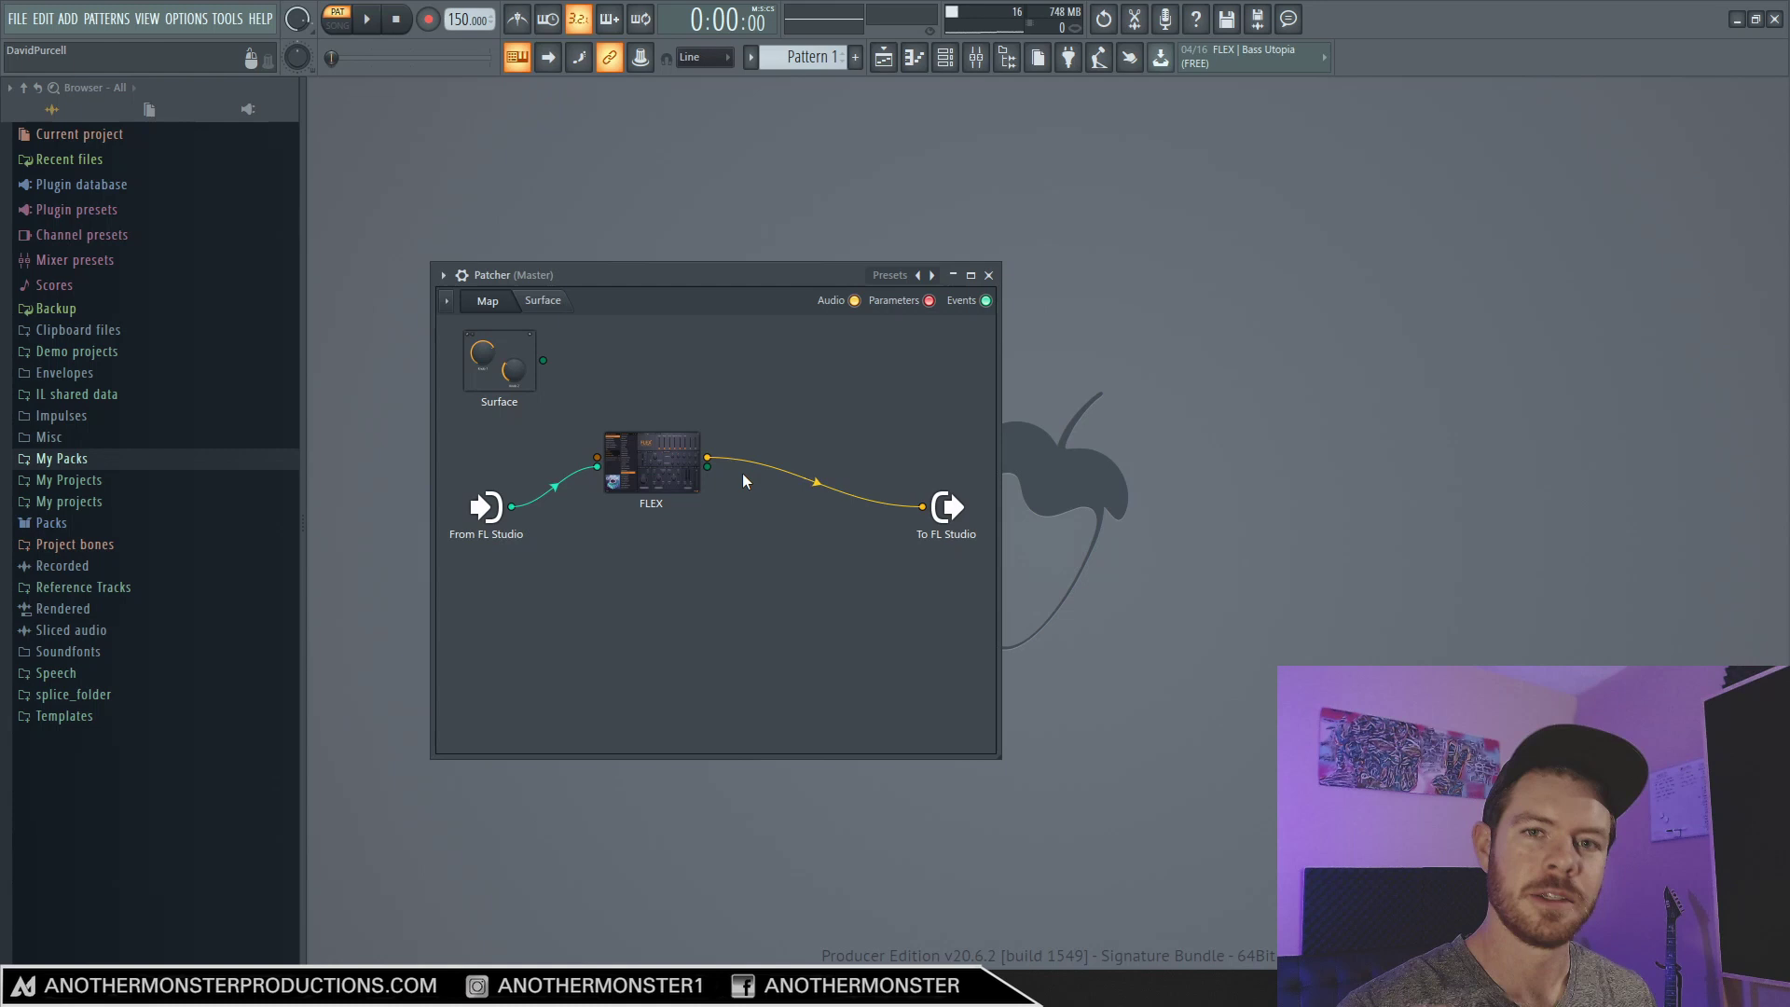
Load FLEX's Follow The Leader preset from all Lead packs and raise the Unison macro to about 82%.
double_click(650, 482)
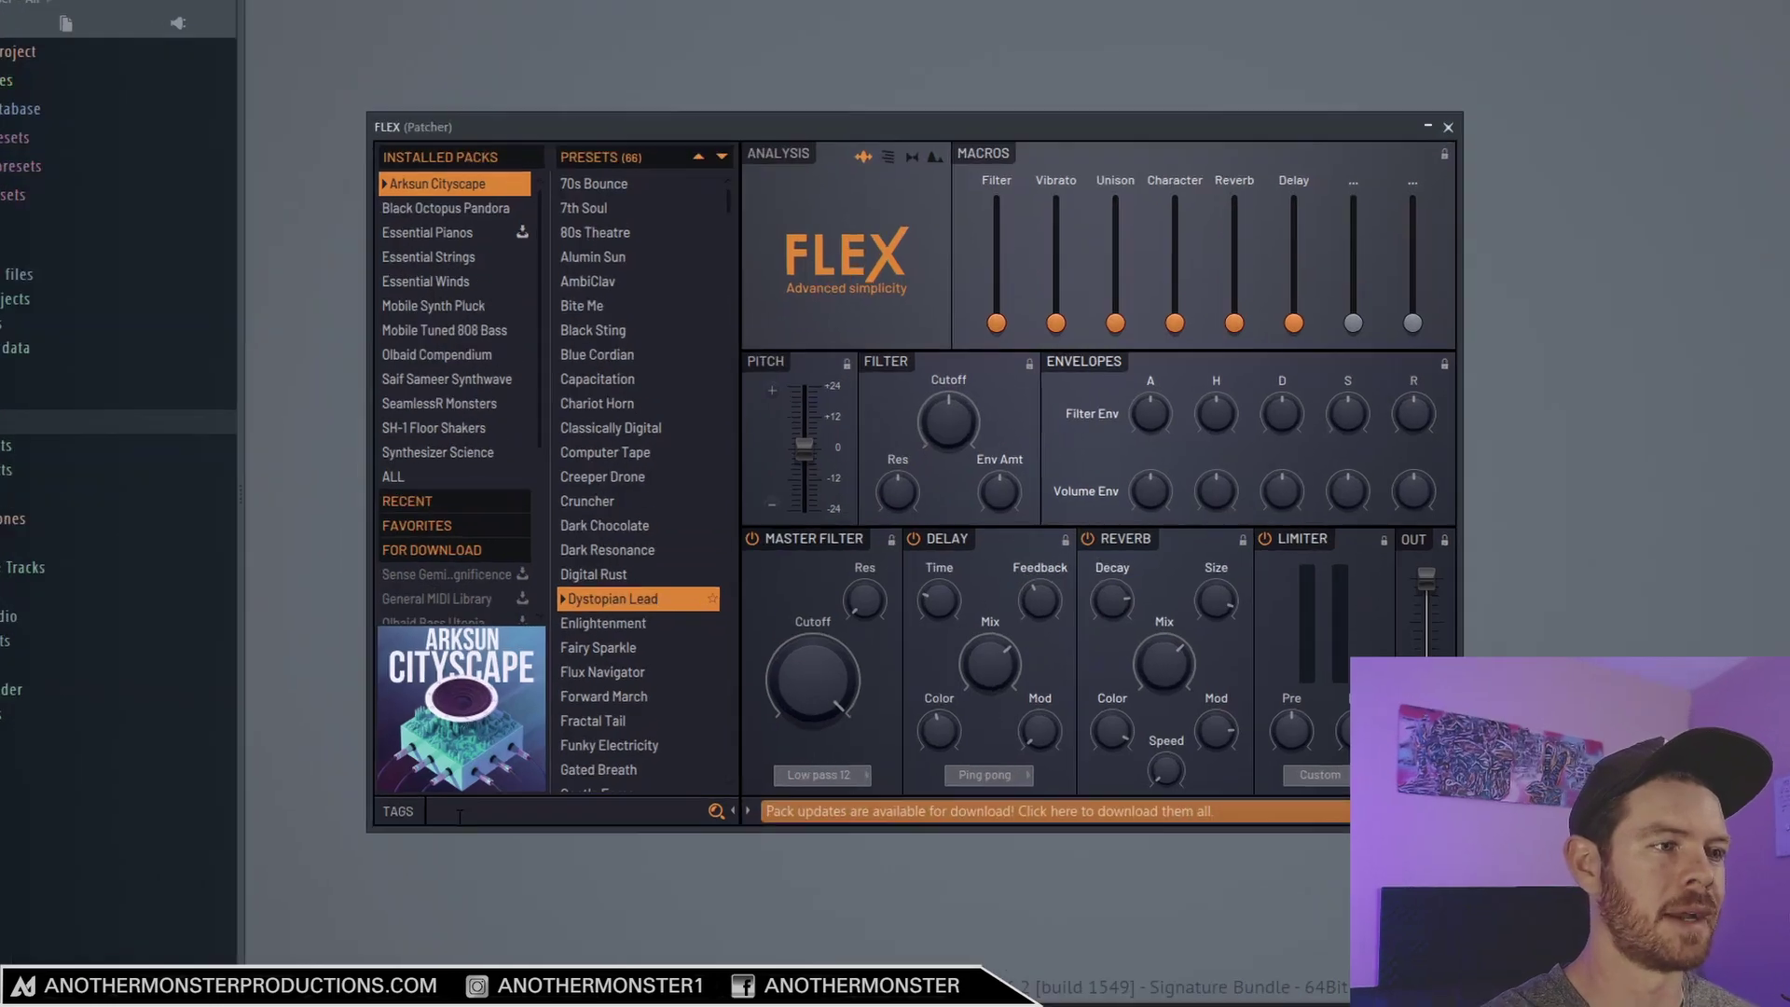
click(402, 814)
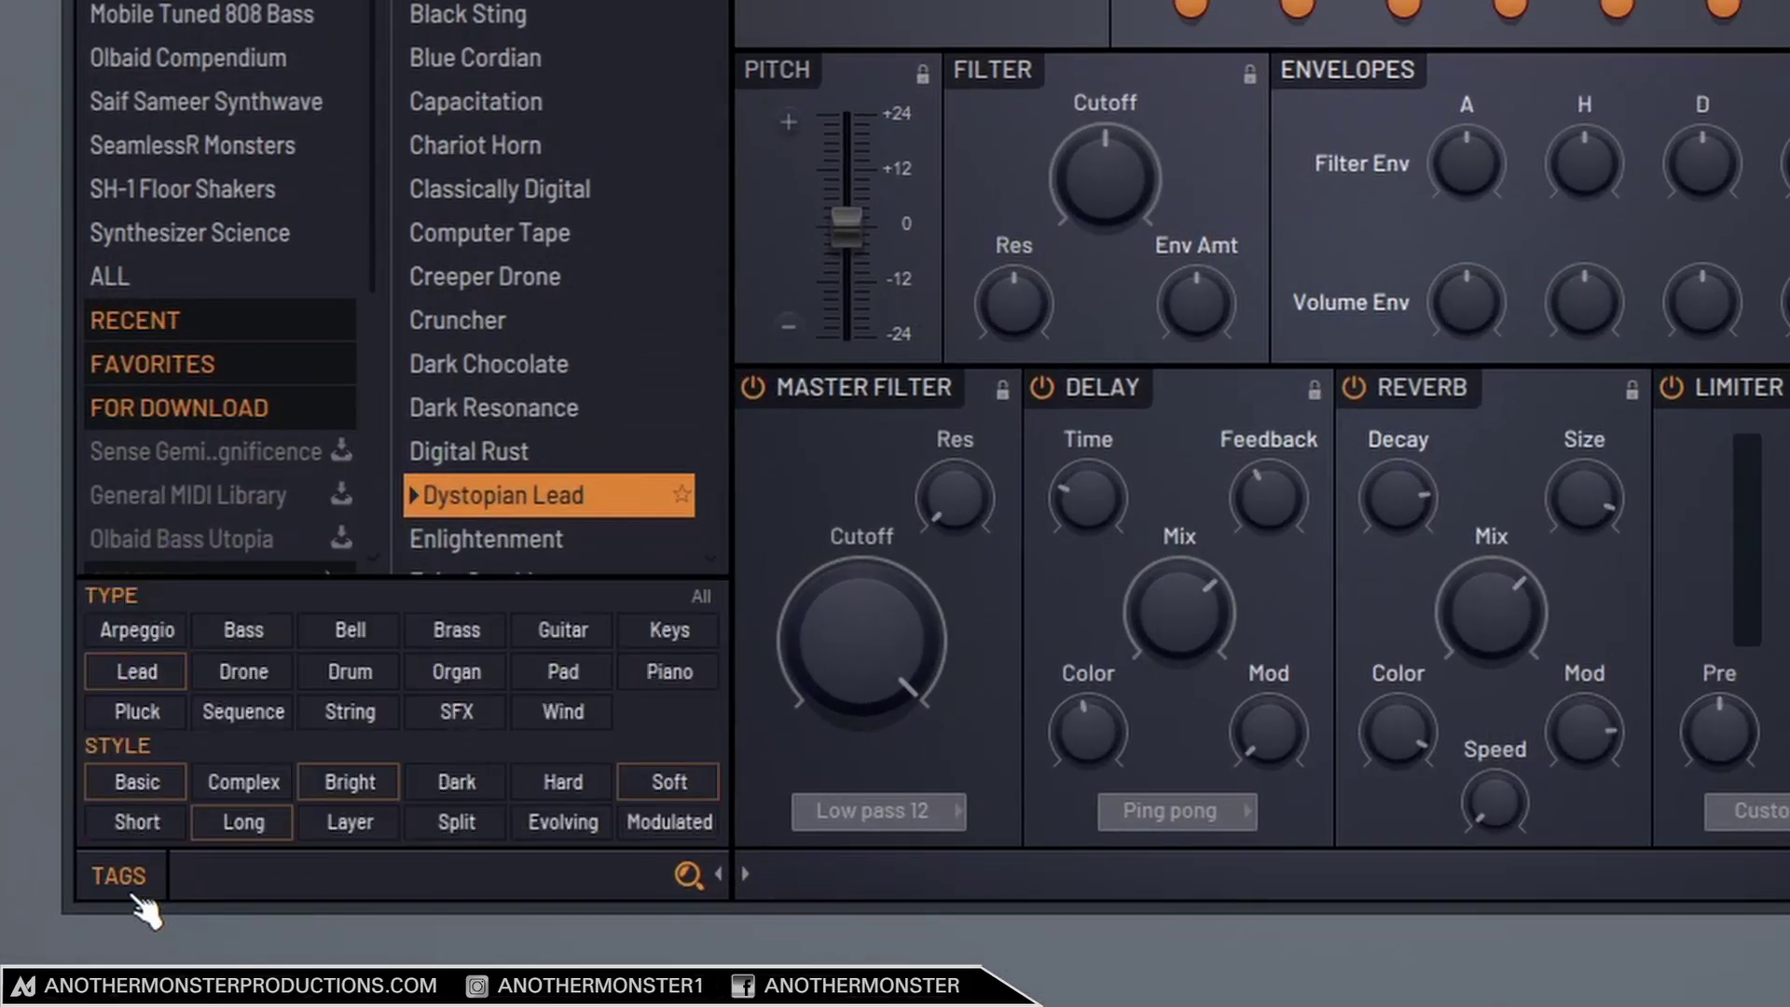
click(139, 673)
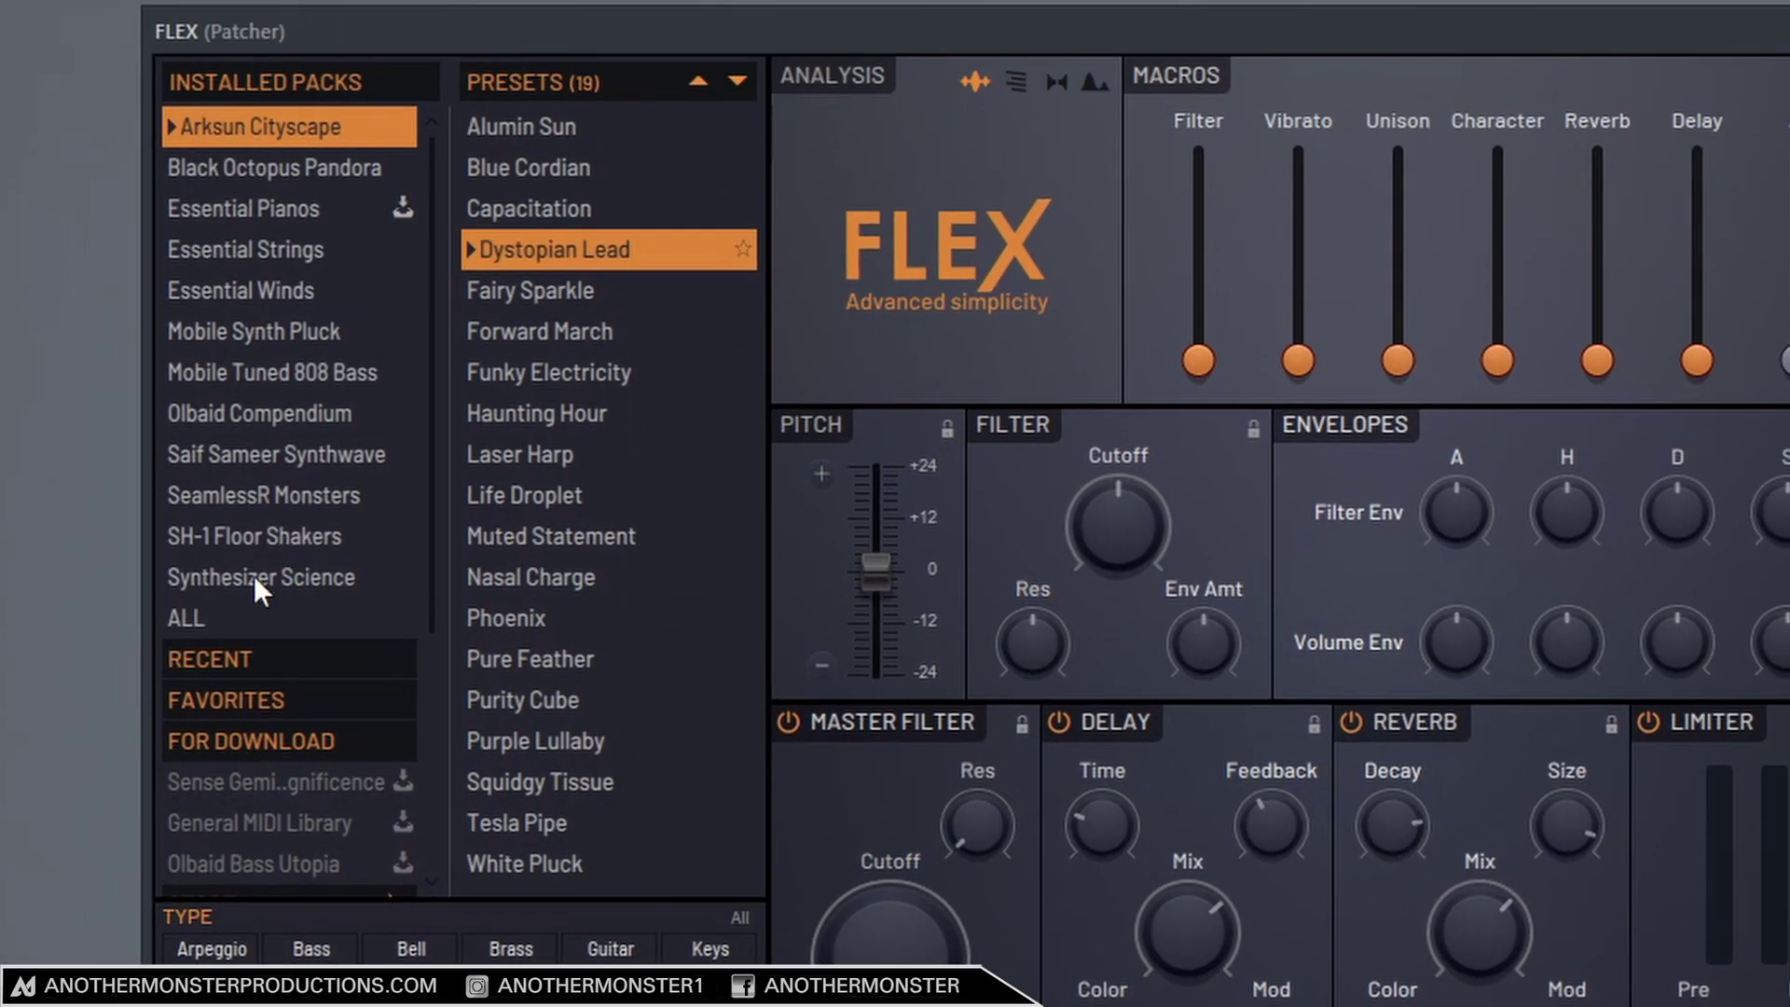
click(154, 274)
scroll(501, 380, down, 6)
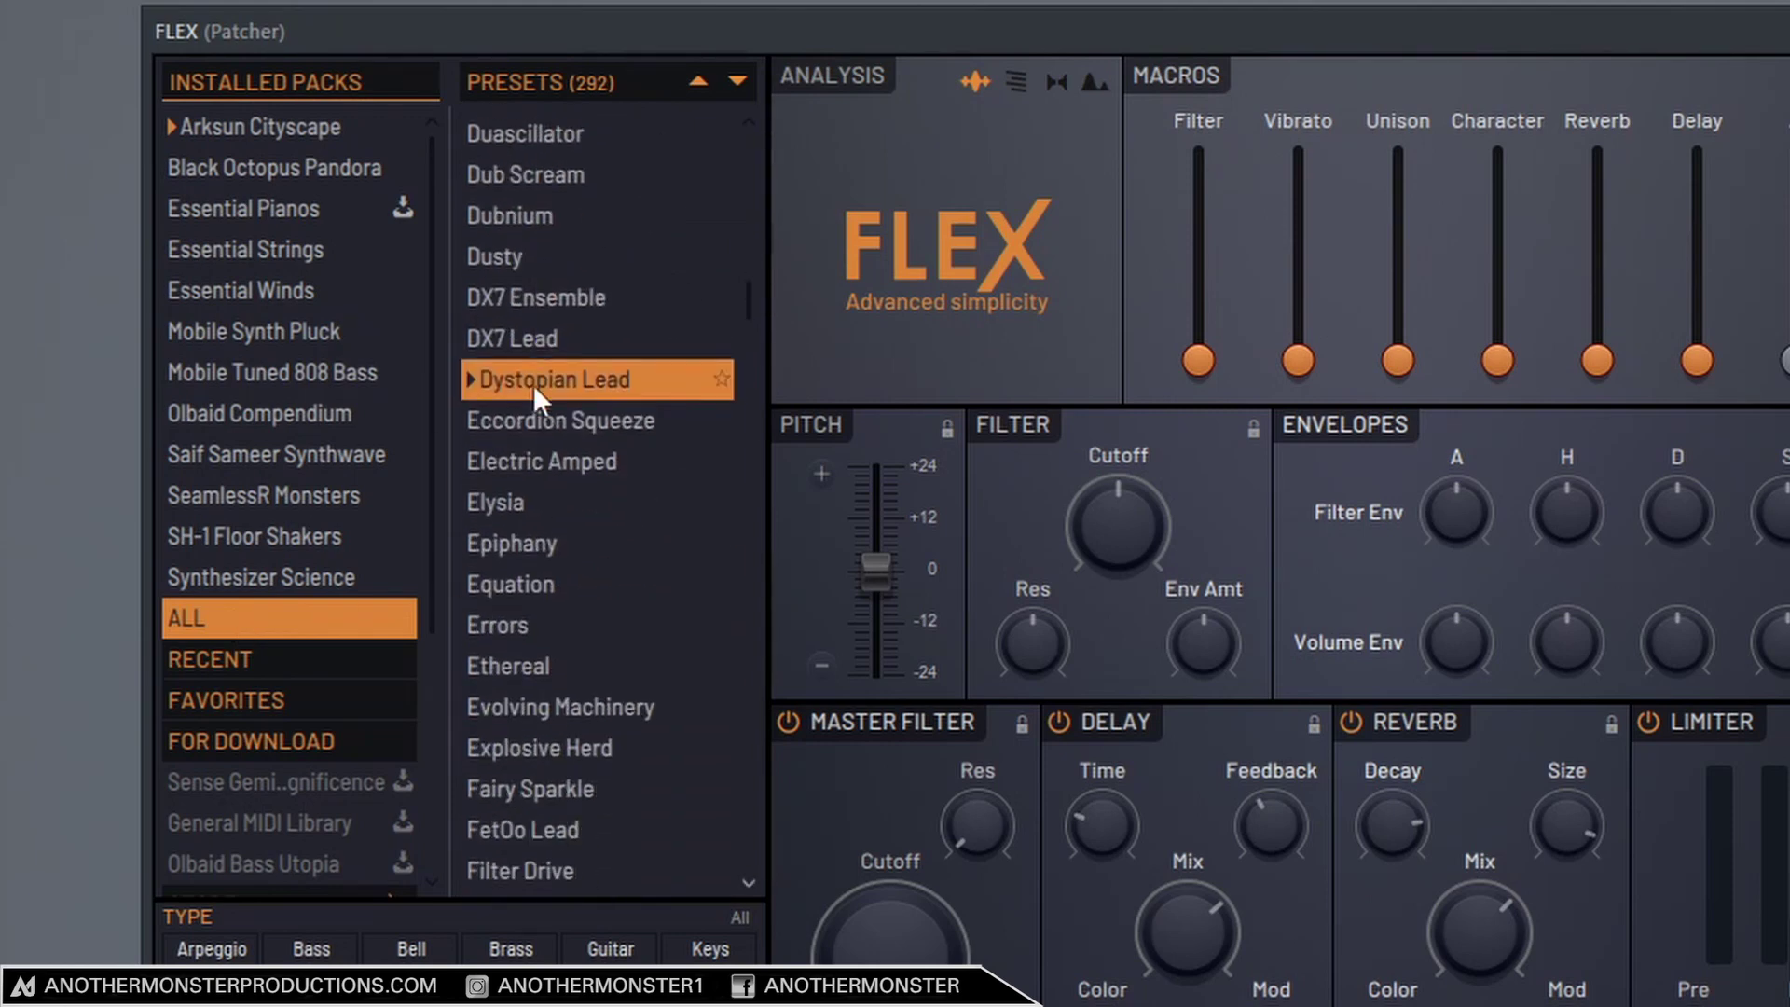
scroll(524, 459, down, 7)
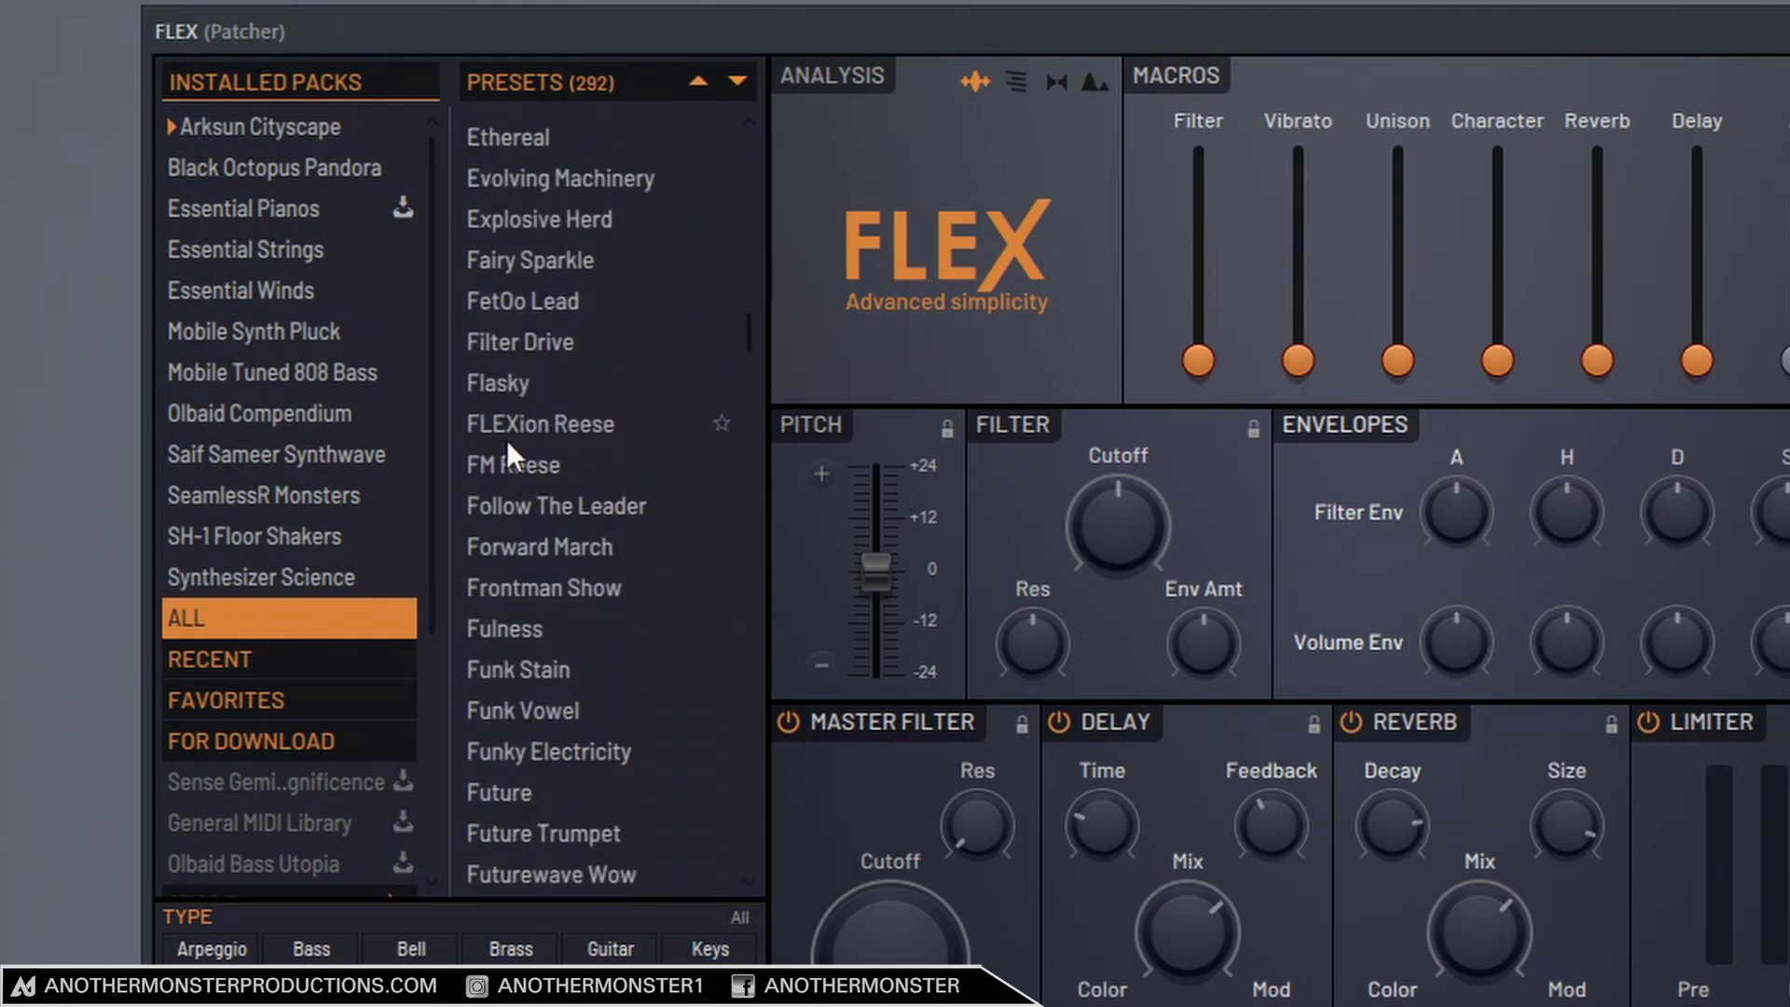
click(517, 464)
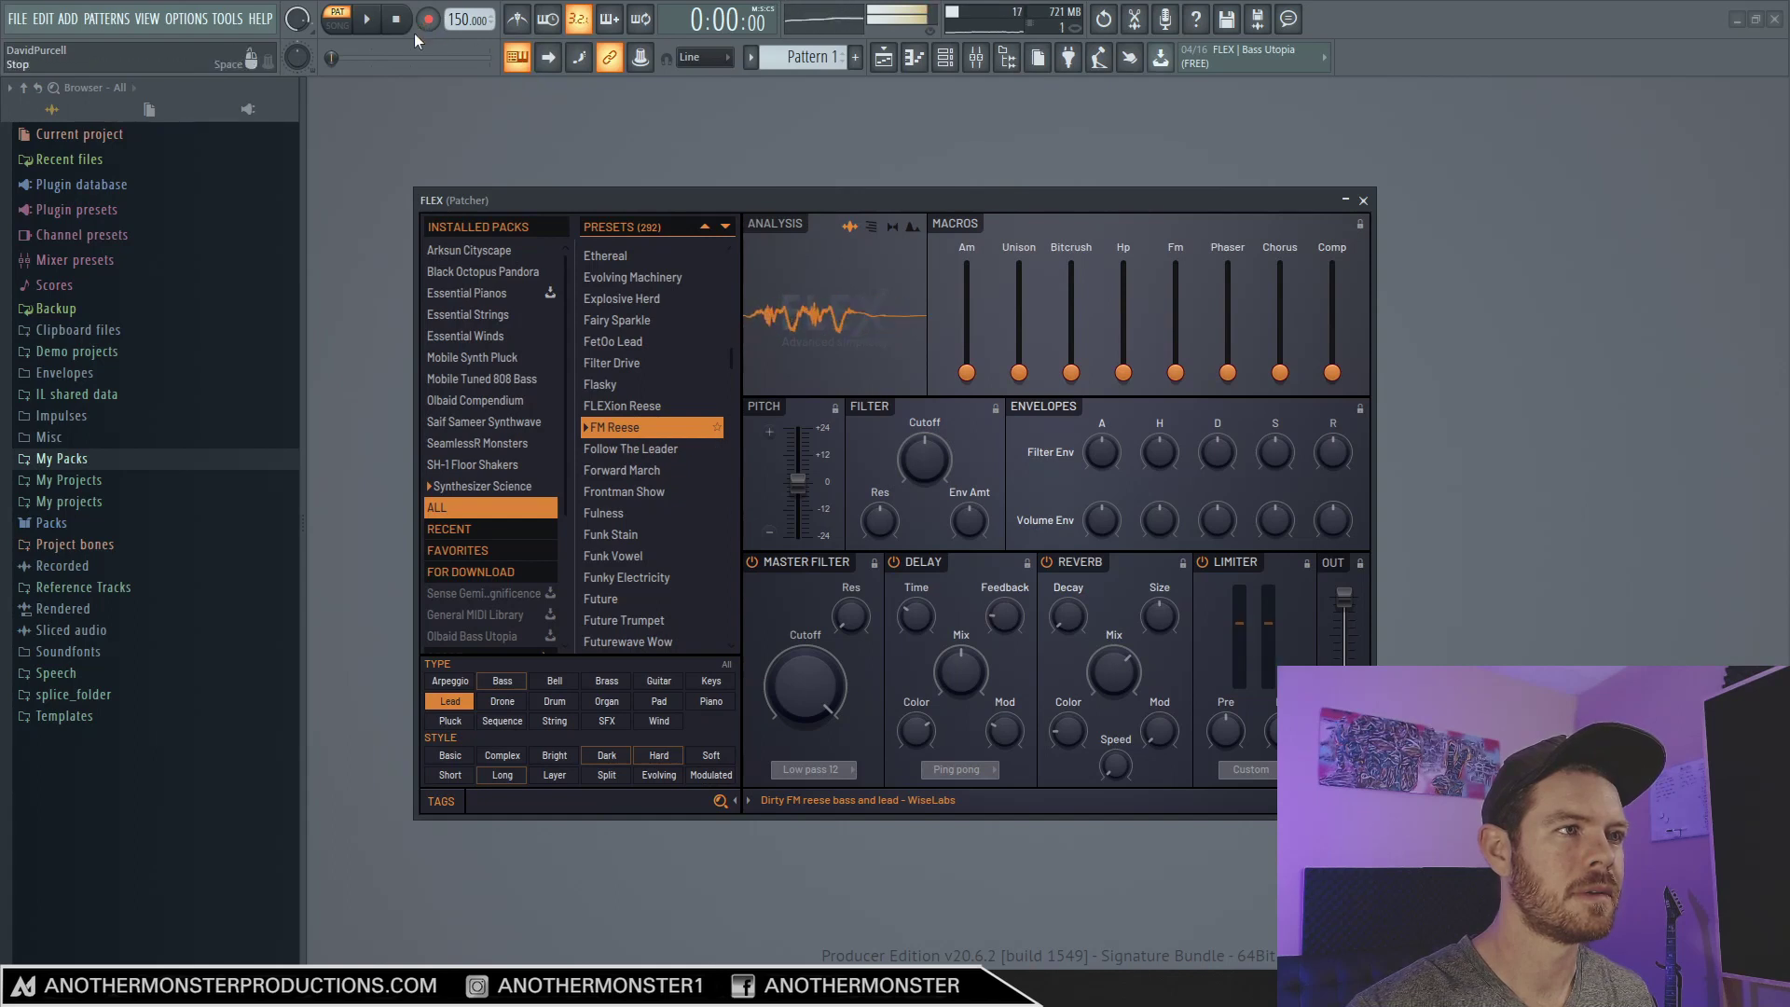
key(Down)
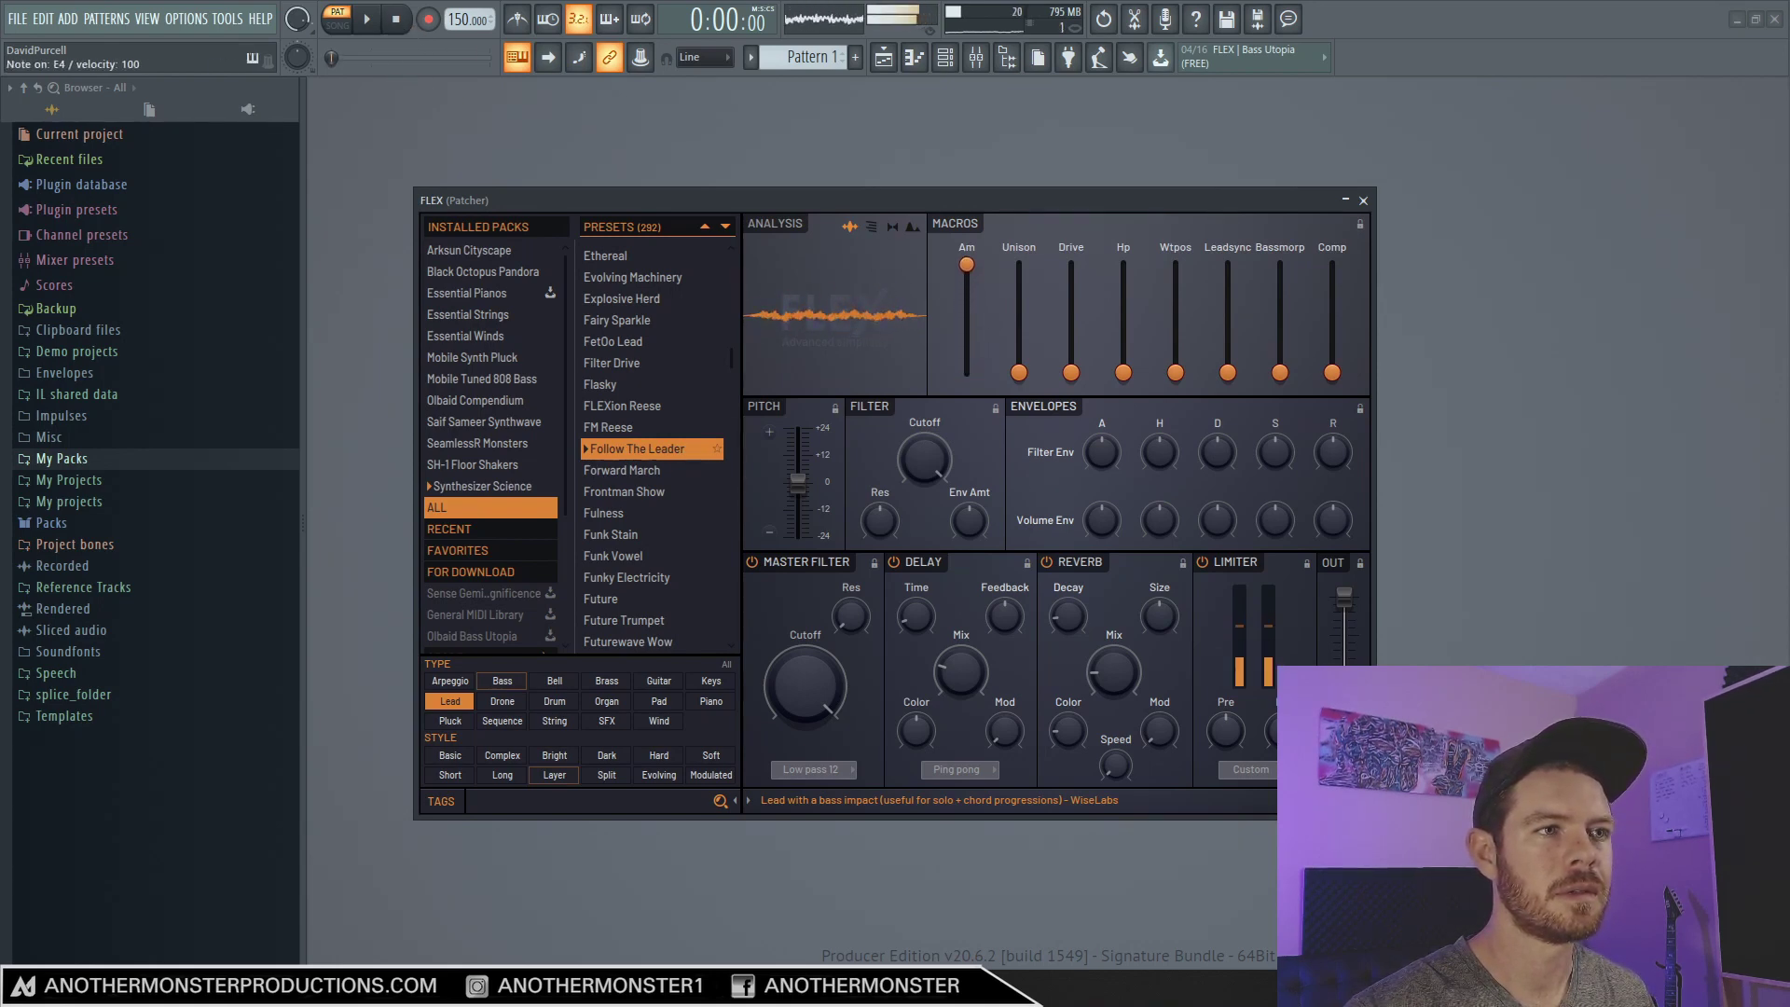
mouse_move(1019, 352)
mouse_down()
mouse_move(1019, 285)
mouse_move(1019, 373)
mouse_up()
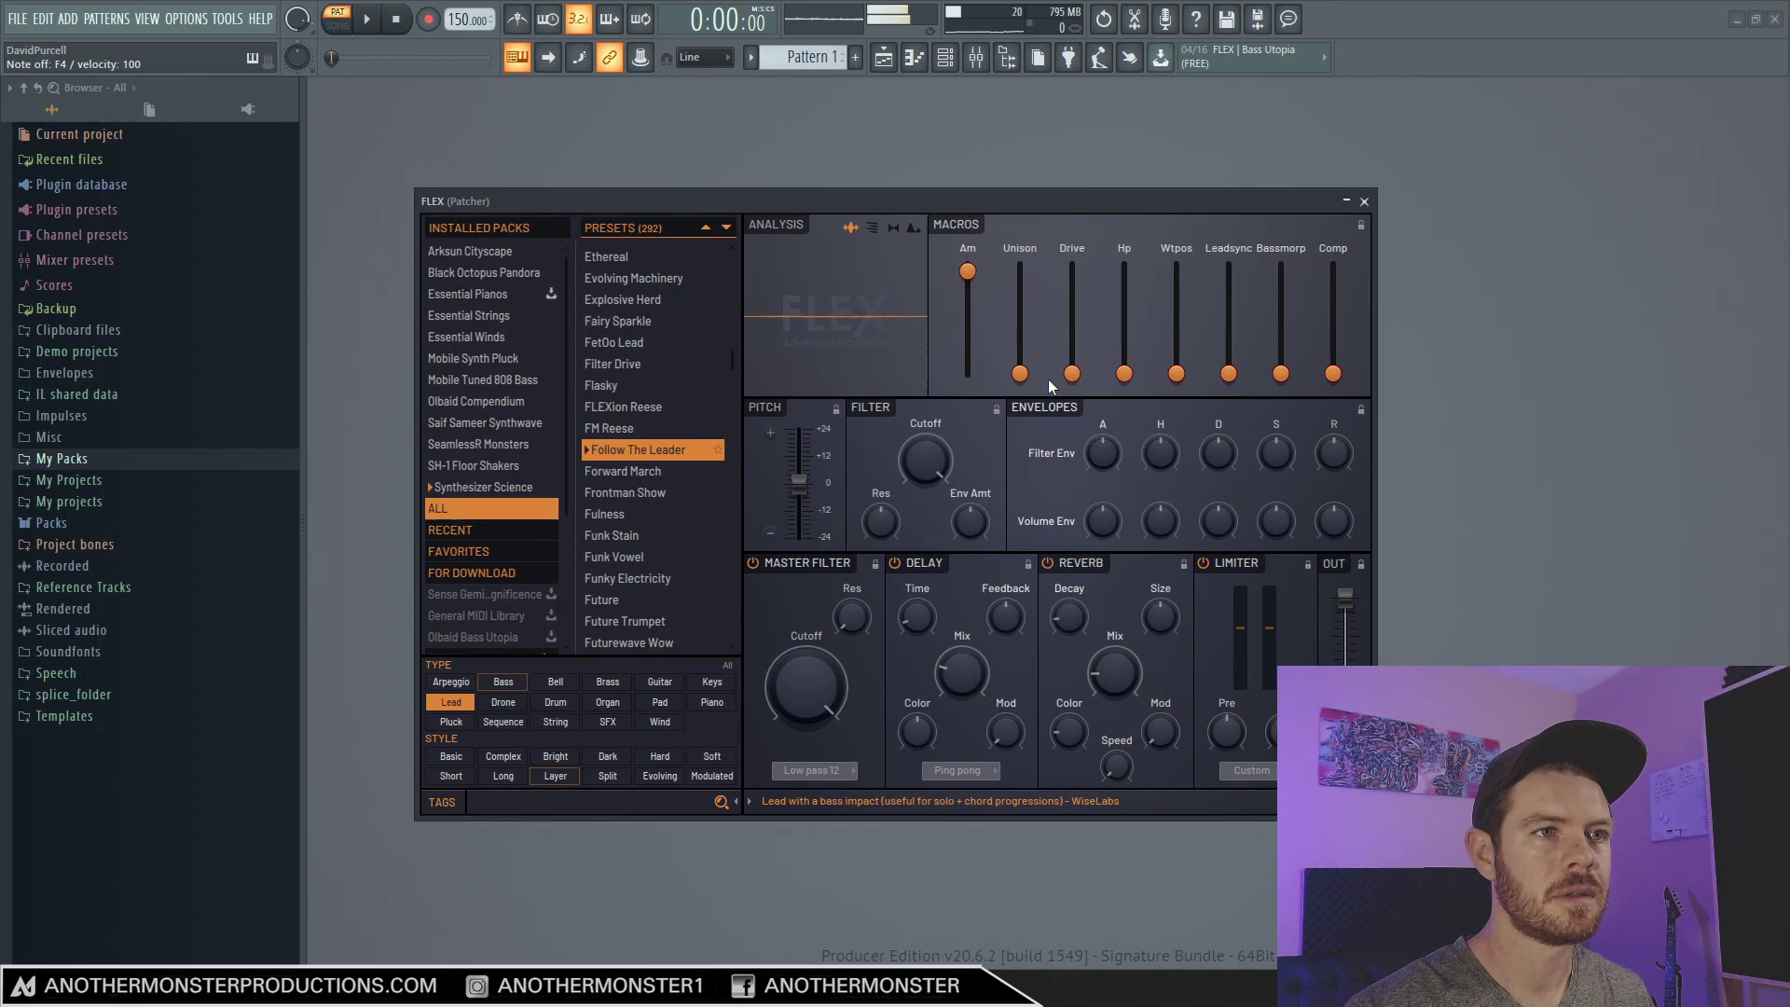
Close FLEX, nudge its node up, and add a GMS synth to the Patcher map.
click(1363, 202)
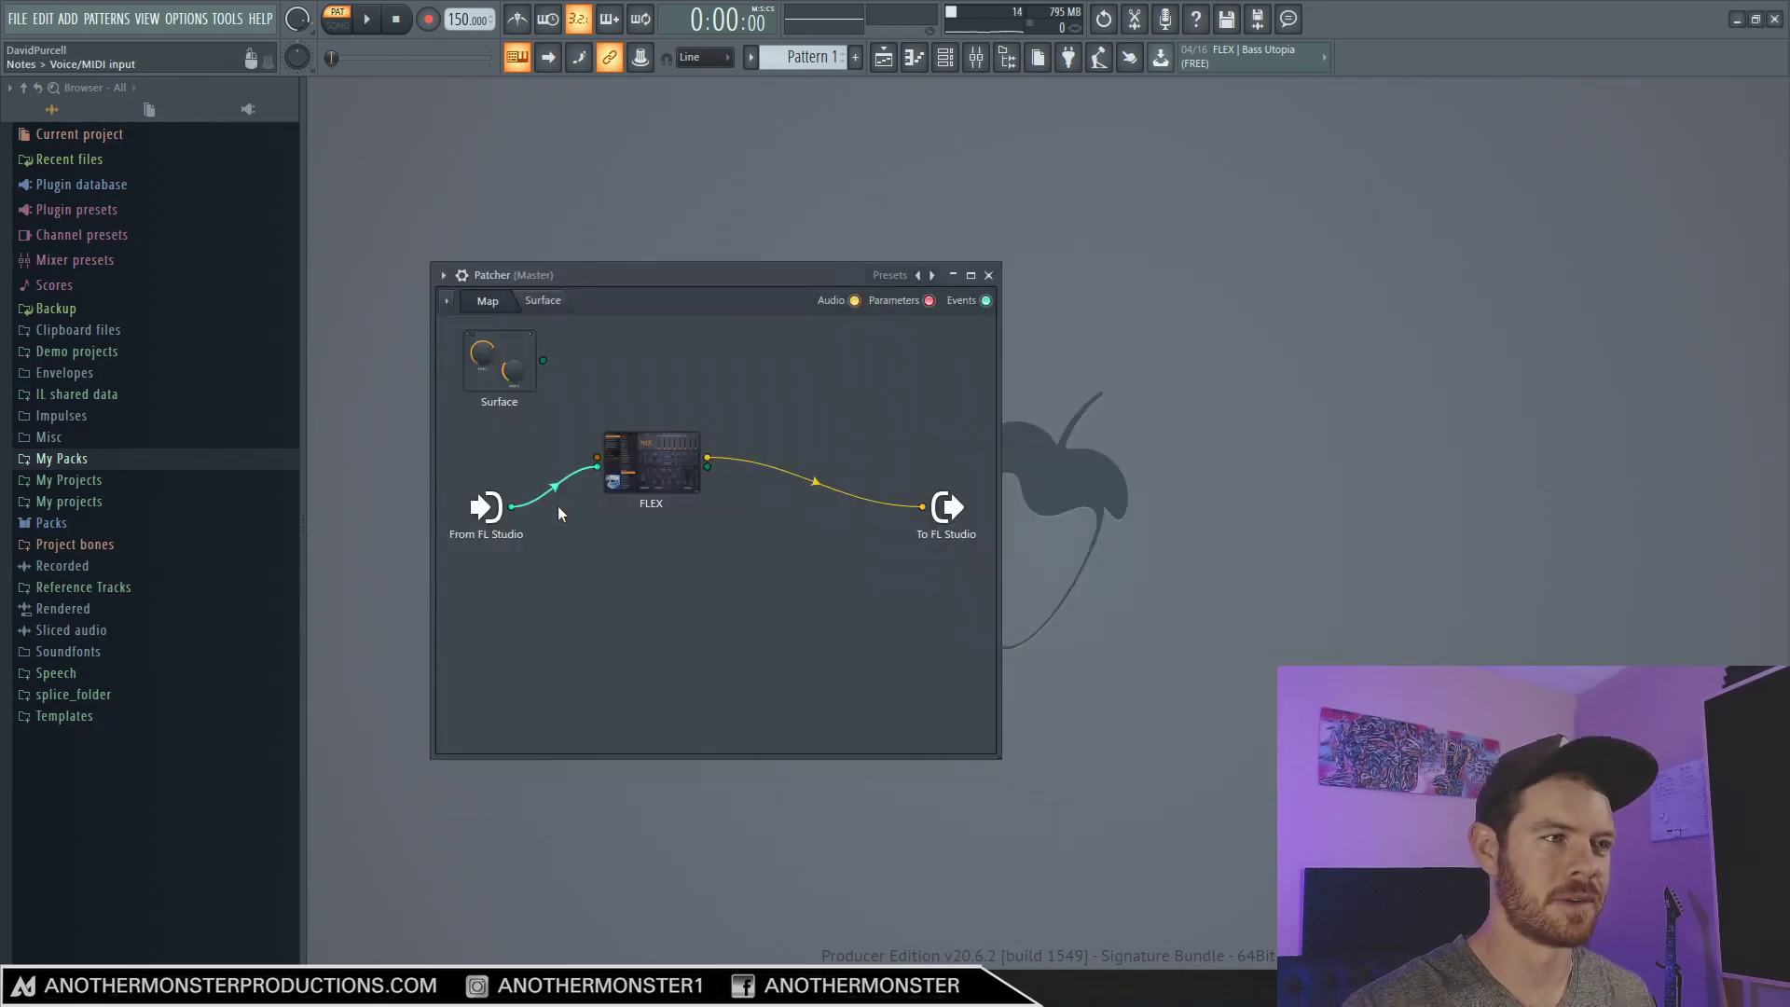
drag(643, 484, 641, 464)
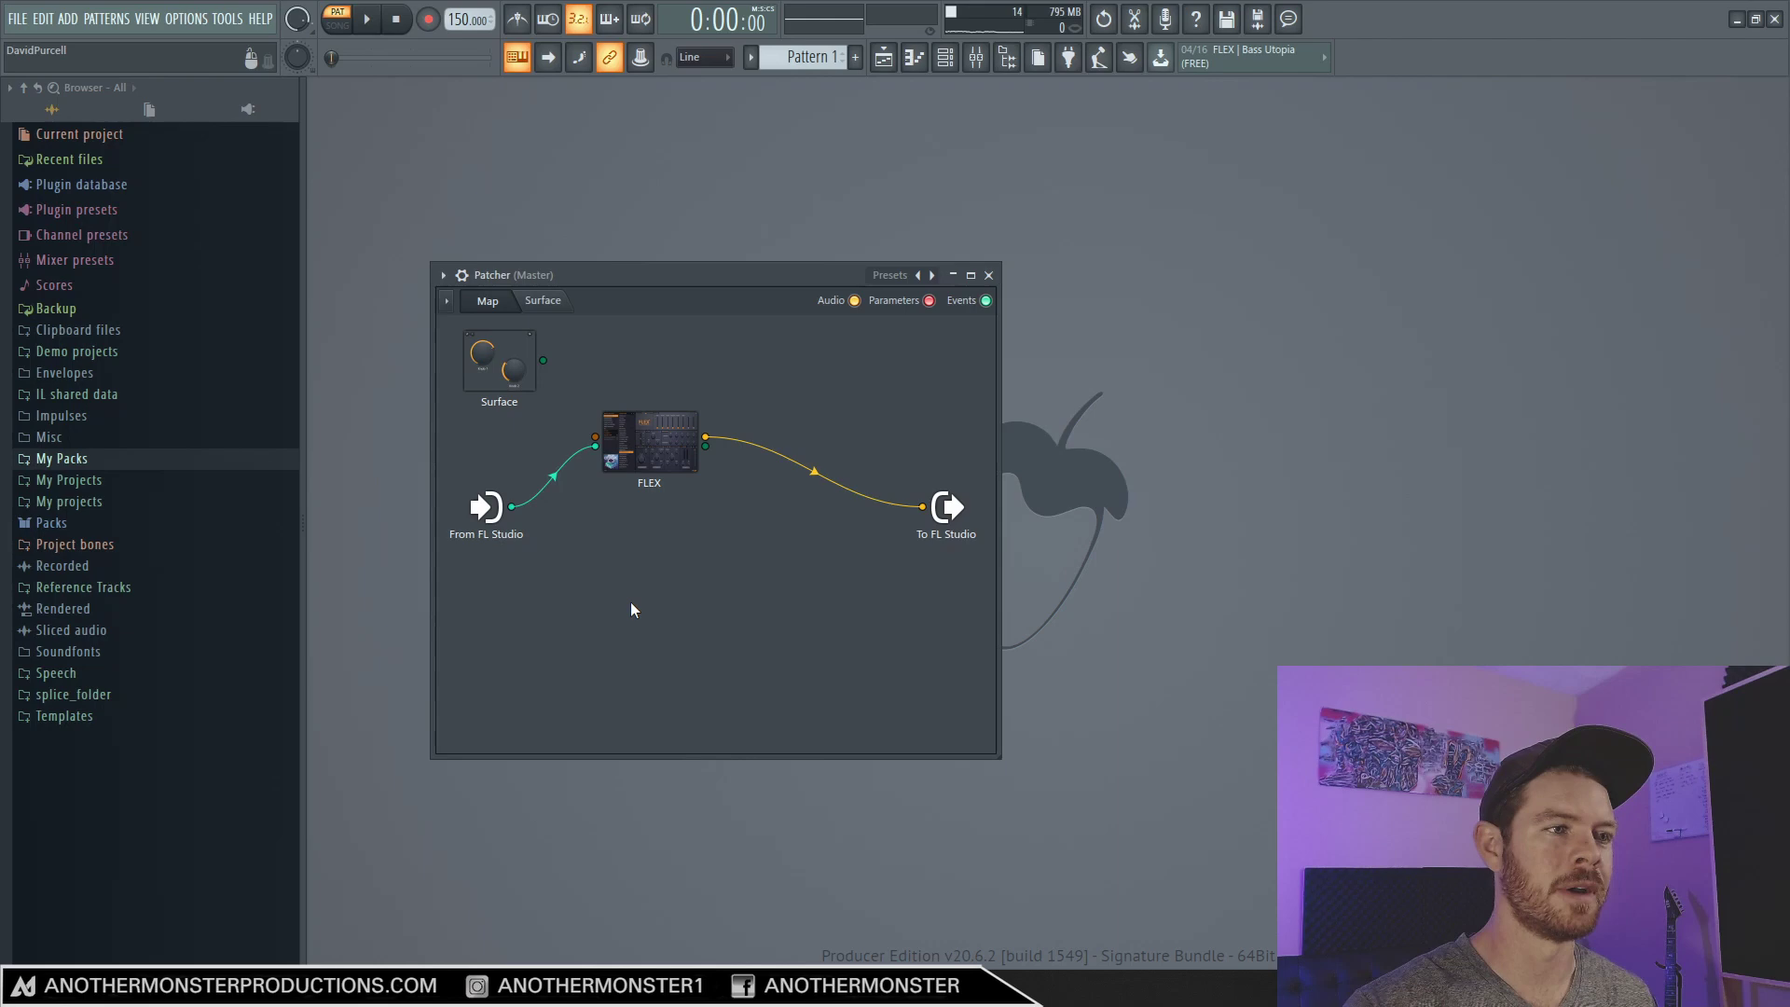
right_click(632, 604)
mouse_move(745, 628)
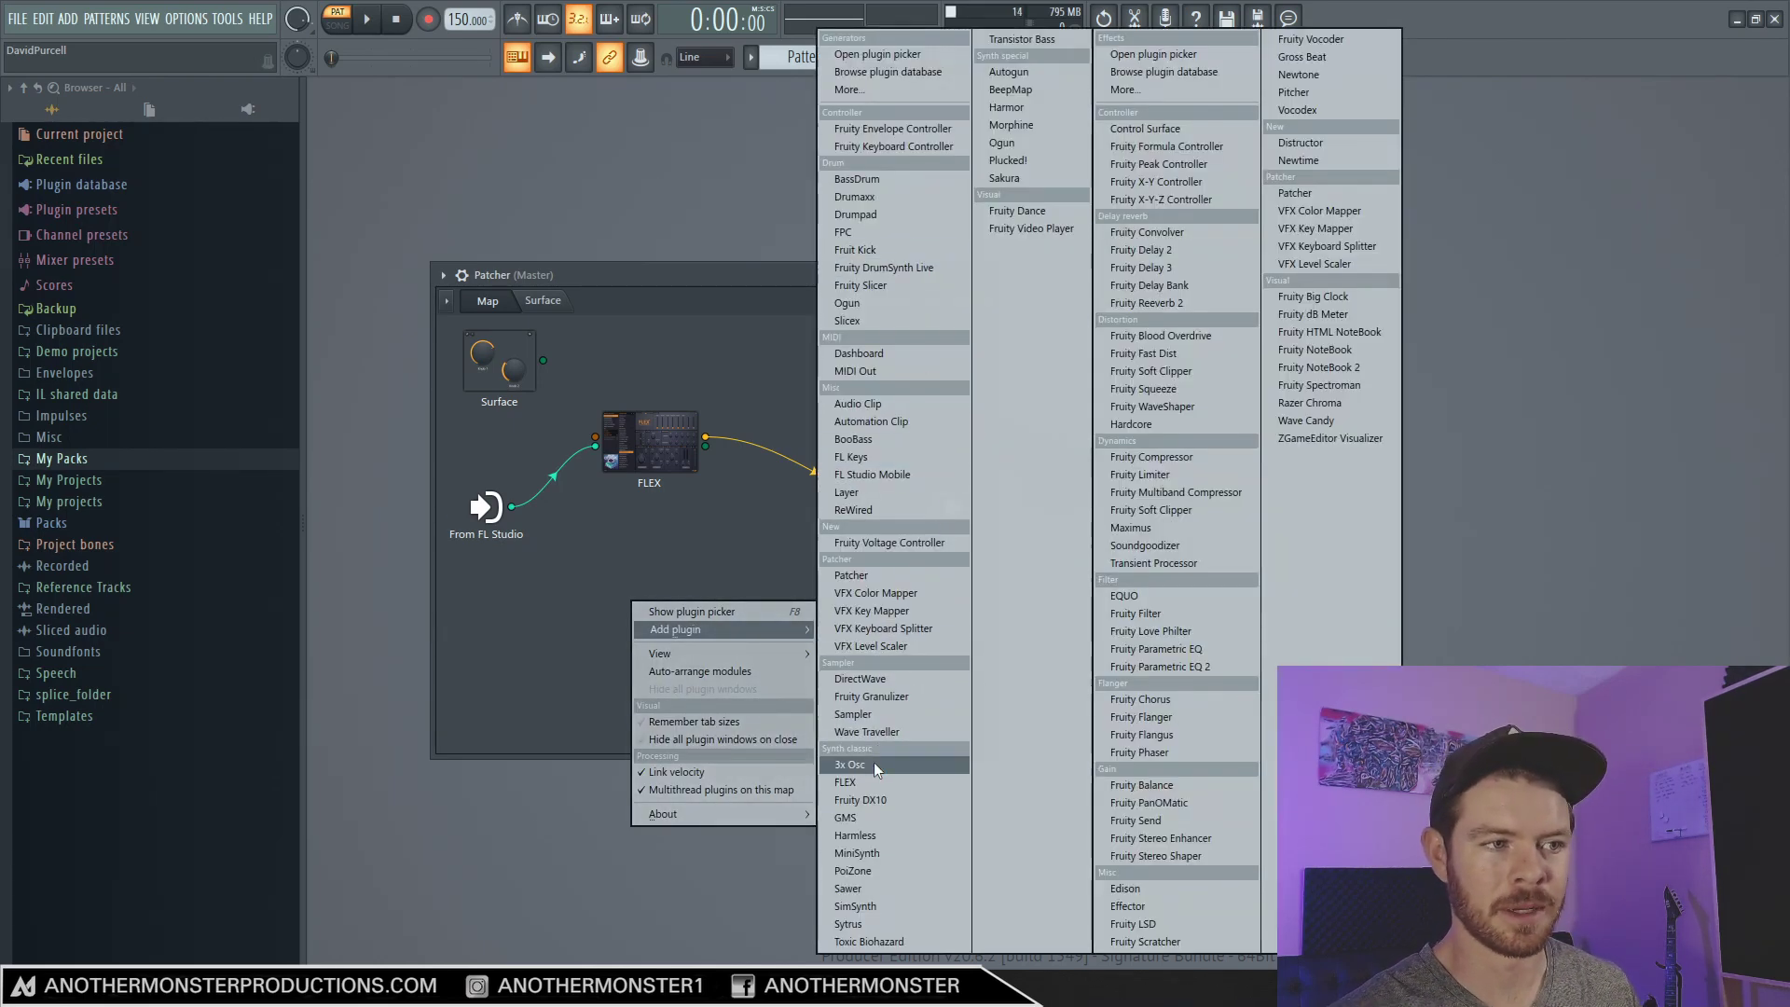
click(860, 816)
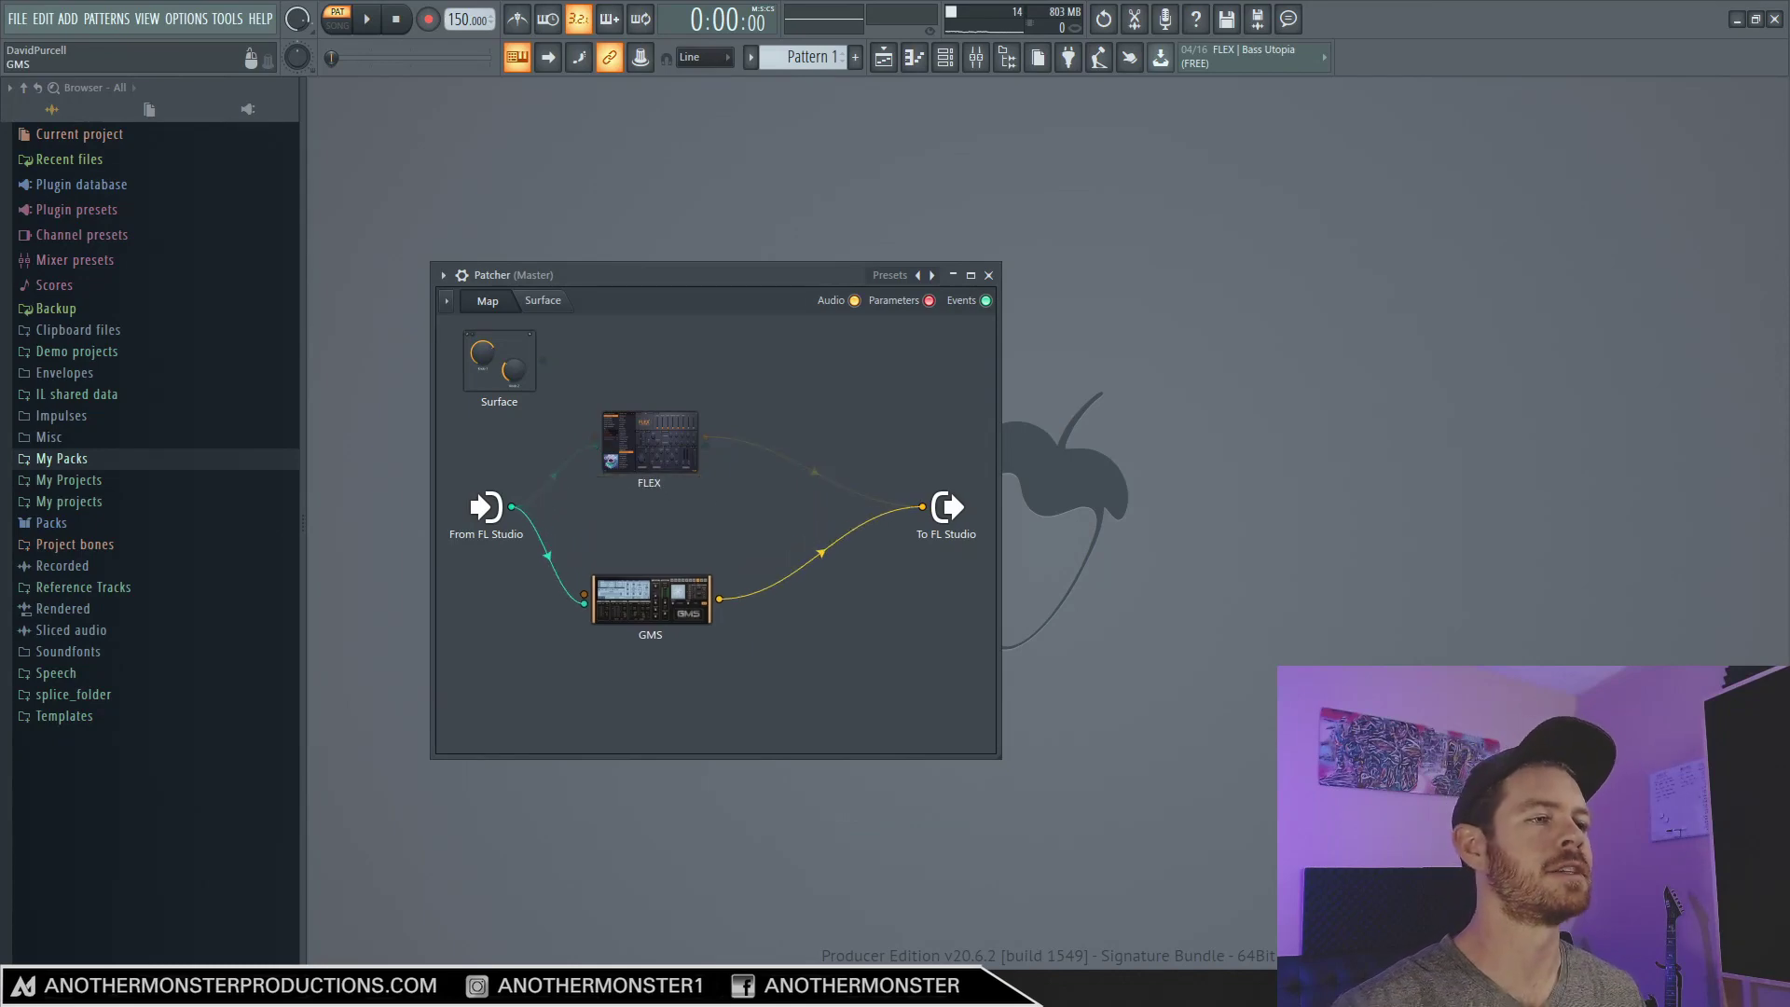
drag(646, 601, 649, 606)
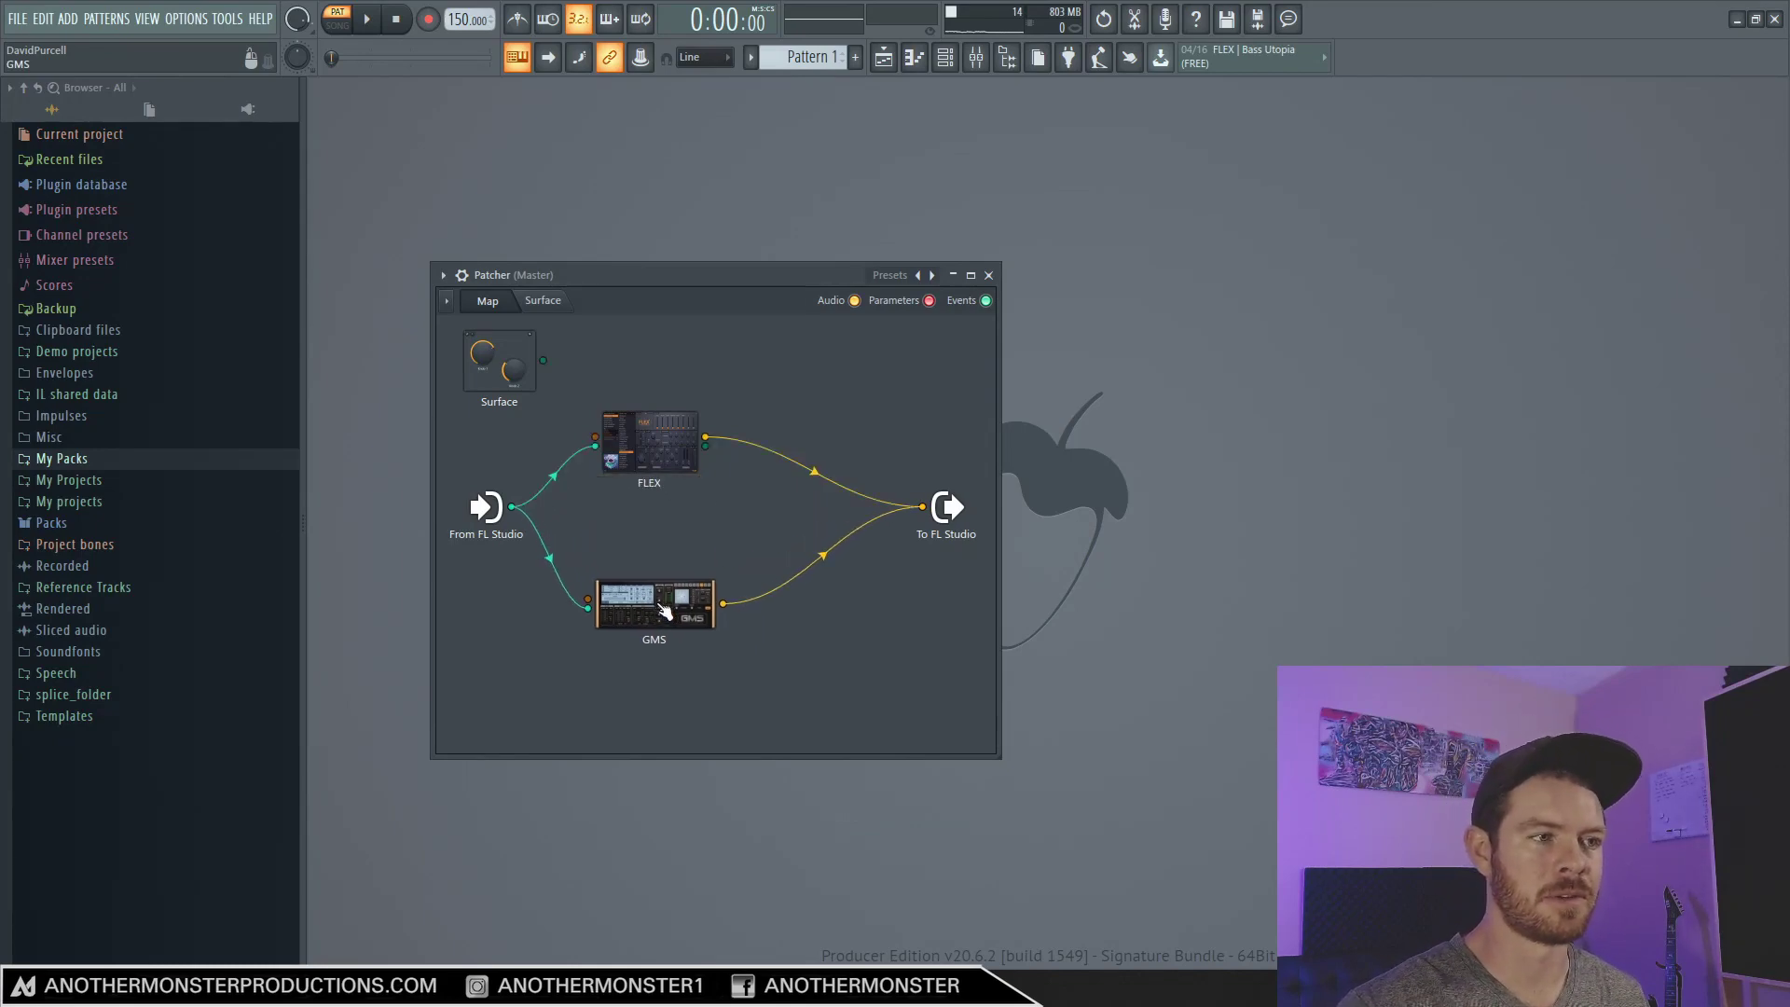
Load the Lead - Big Room Lead preset from GMS Essentials into GMS, then close its window.
double_click(658, 612)
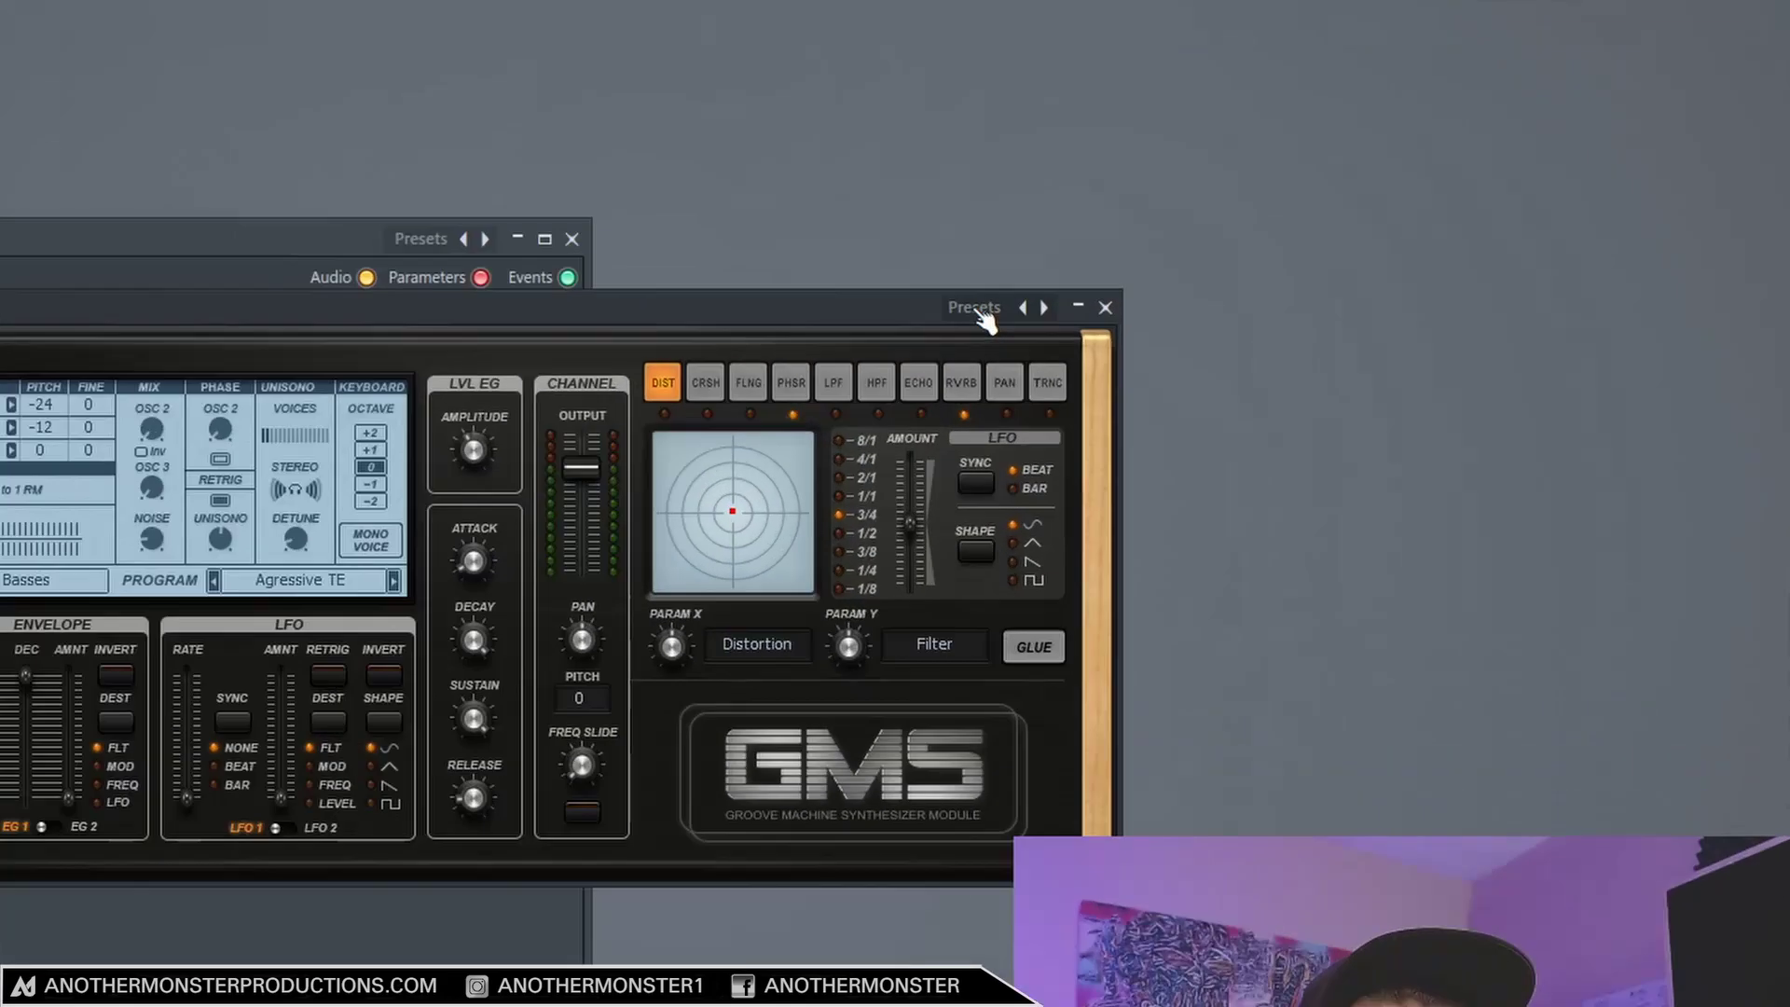
click(1252, 320)
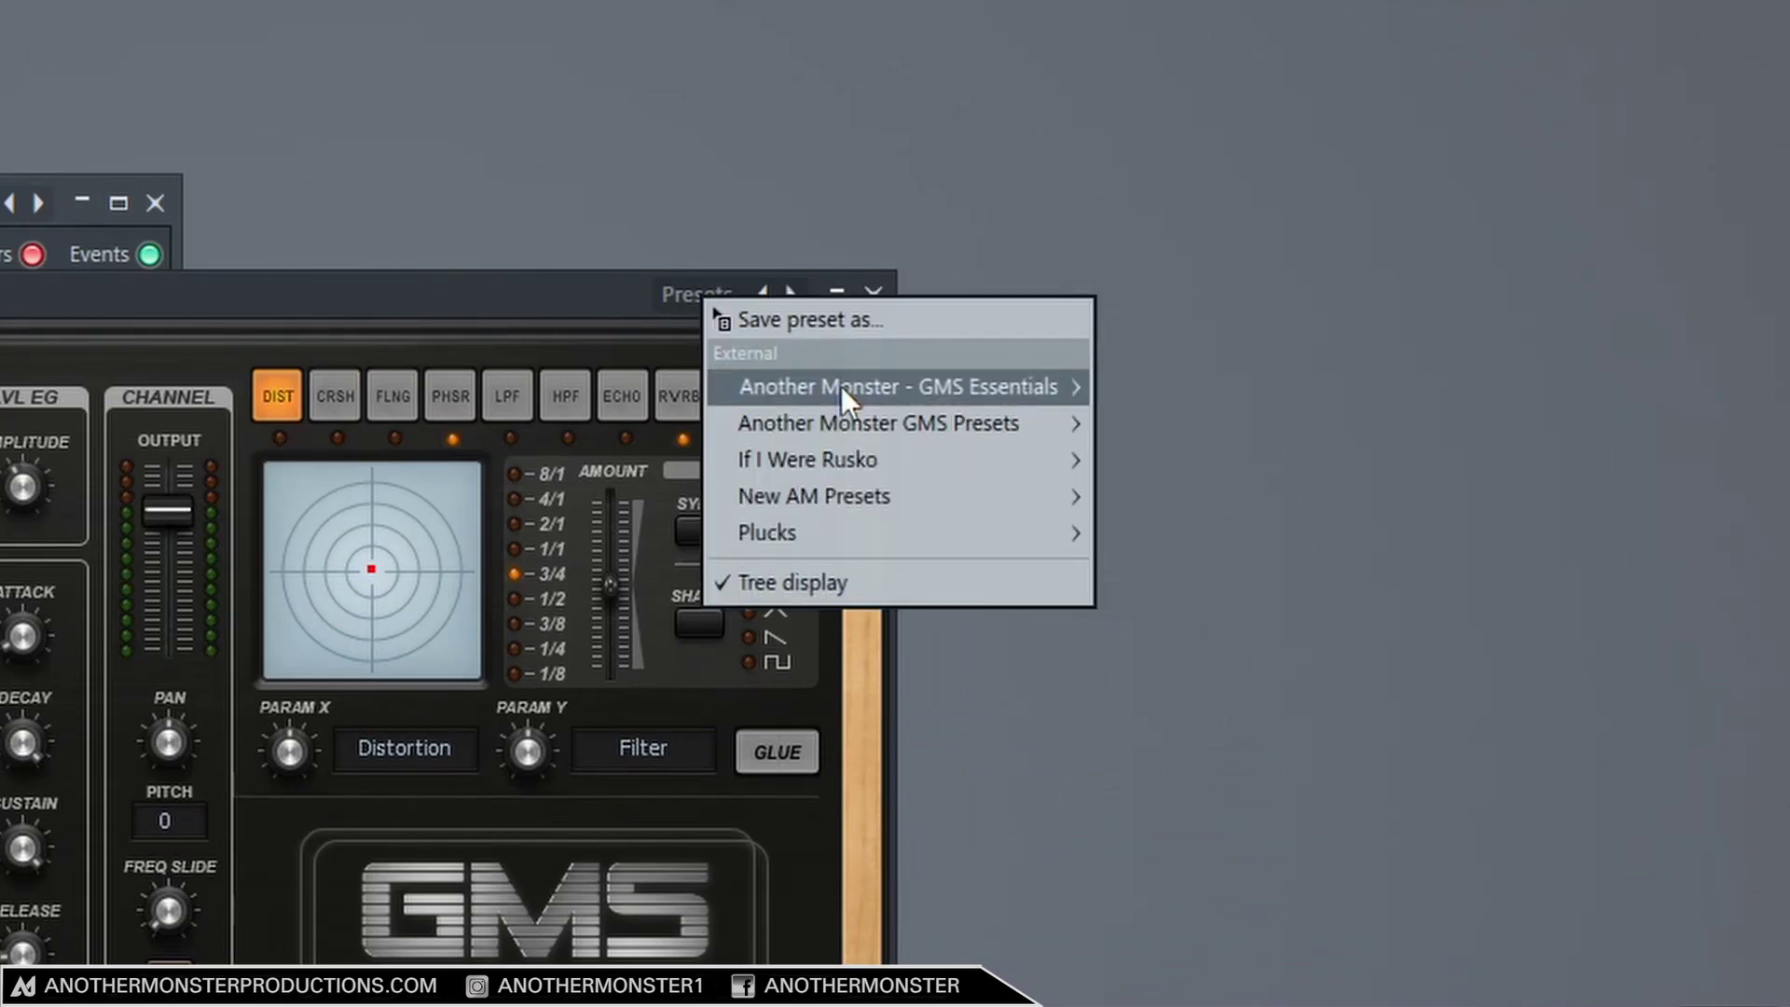
mouse_move(837, 386)
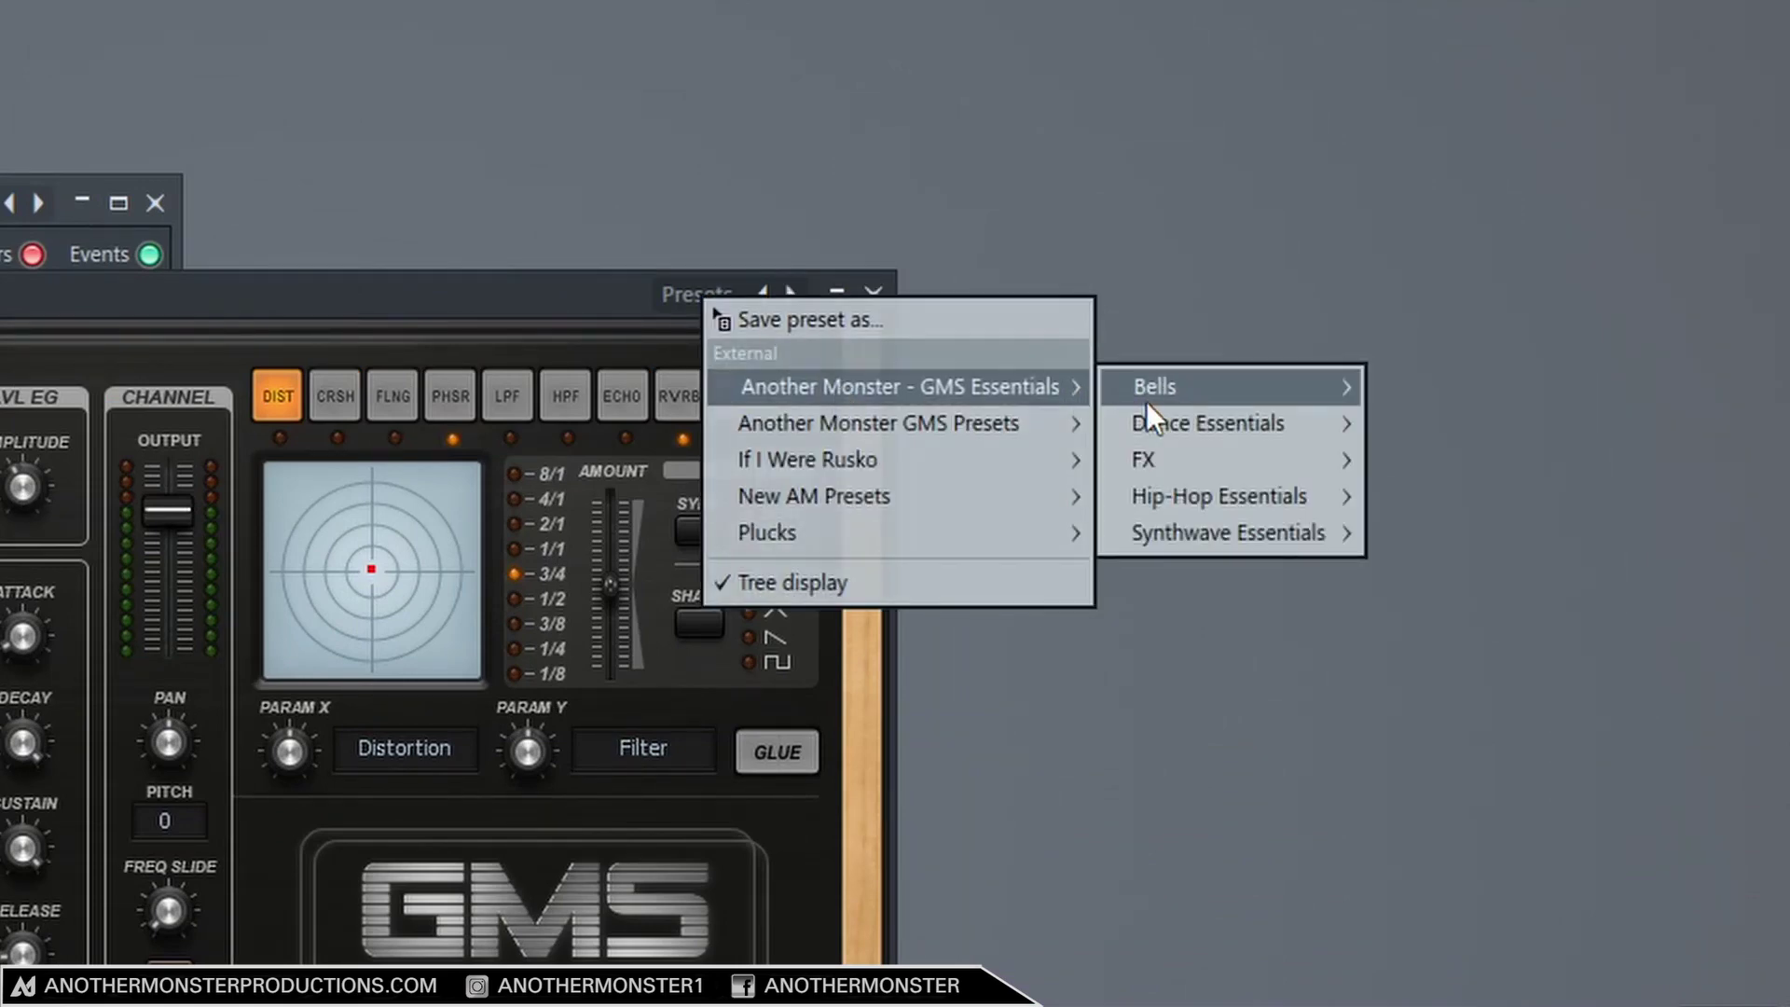
mouse_move(1160, 418)
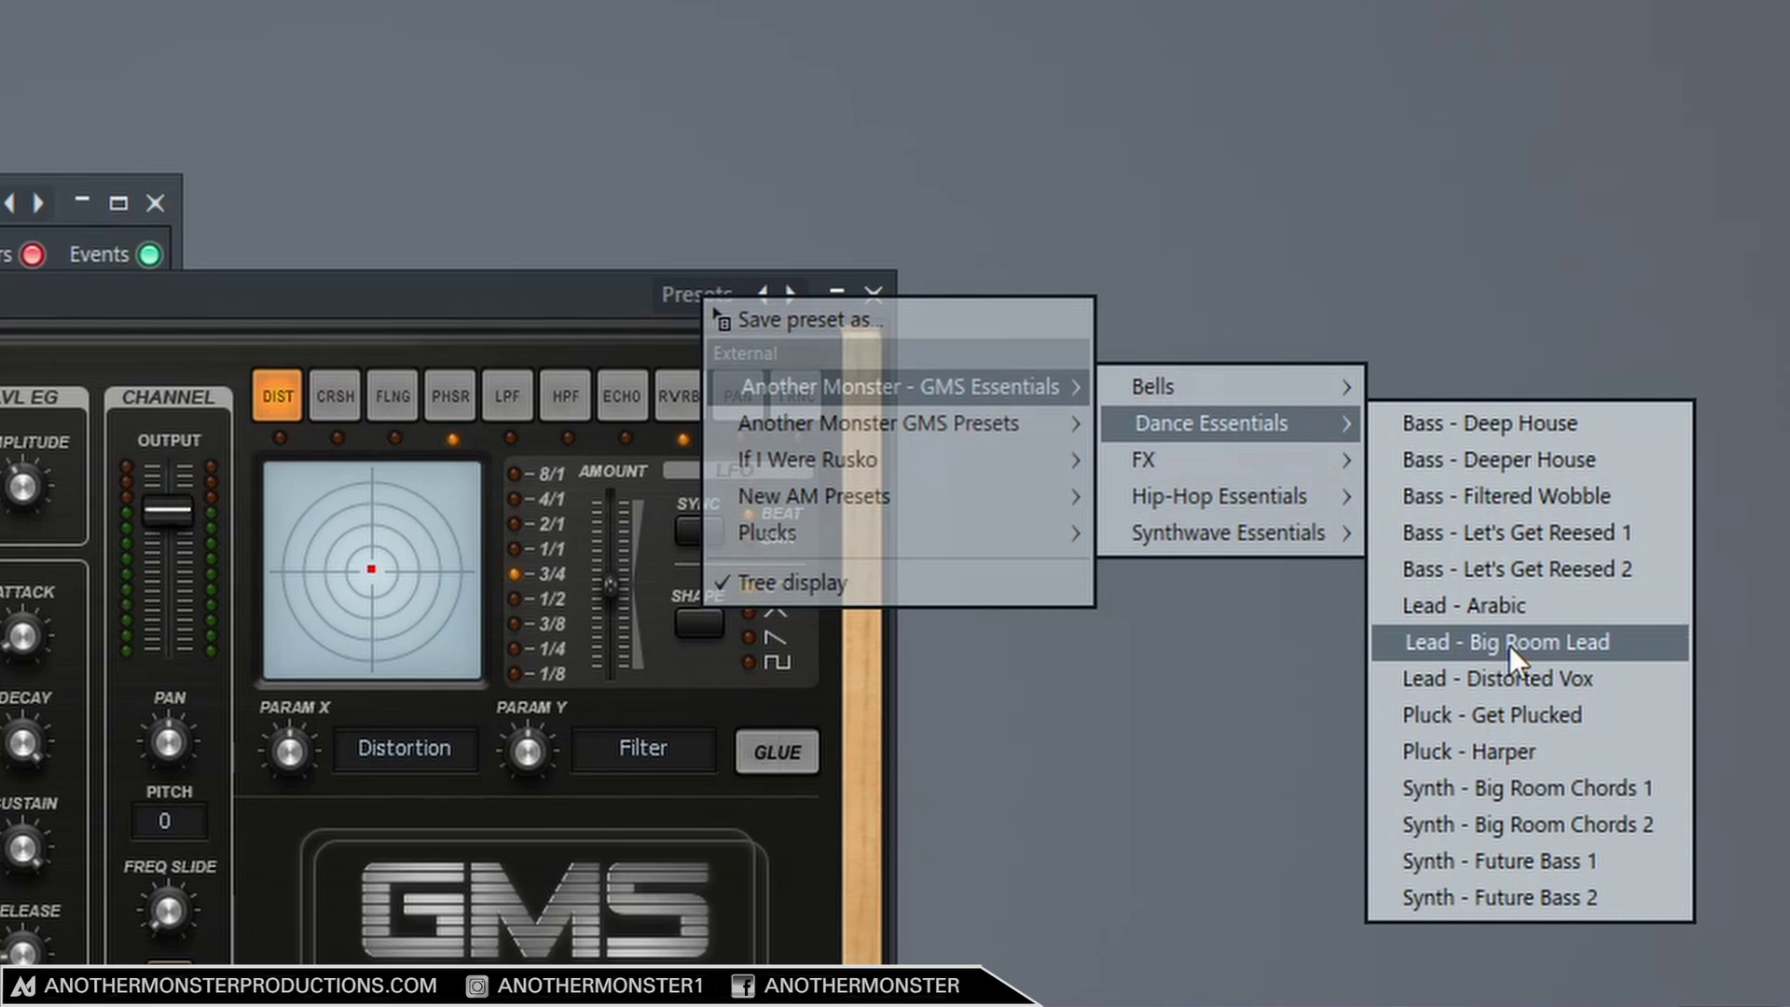
click(1505, 641)
drag(752, 327, 719, 389)
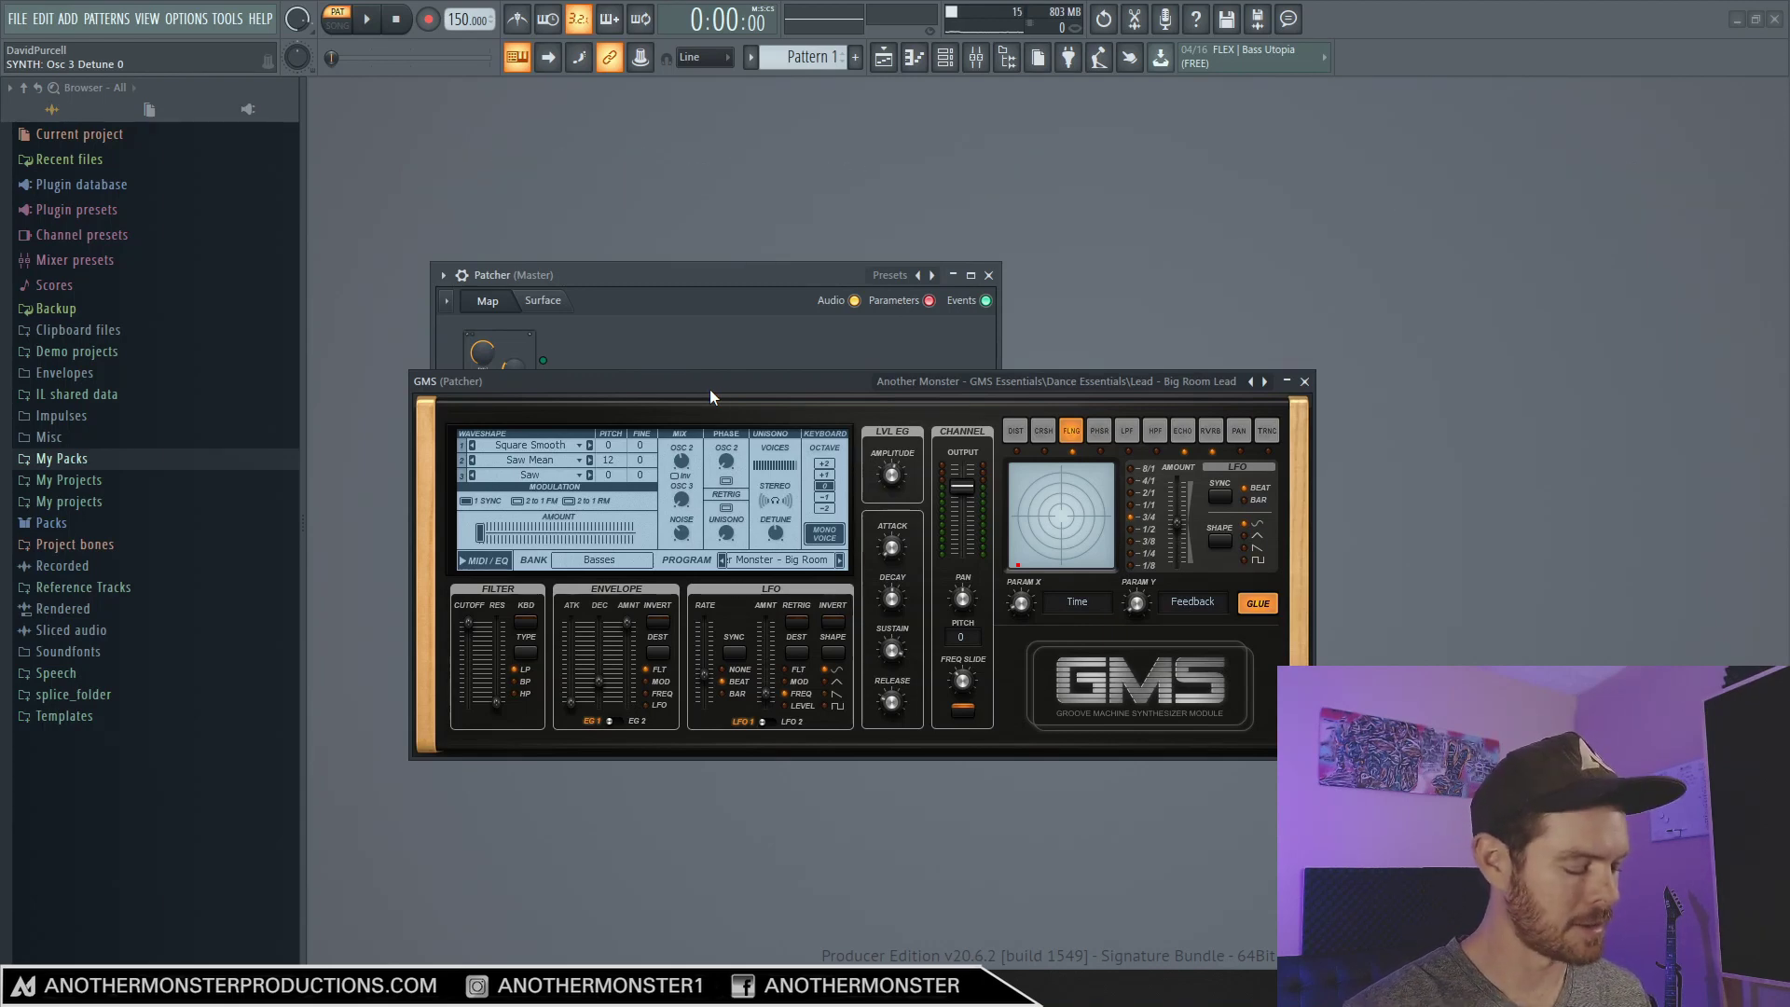
click(1306, 382)
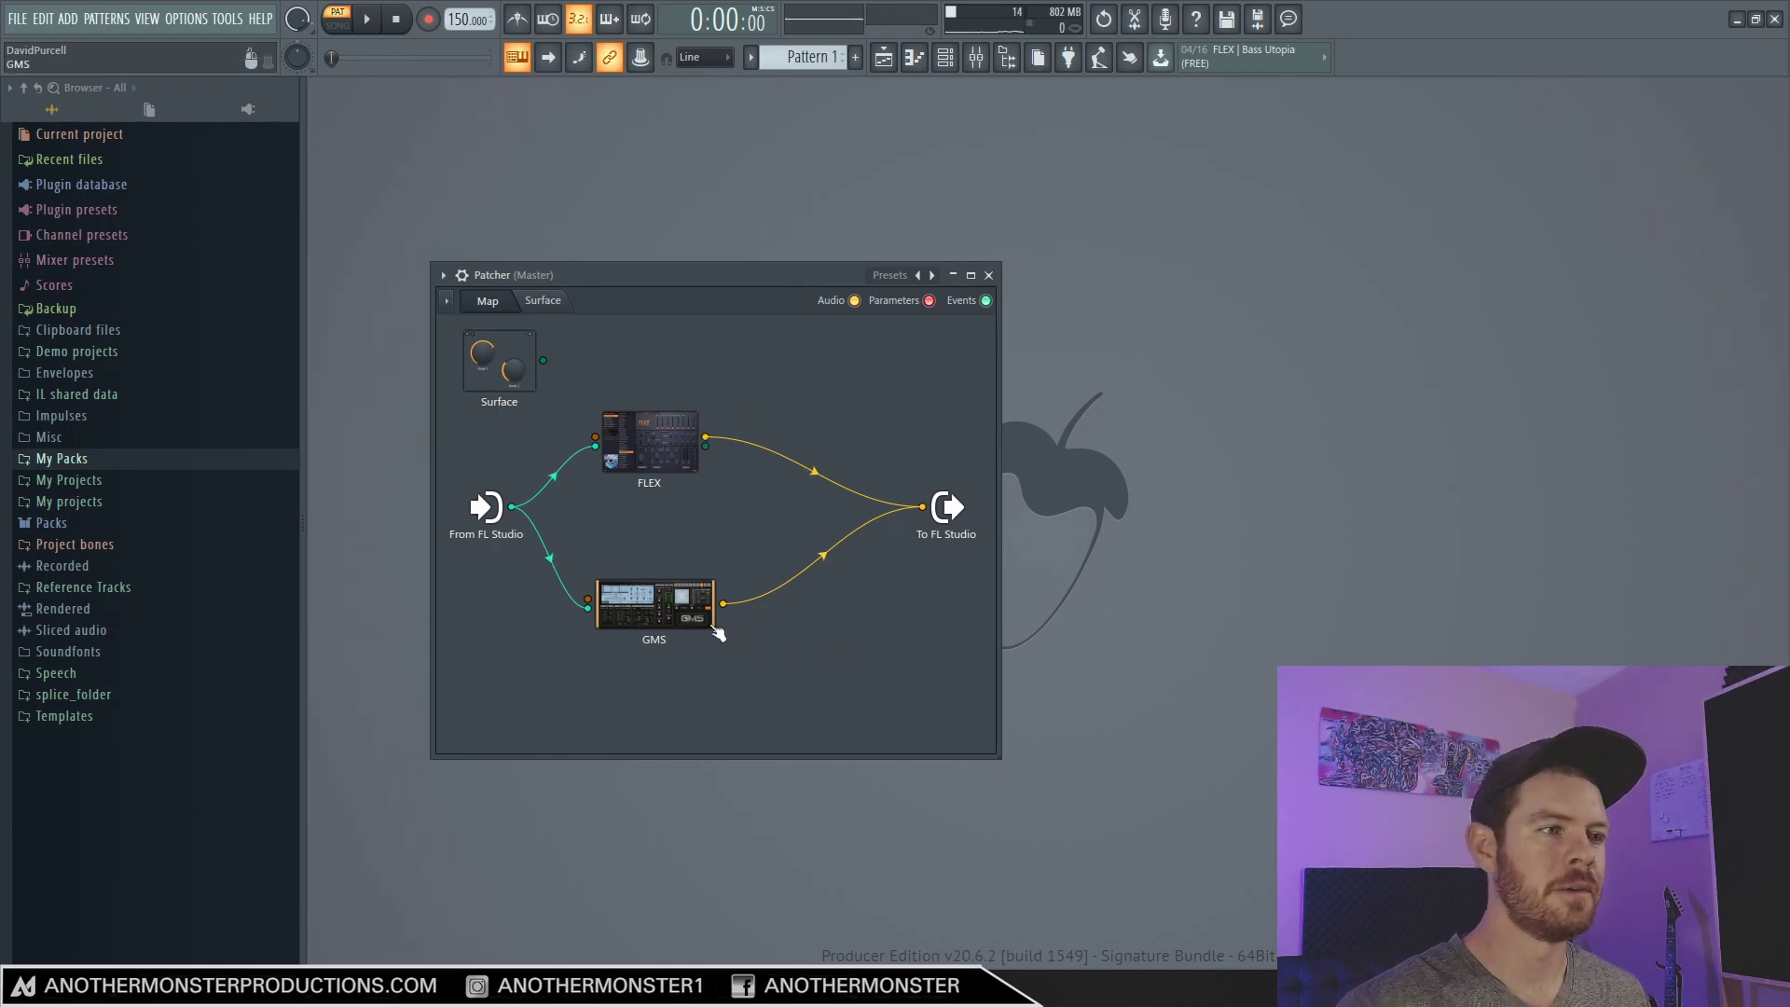
Drag the GMS node upward toward FLEX in the Patcher map.
drag(647, 608, 636, 563)
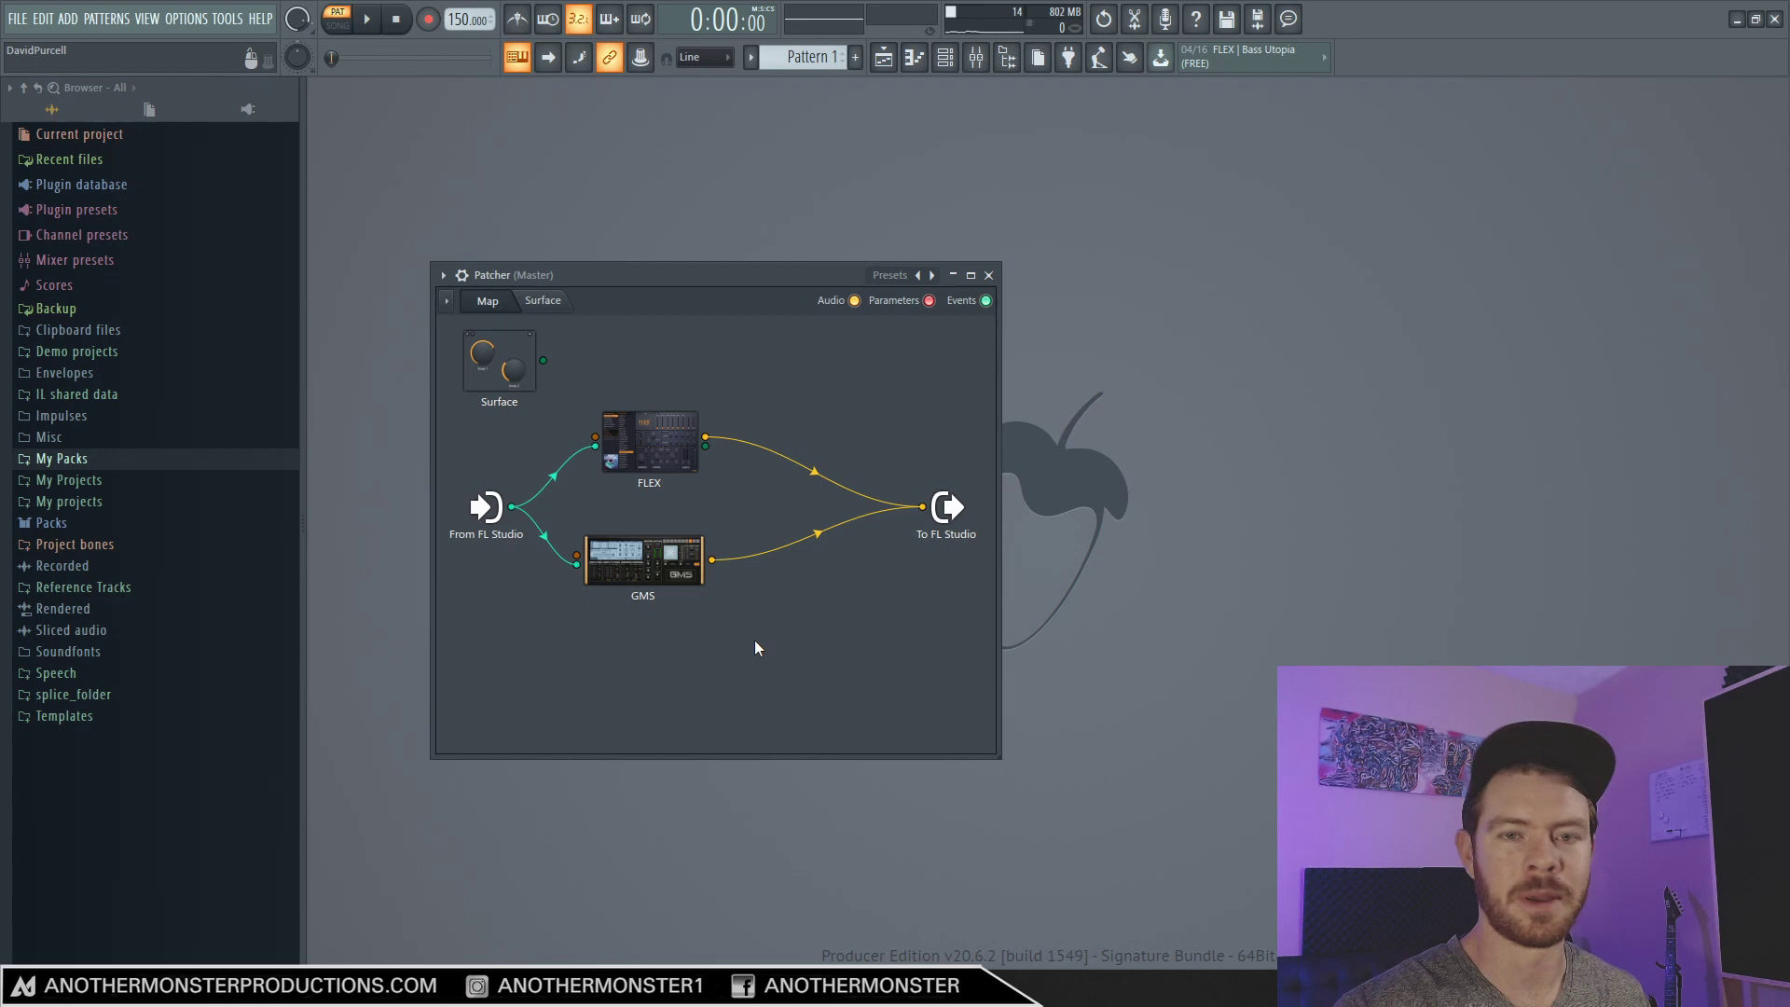
Raise the FLEX and GMS nodes closer together and enlarge the Patcher window.
drag(648, 496, 636, 446)
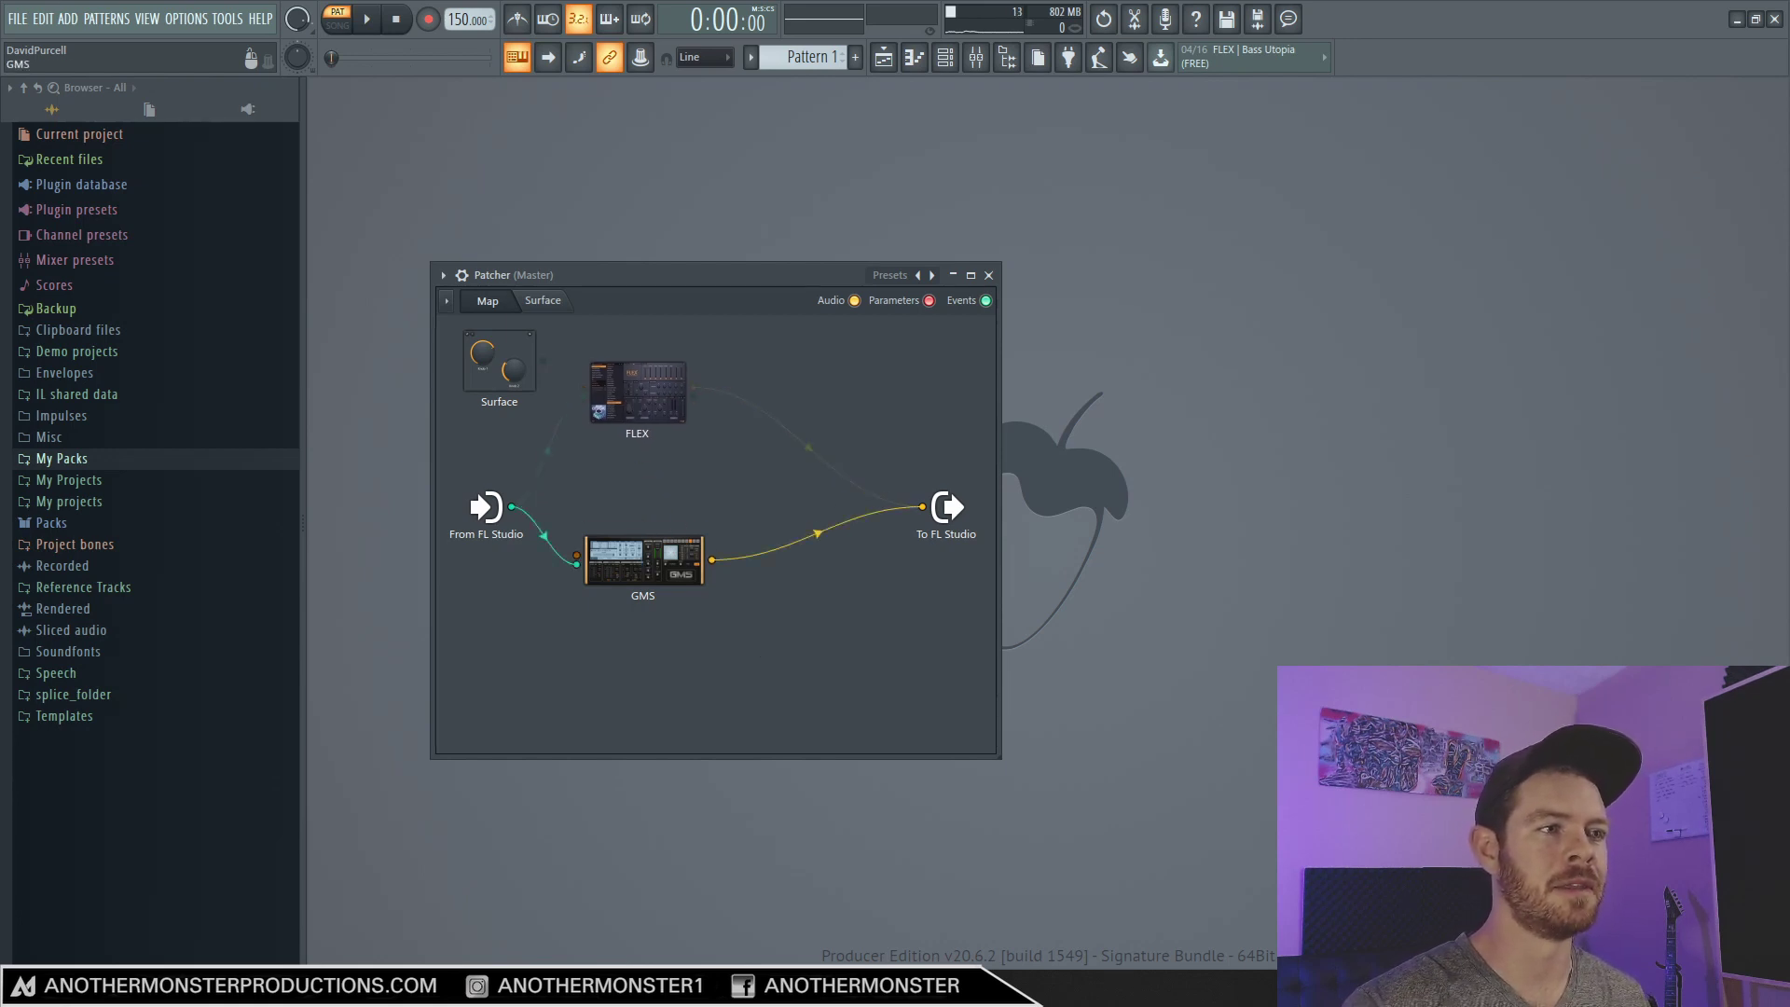
drag(643, 573, 636, 502)
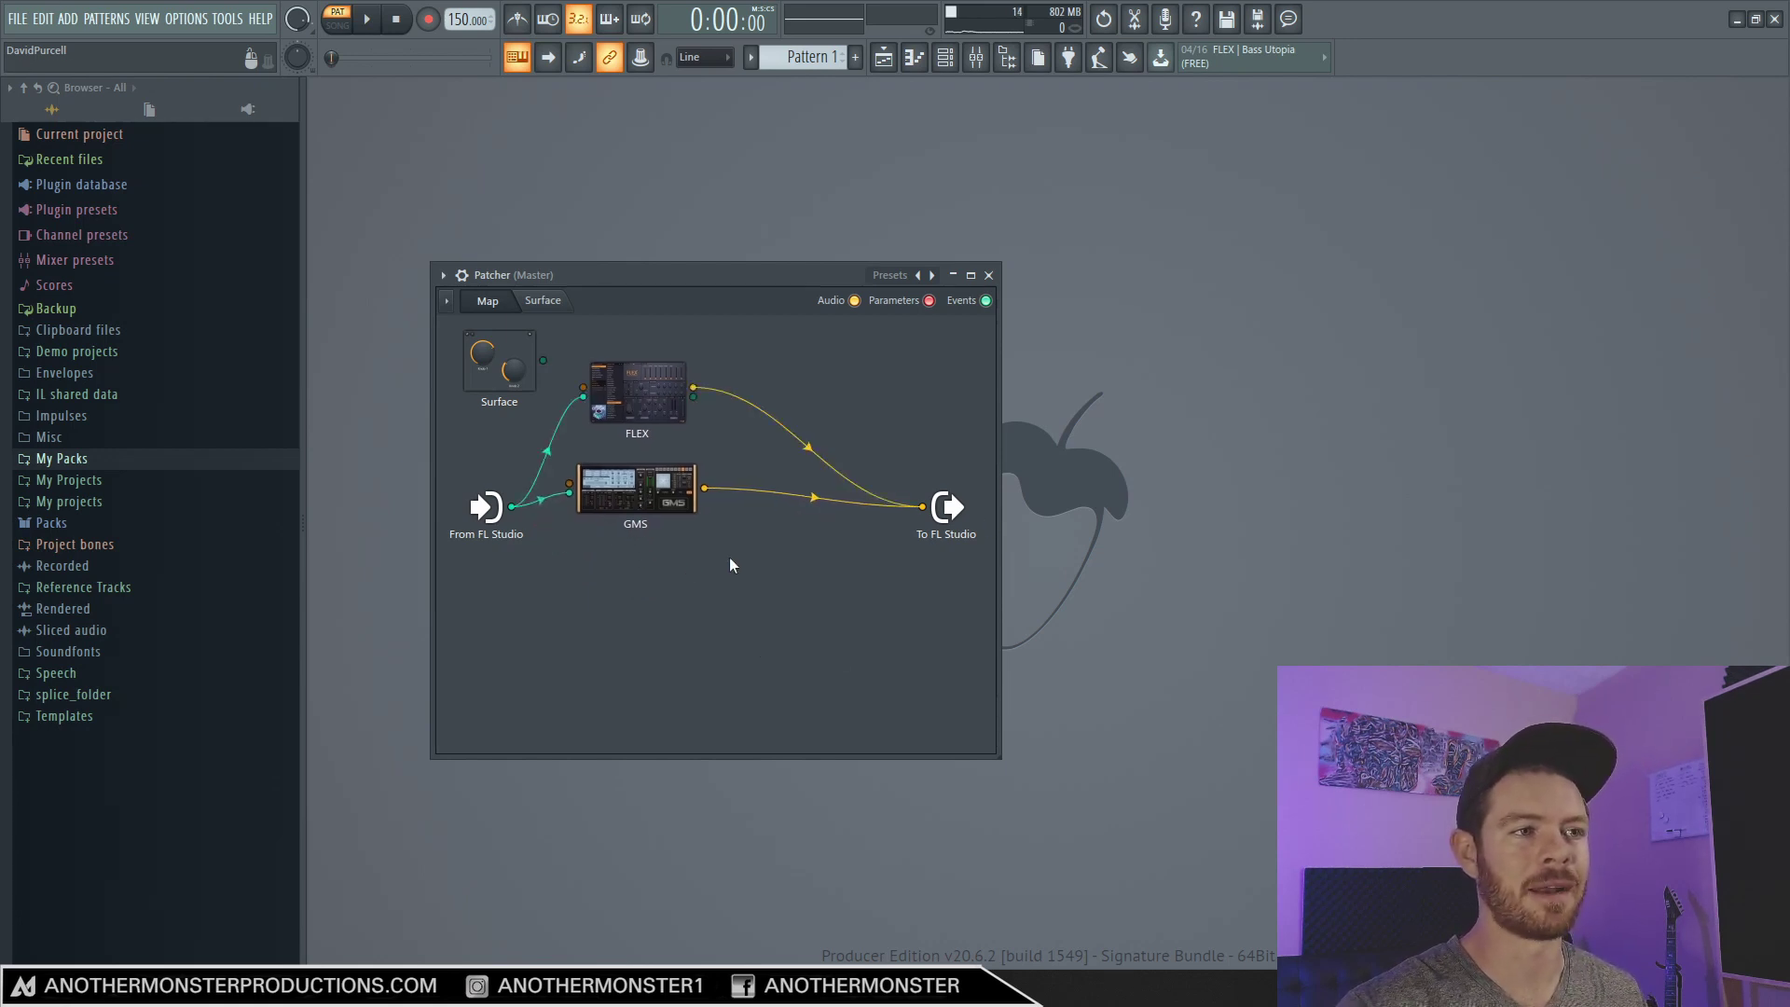
drag(1004, 763, 1038, 731)
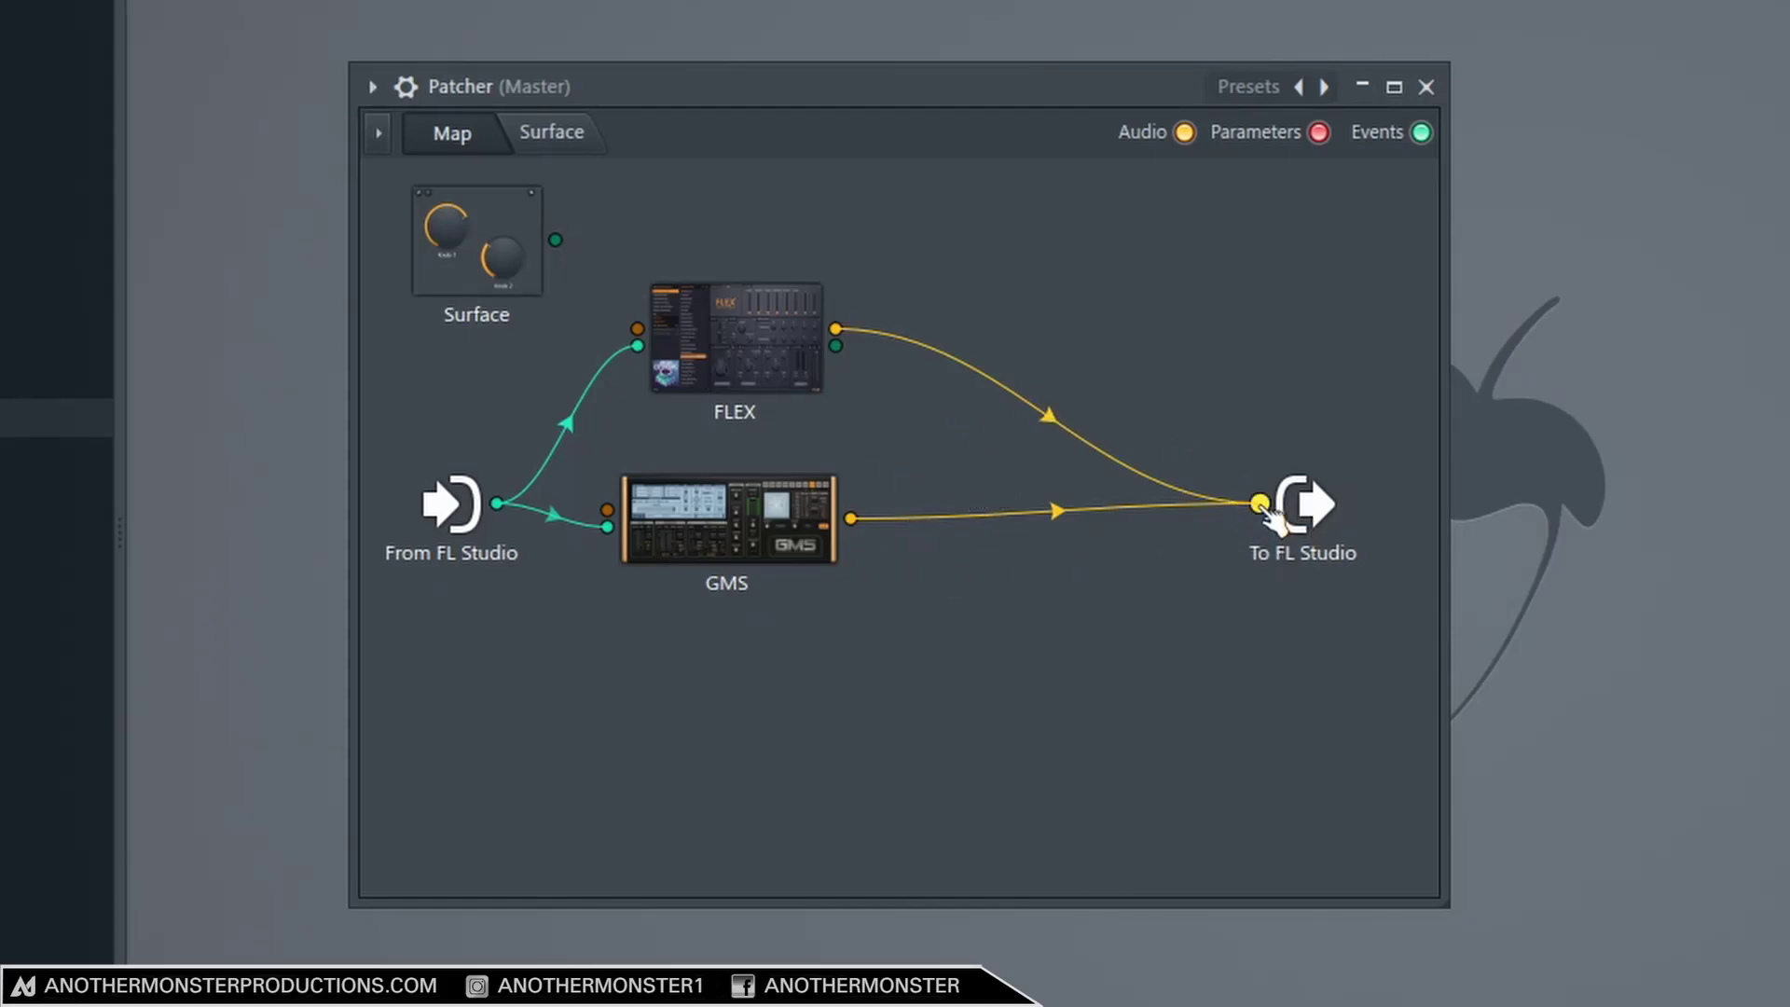
Disconnect FLEX and GMS from To FL Studio and add a Fruity Reeverb 2 module.
drag(1261, 504, 1056, 393)
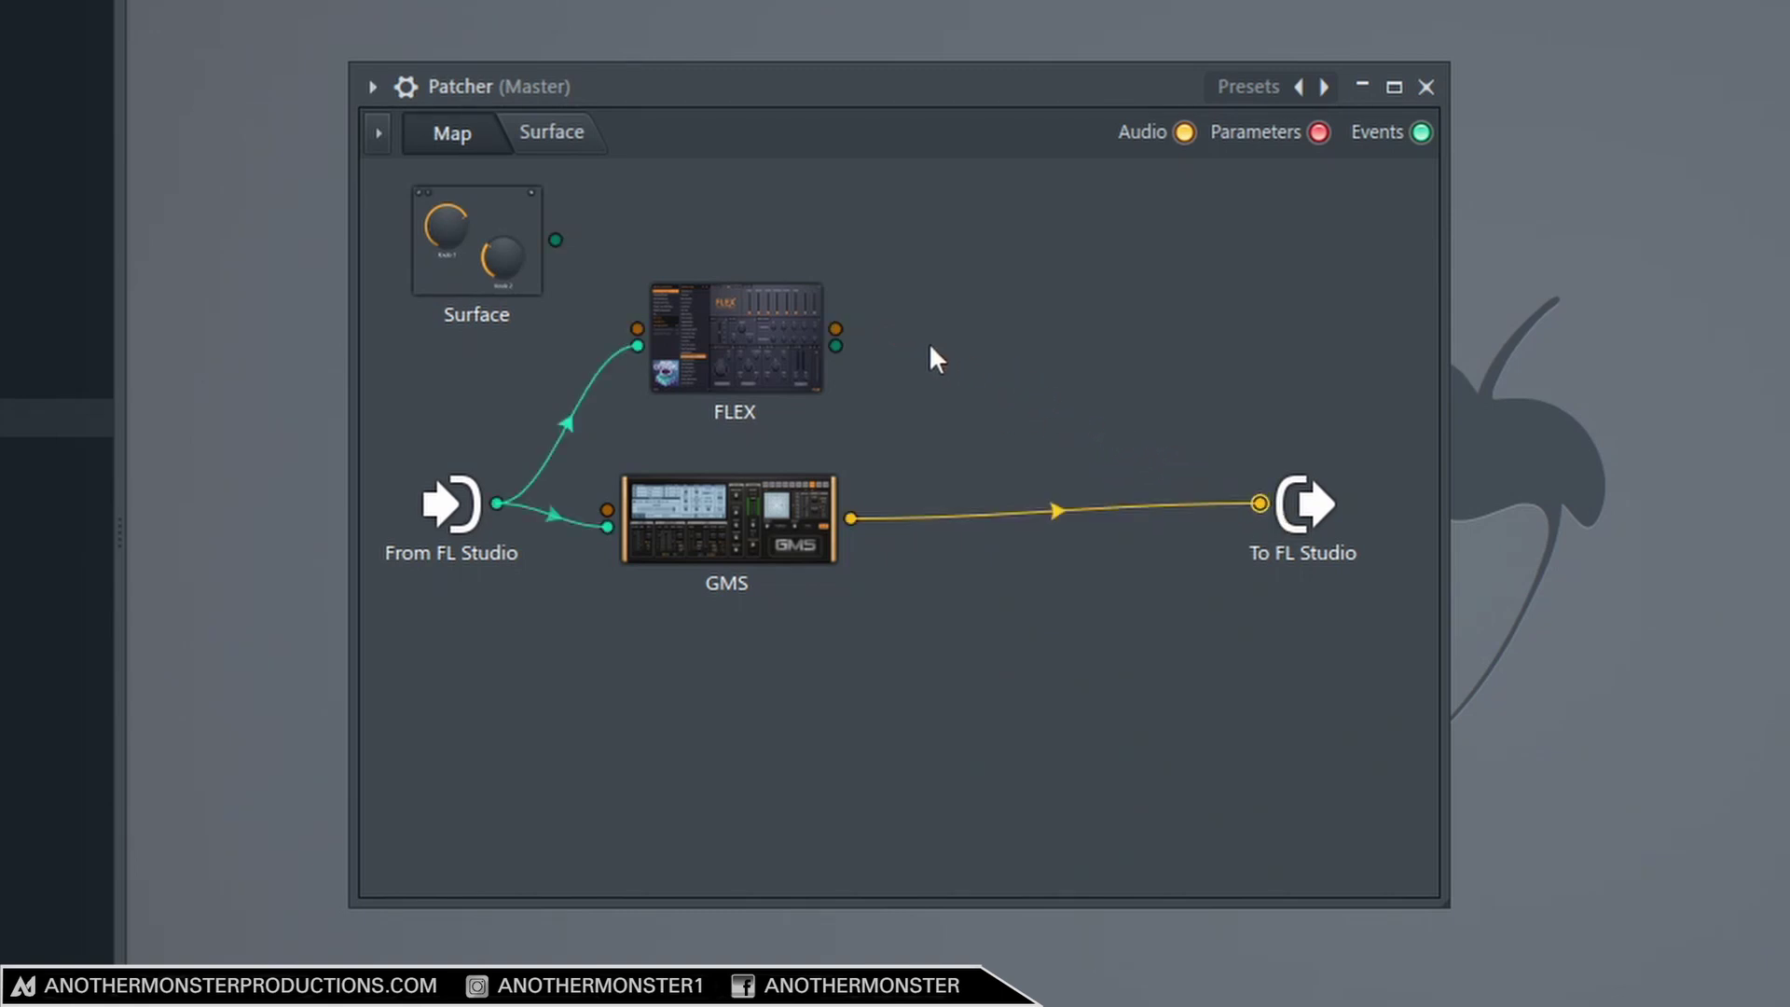
drag(1261, 503, 1052, 539)
right_click(1036, 346)
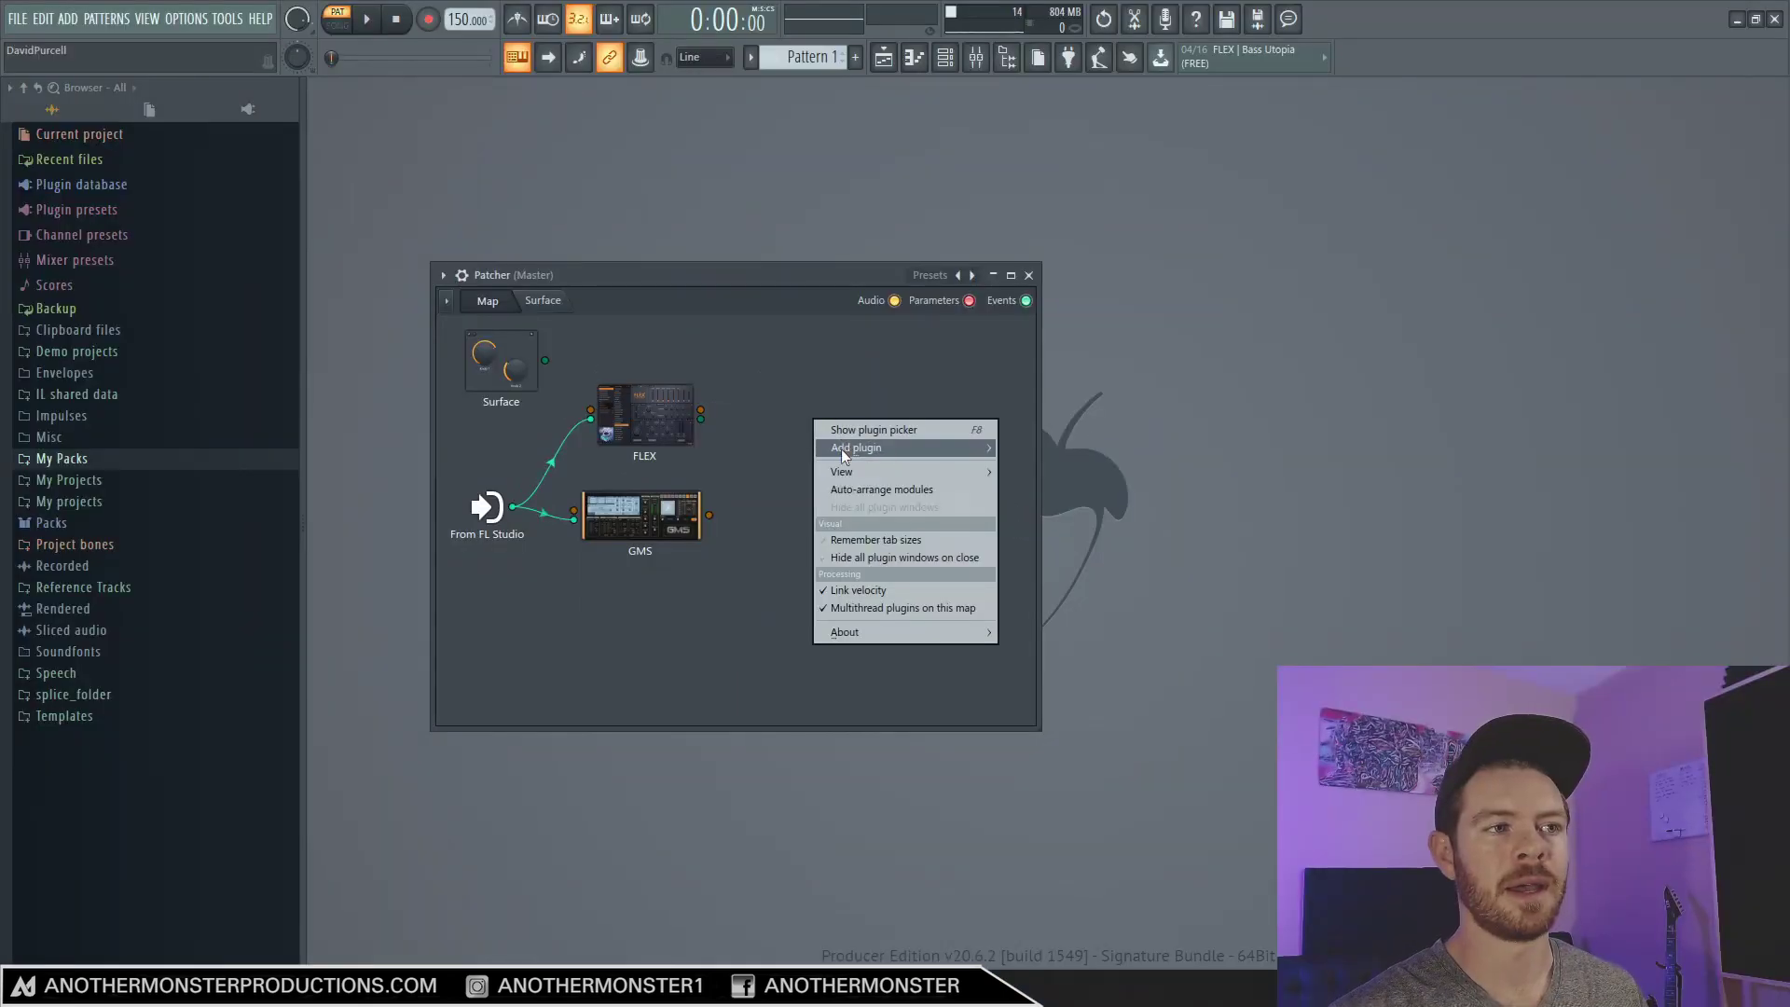
mouse_move(1088, 400)
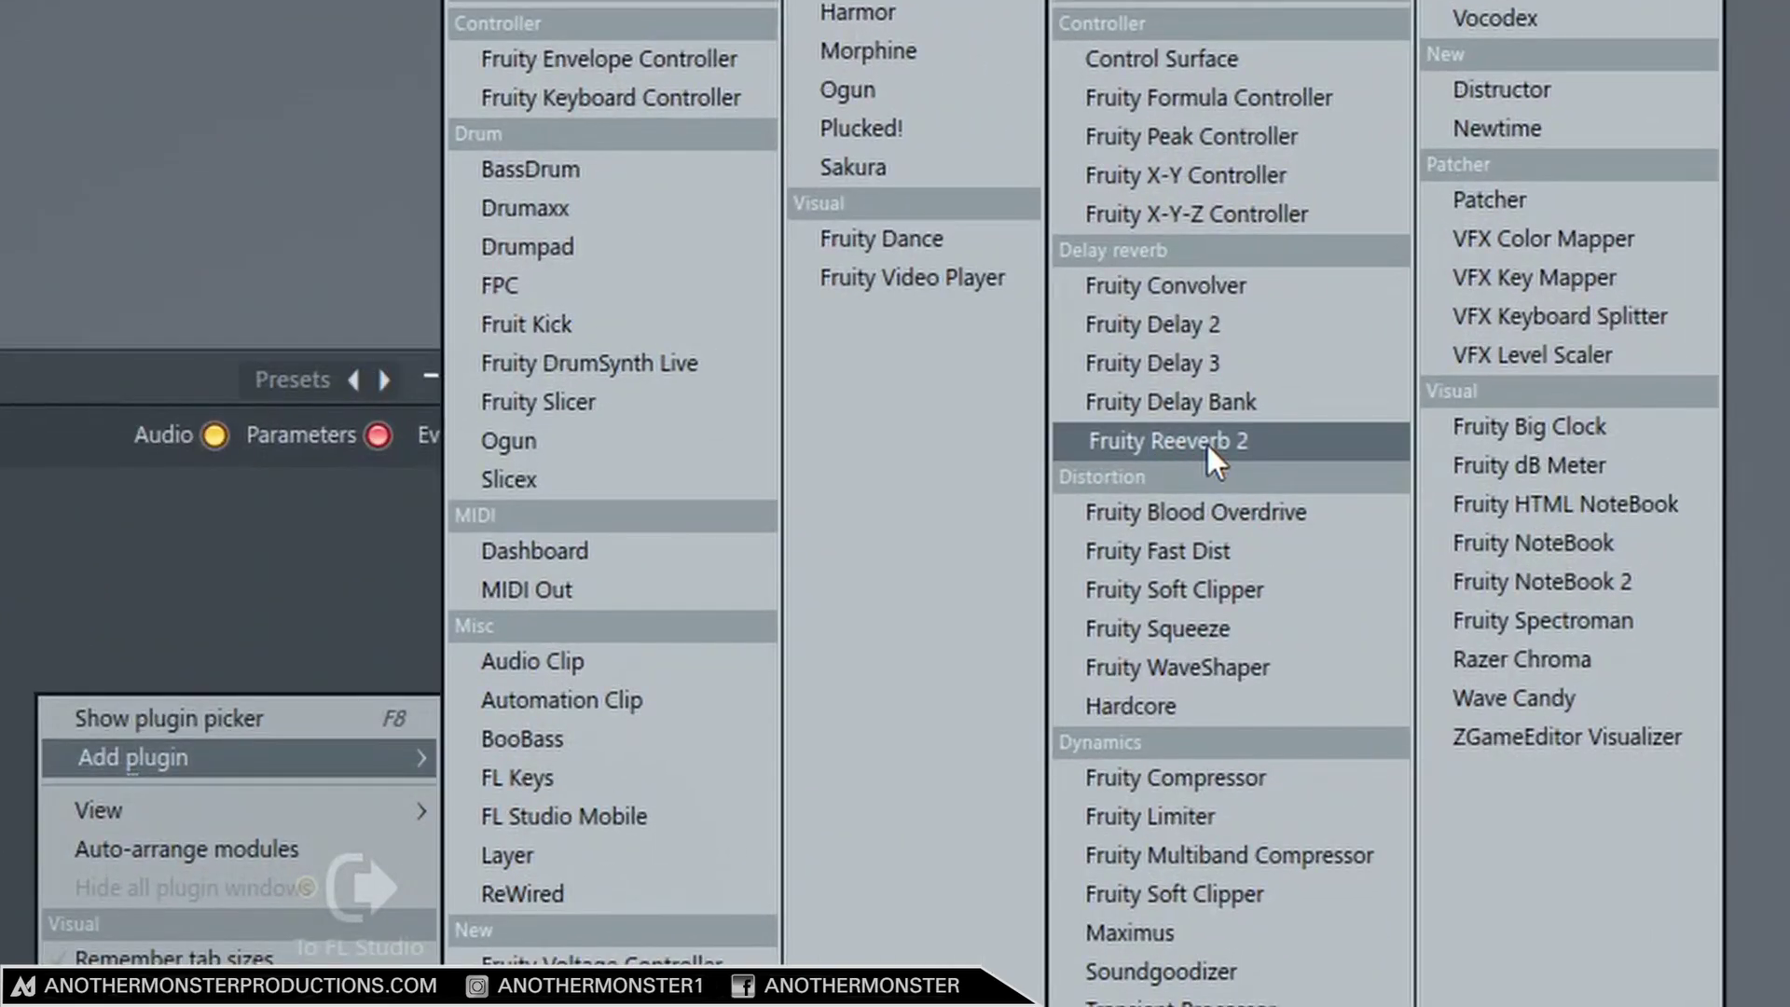
click(1207, 442)
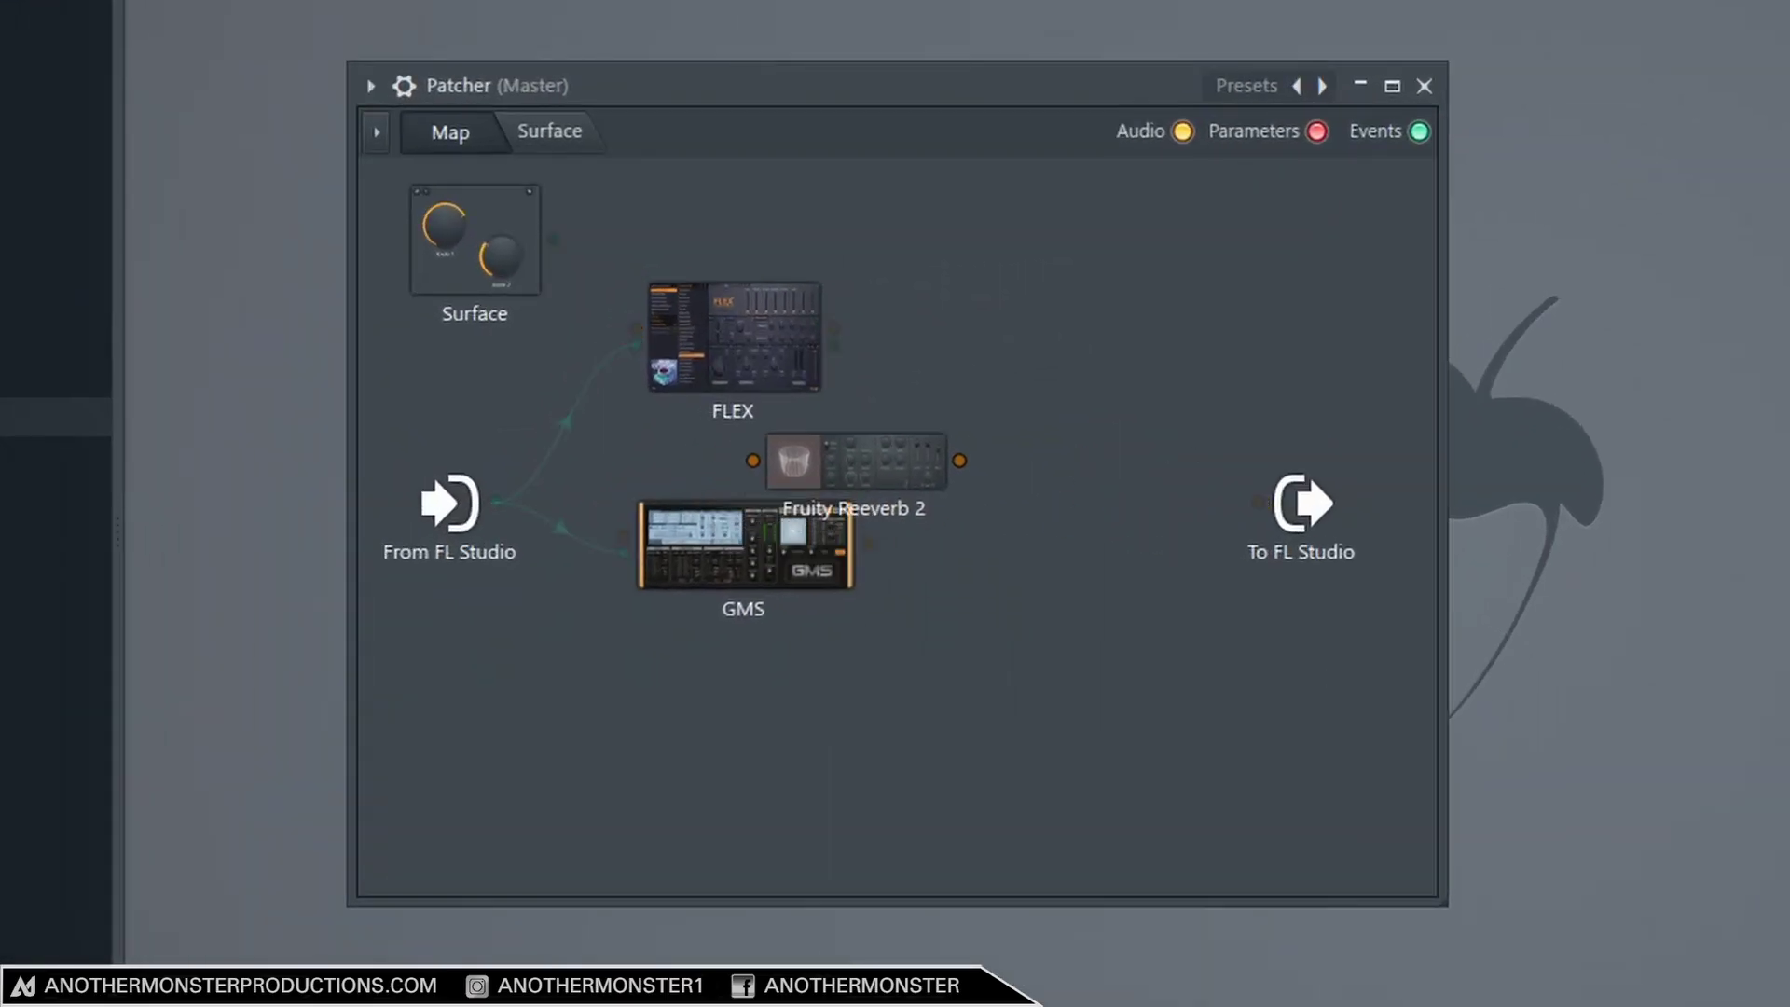
drag(905, 463, 1098, 454)
Wire FLEX and GMS into Fruity Reeverb 2, and the reverb into To FL Studio.
drag(834, 328, 945, 450)
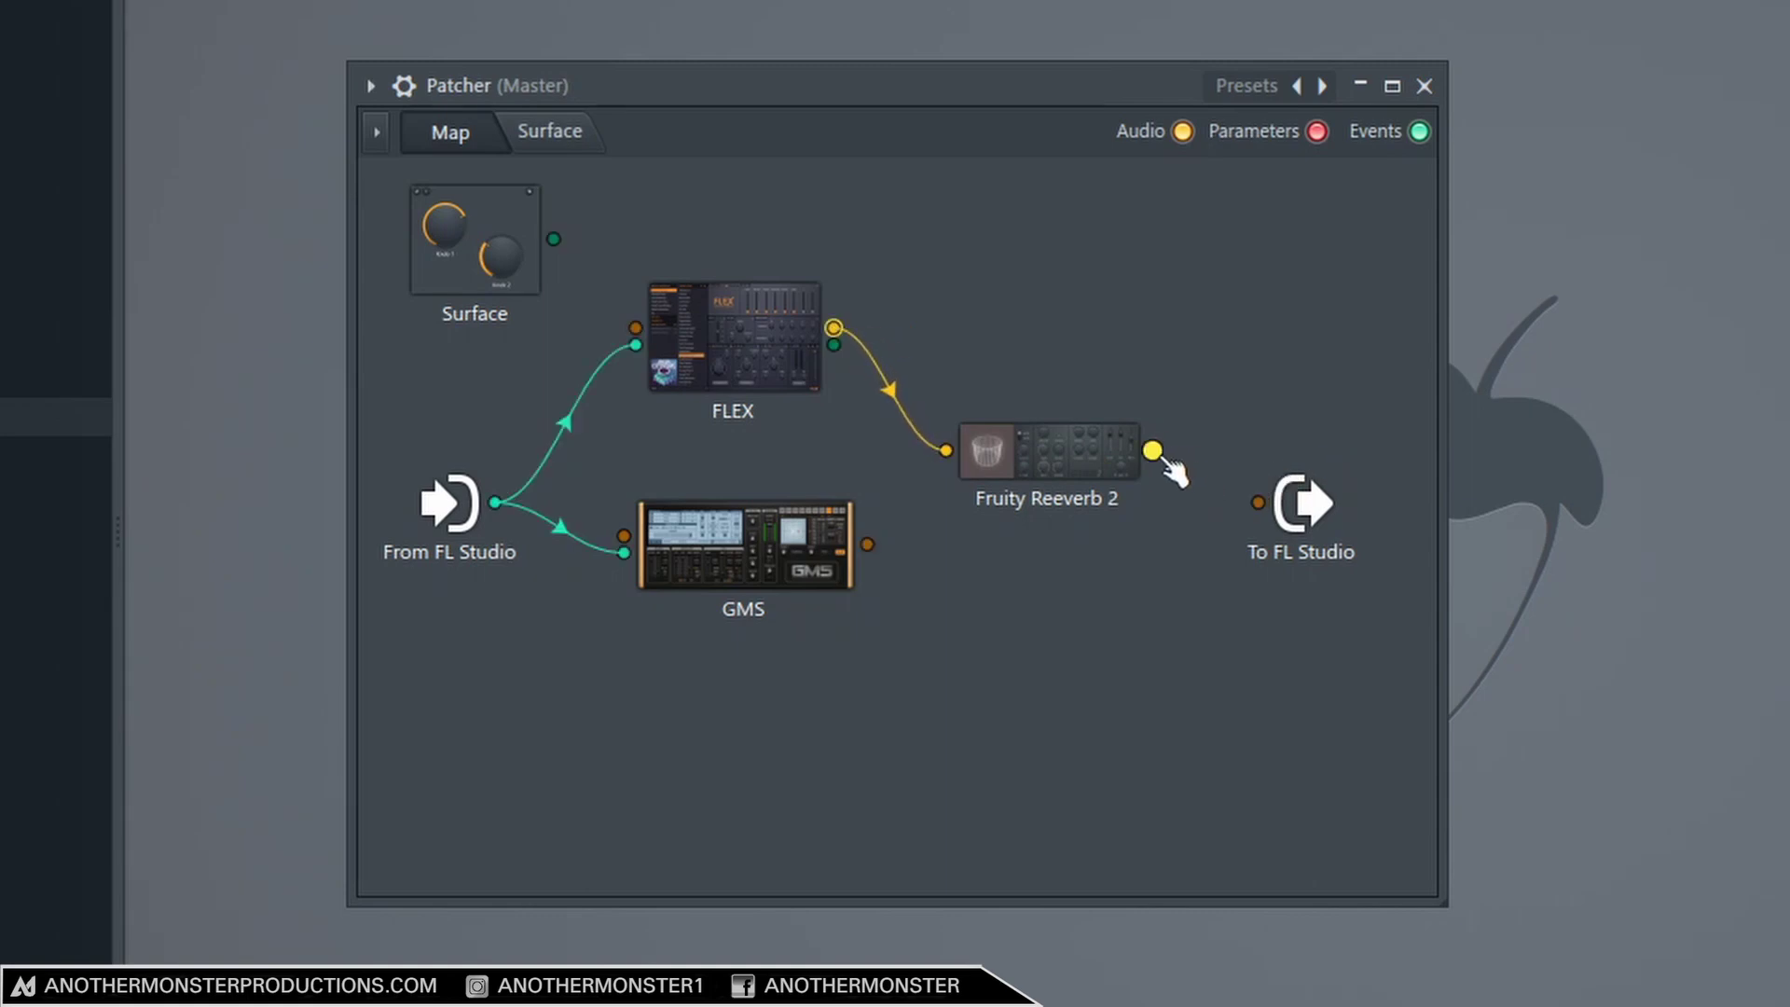
drag(1154, 450, 1259, 504)
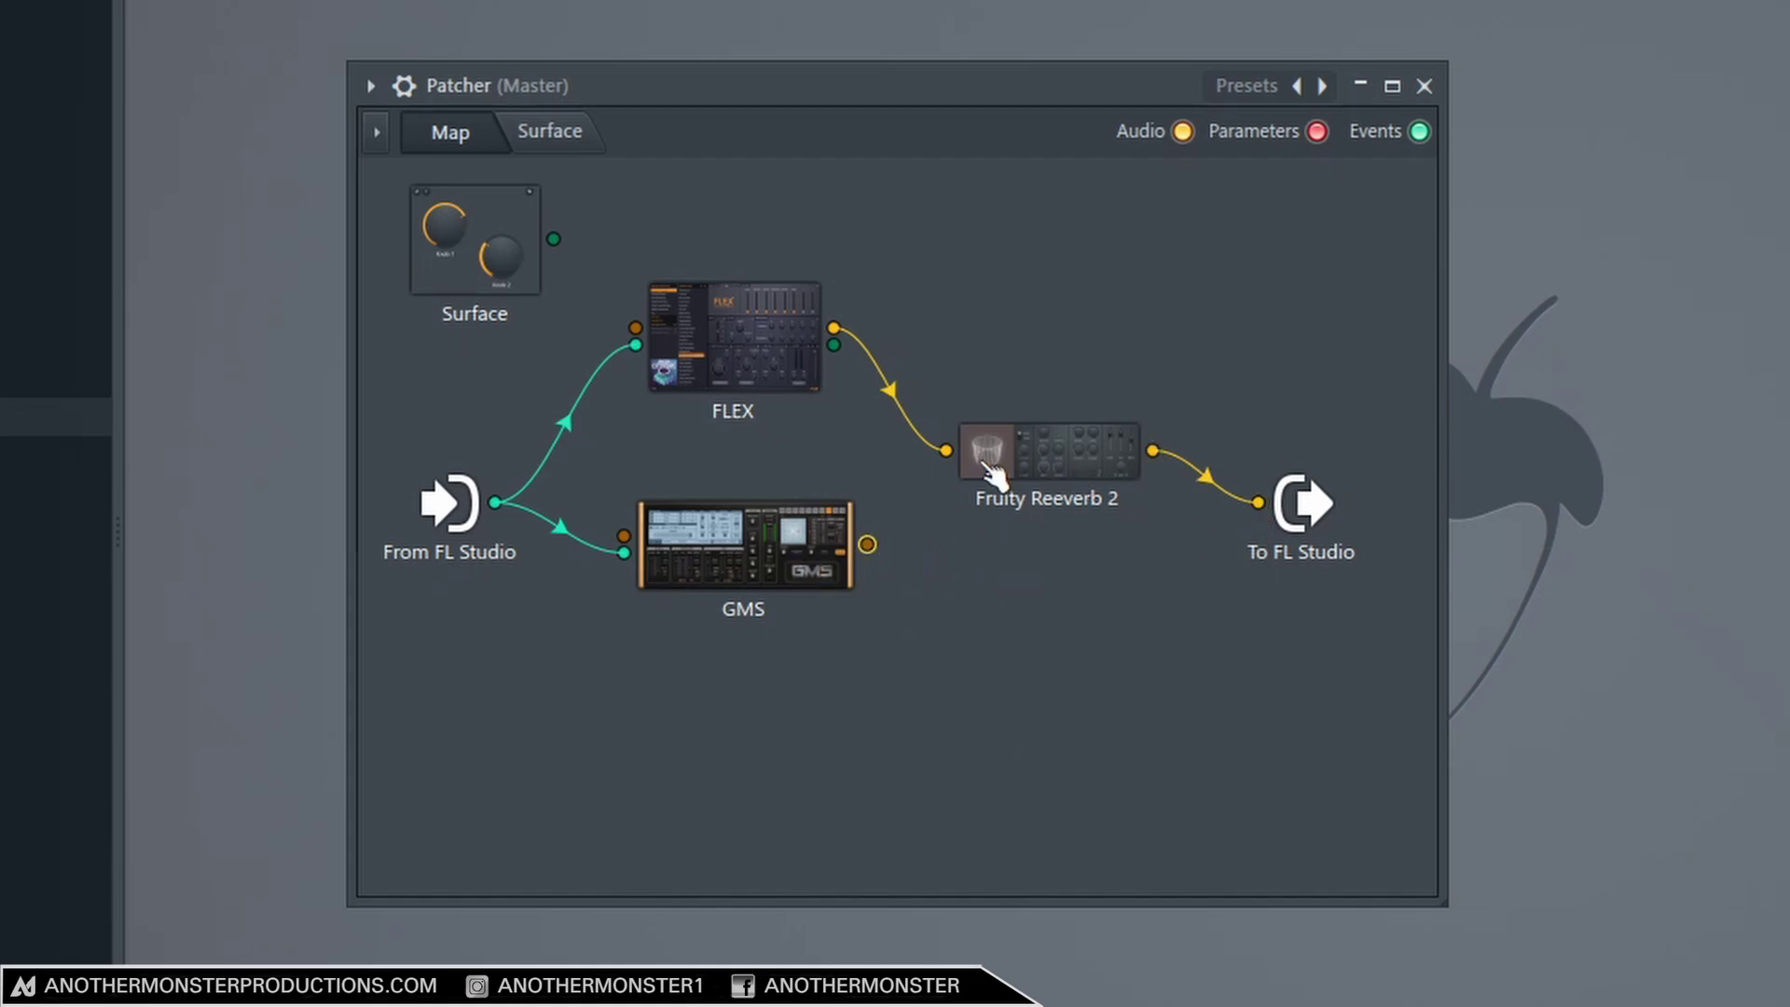
drag(867, 544, 945, 451)
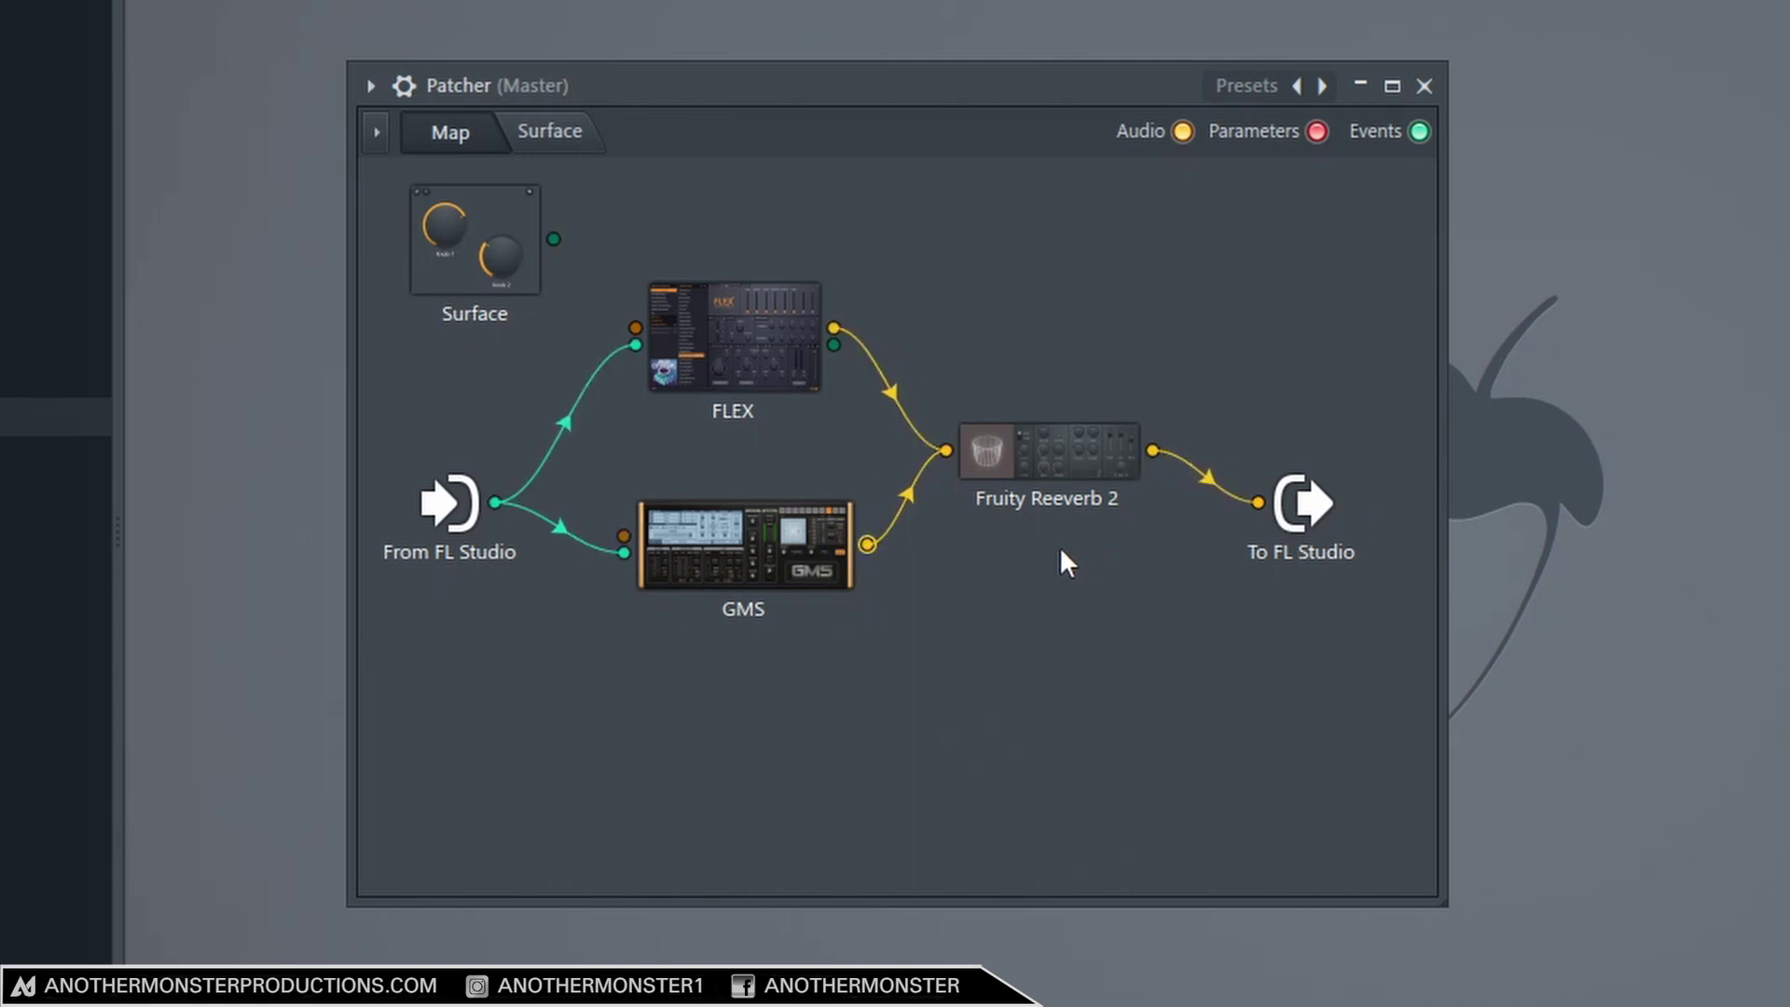
Load The Venue preset in Fruity Reeverb 2, adjust its decay, and close the window.
double_click(1046, 466)
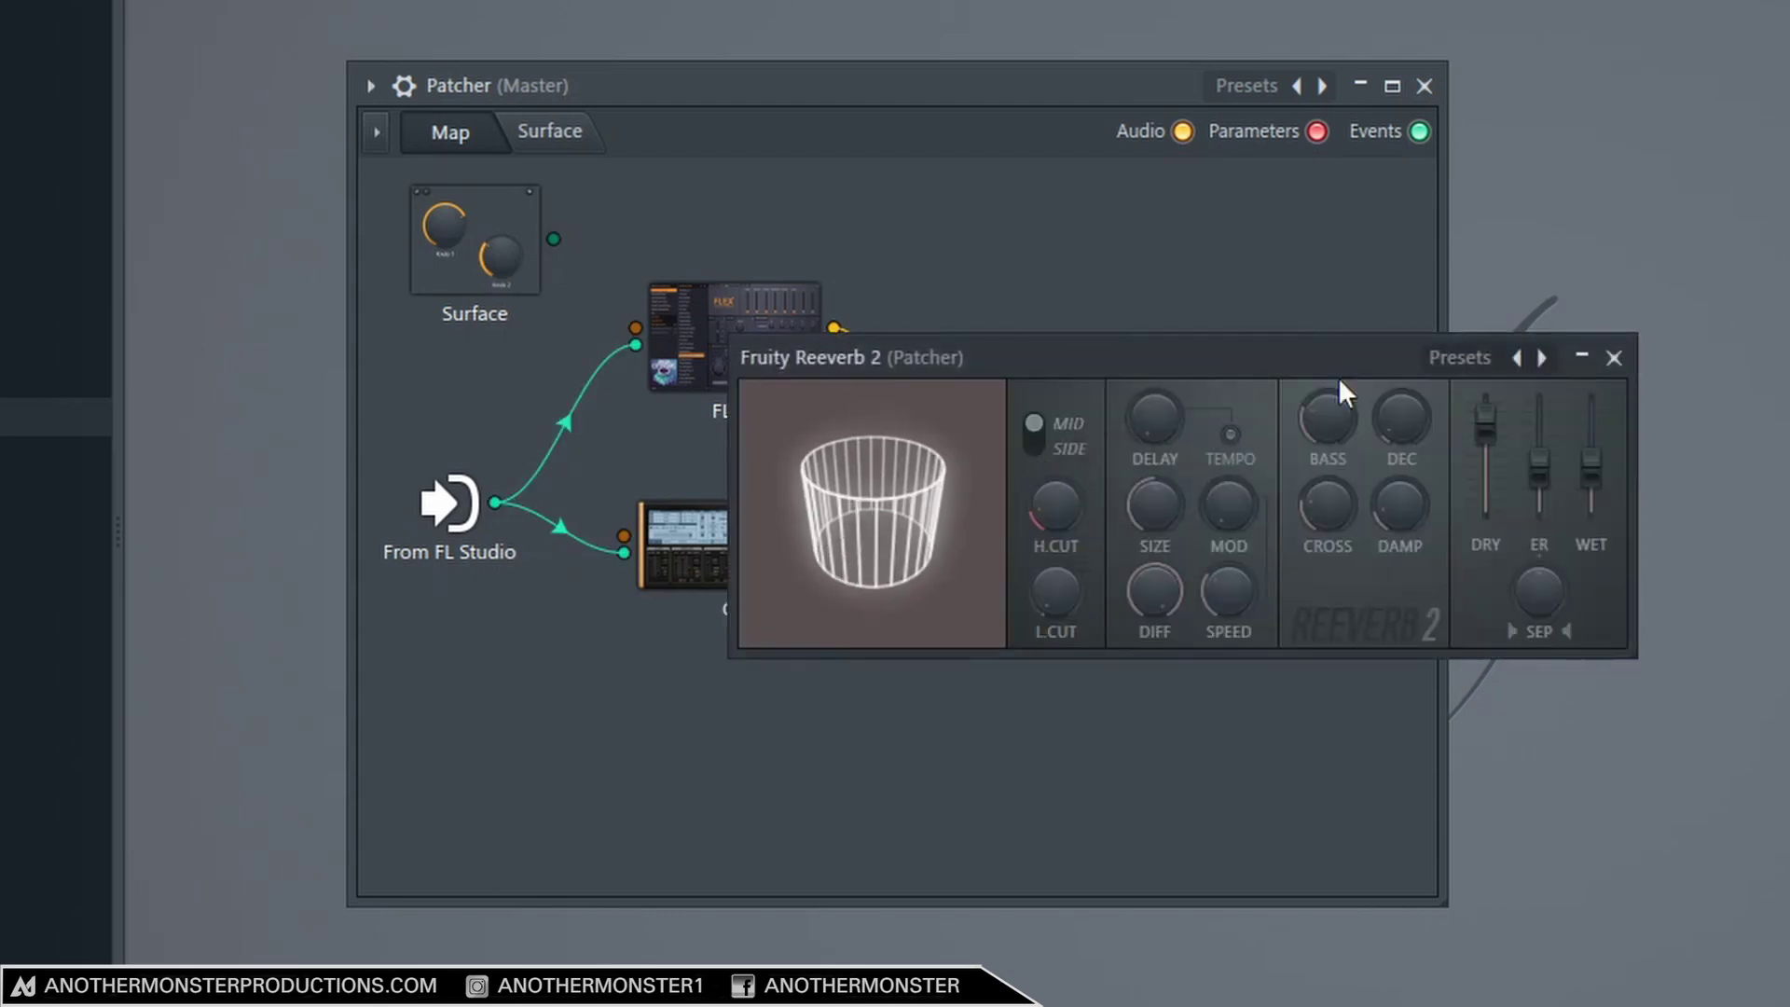
click(1454, 356)
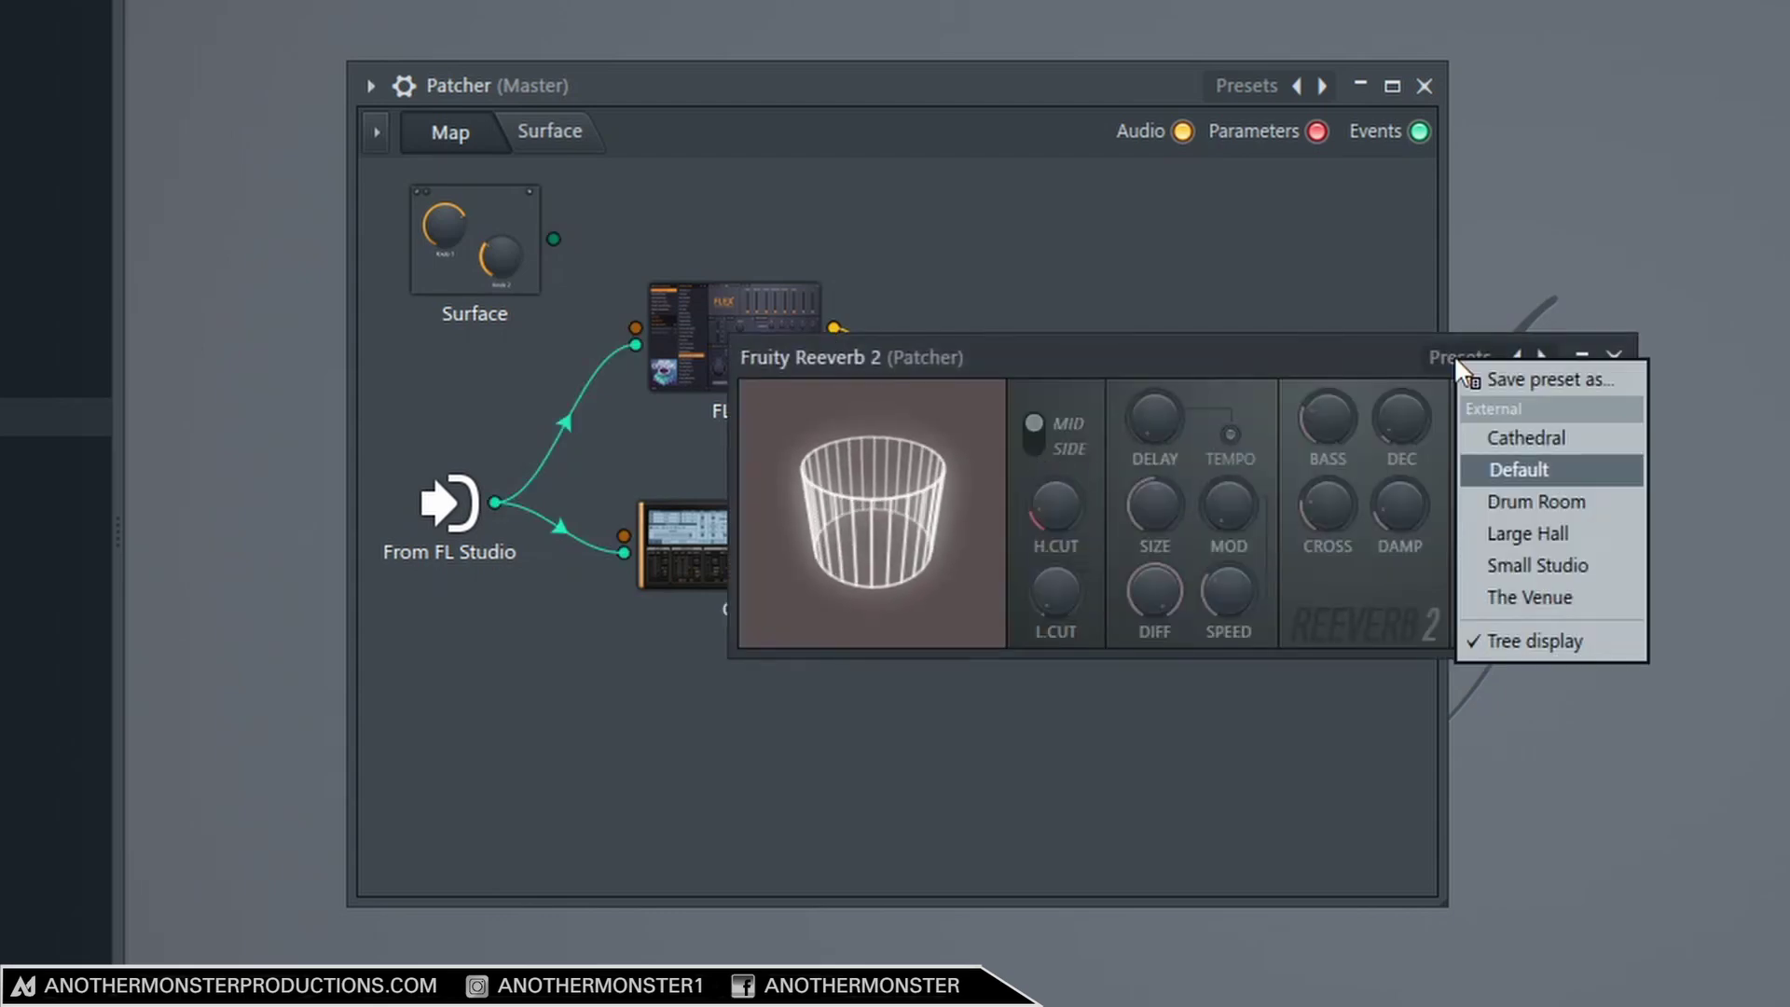
click(1518, 594)
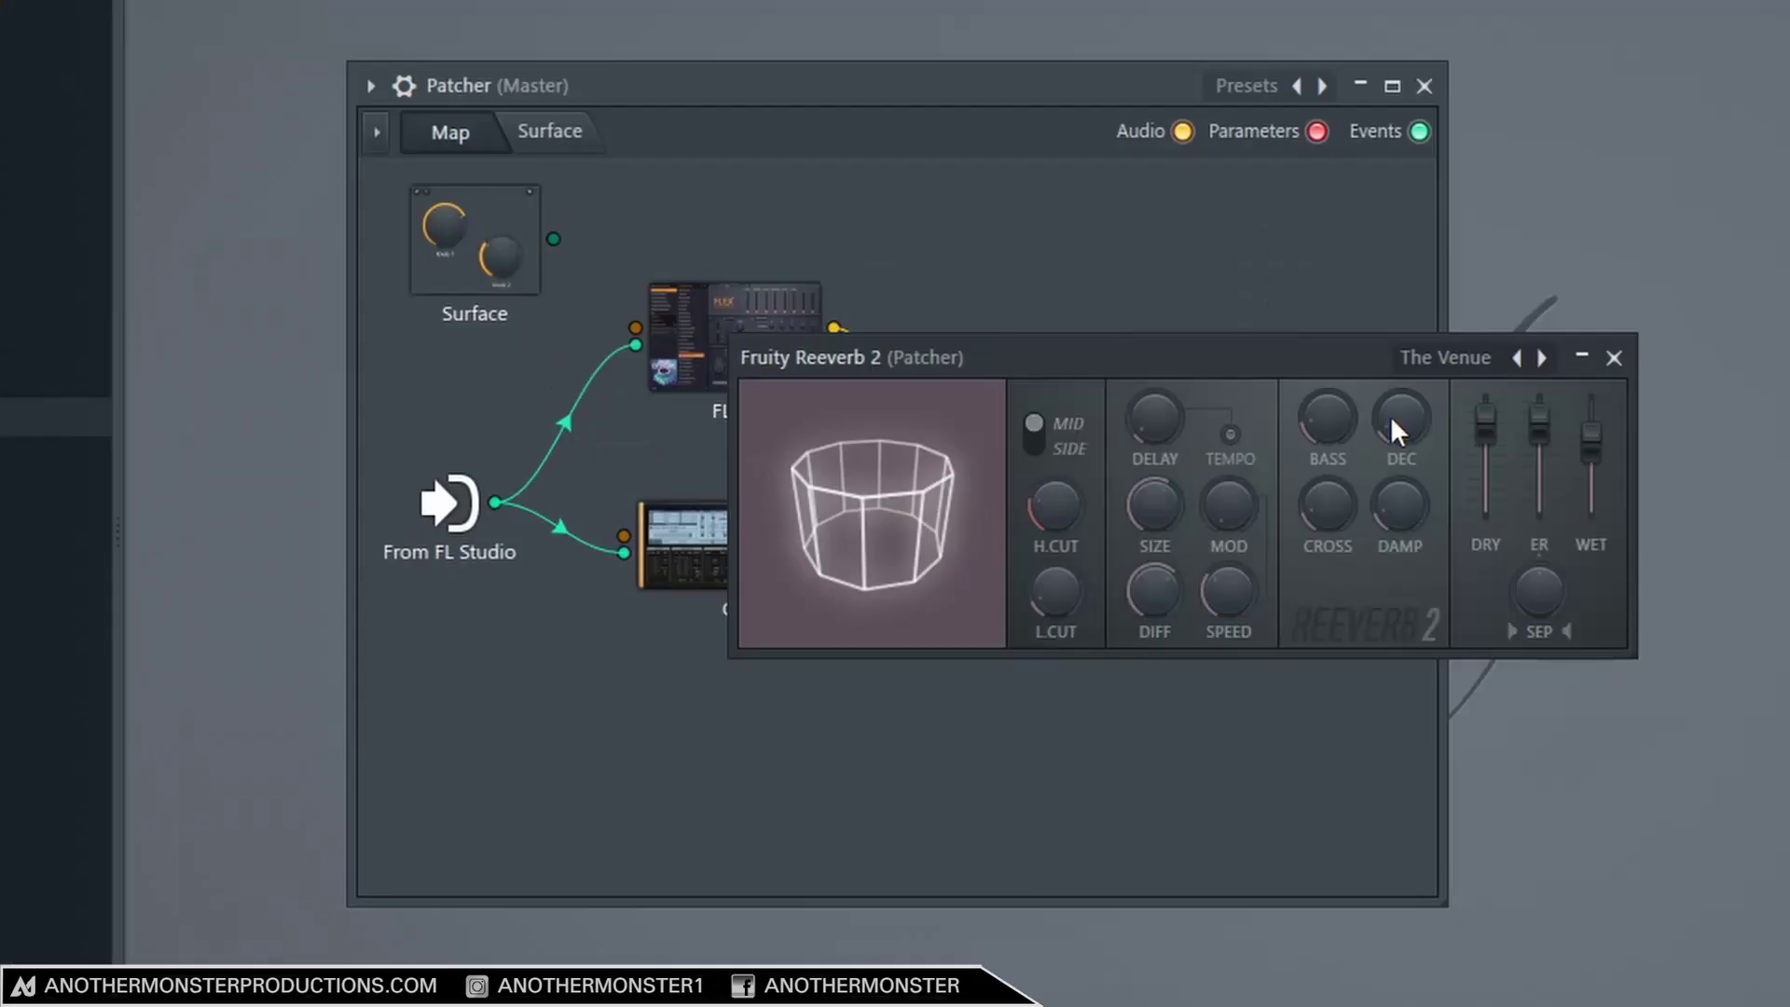
drag(1398, 416, 1398, 401)
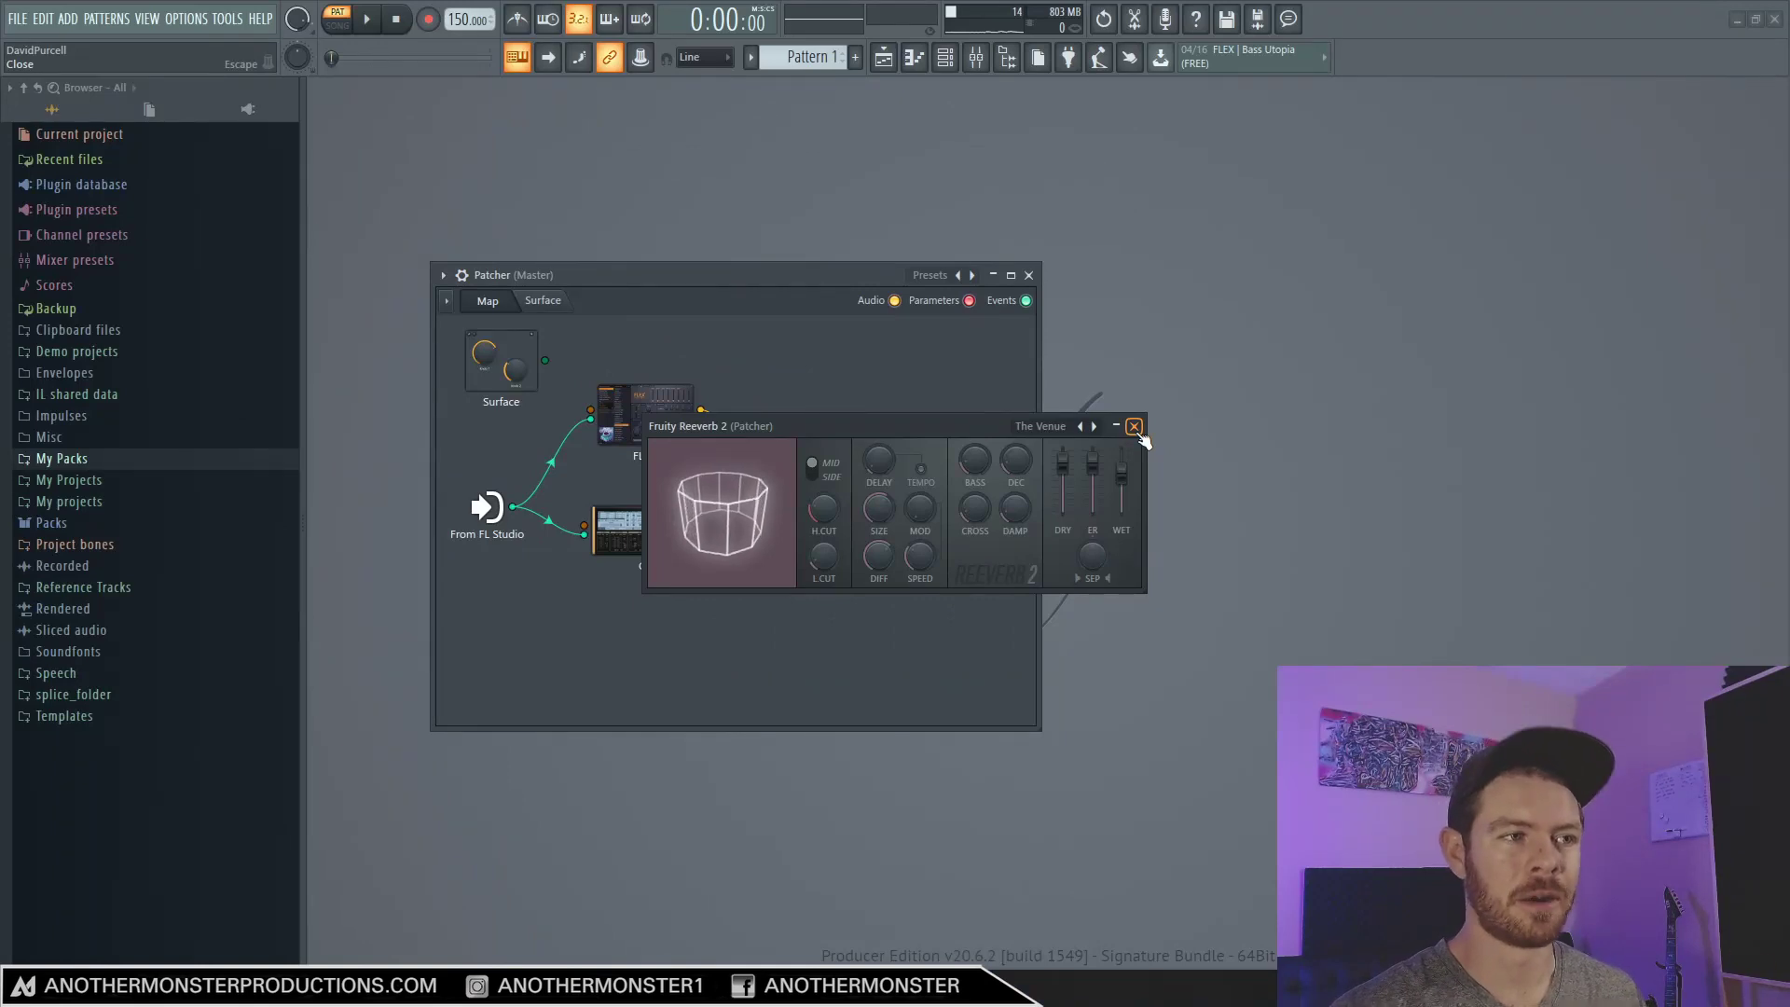
click(1133, 426)
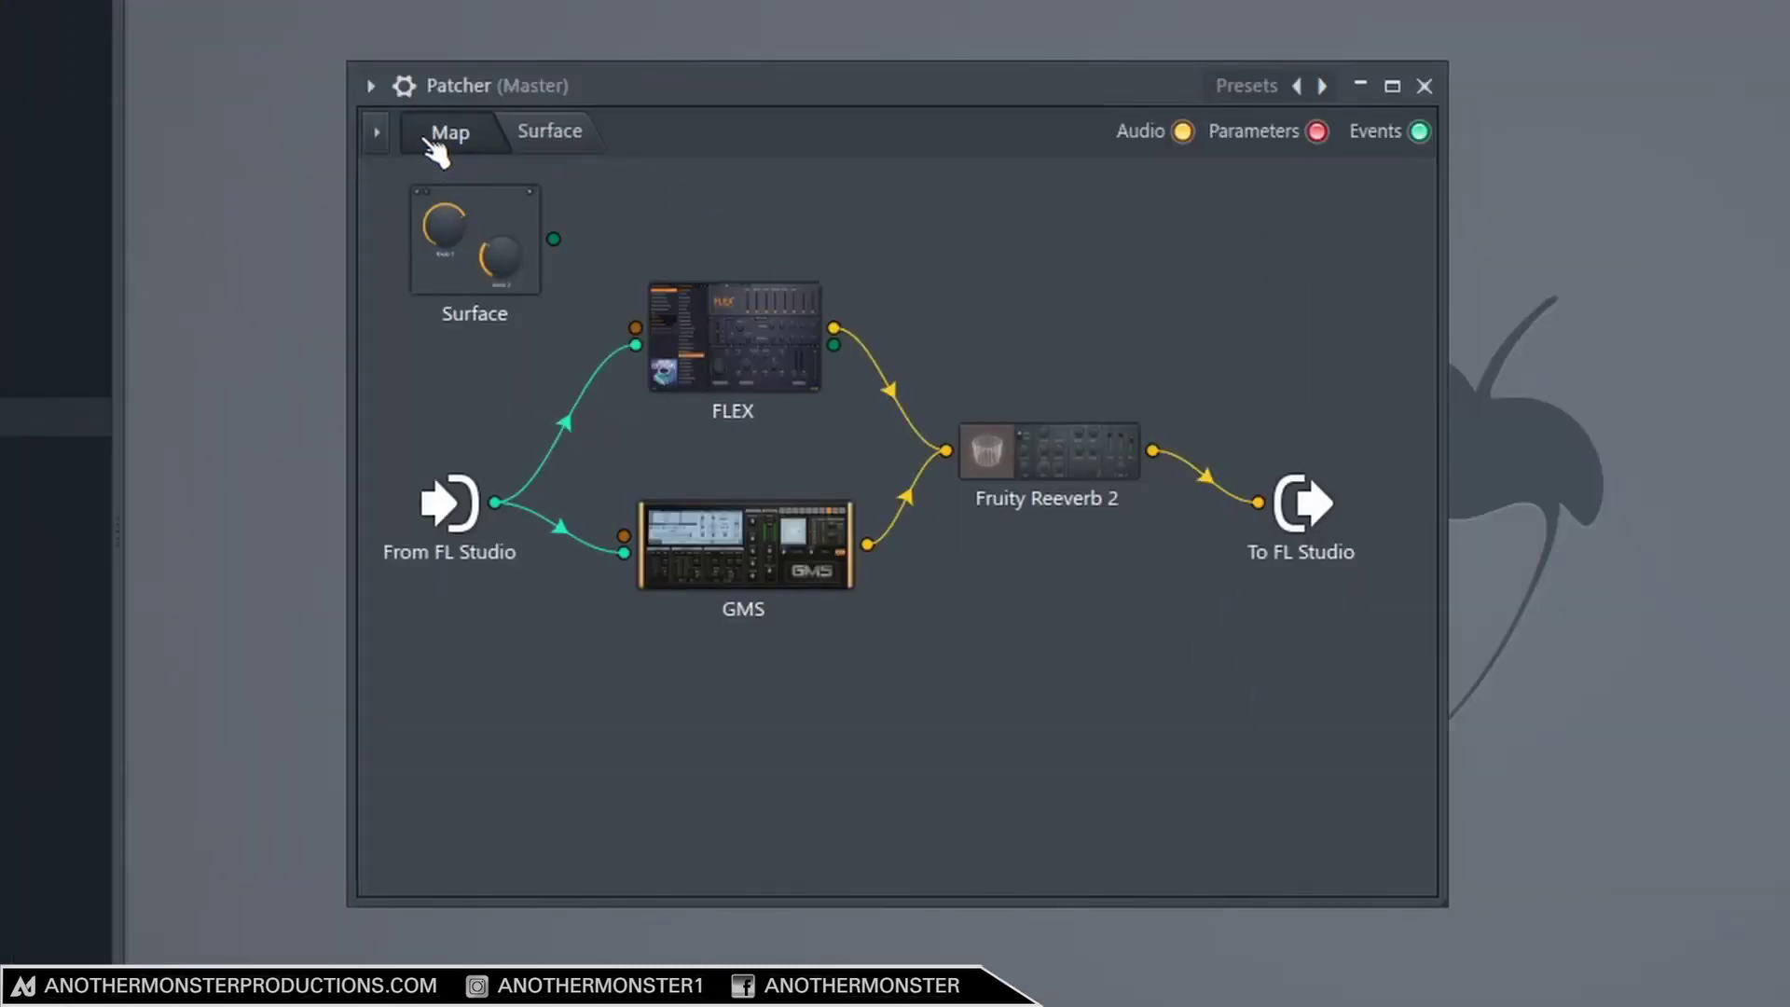
On the Patcher Surface page, show the knob styles under Add control > Knob.
click(569, 142)
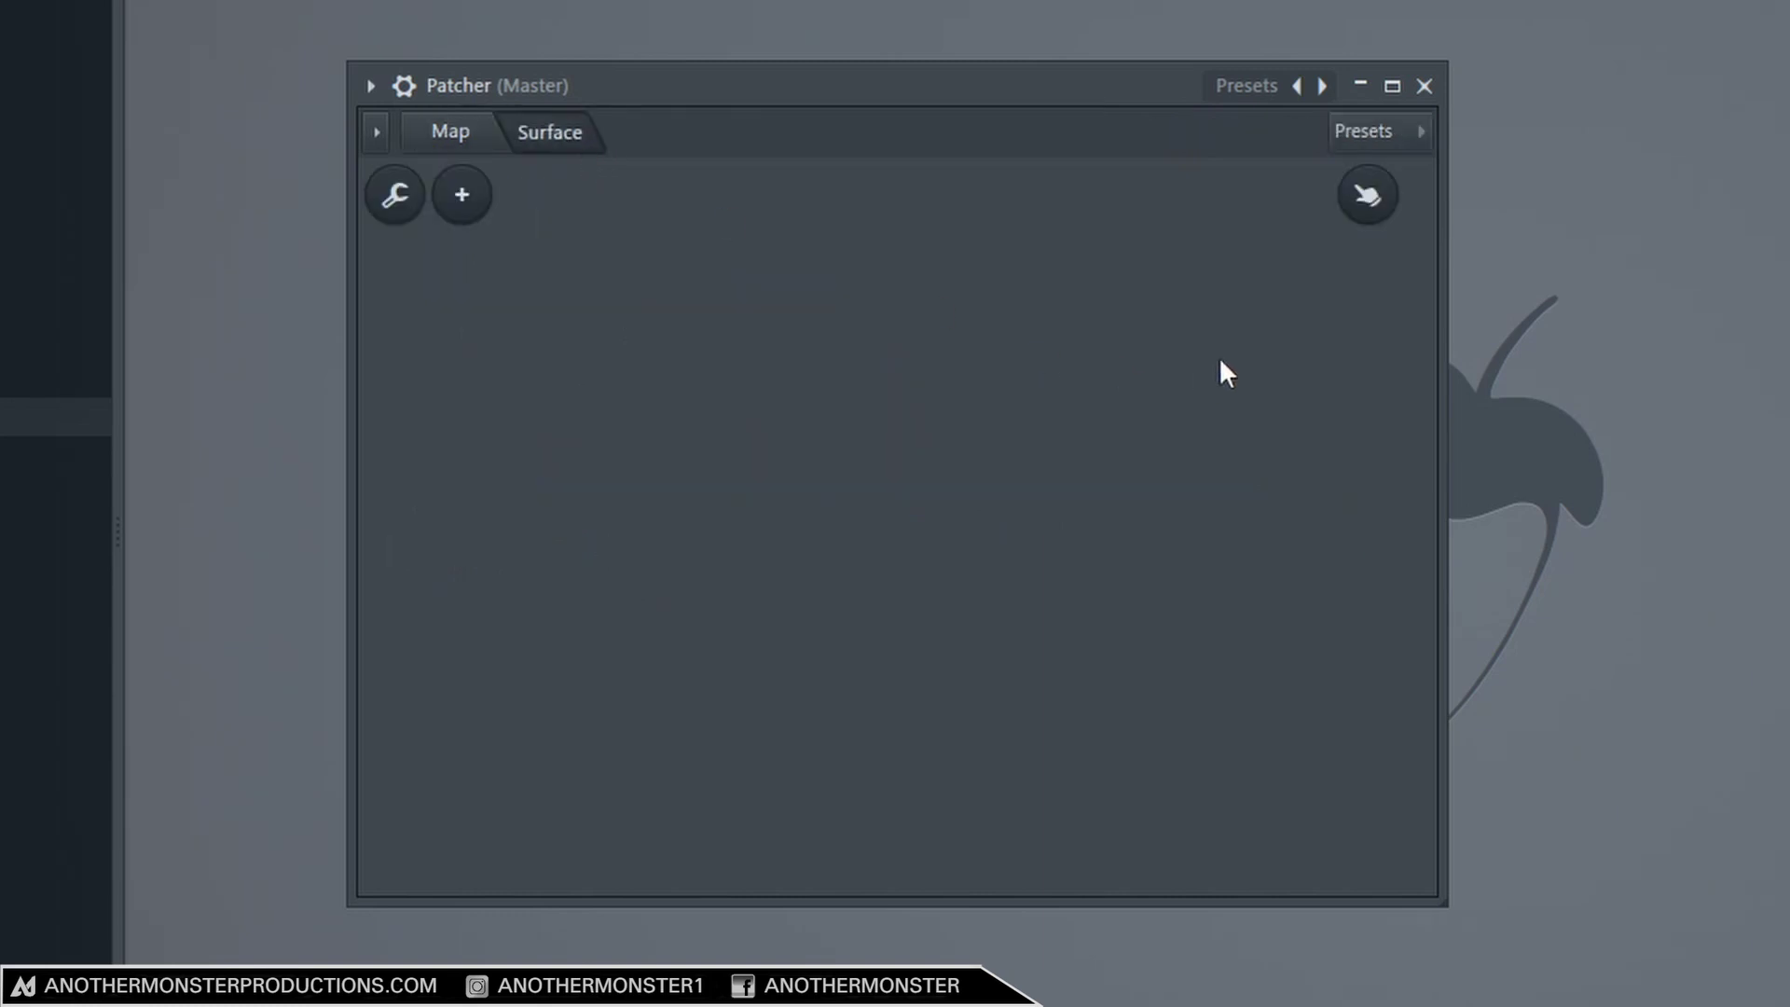
click(462, 195)
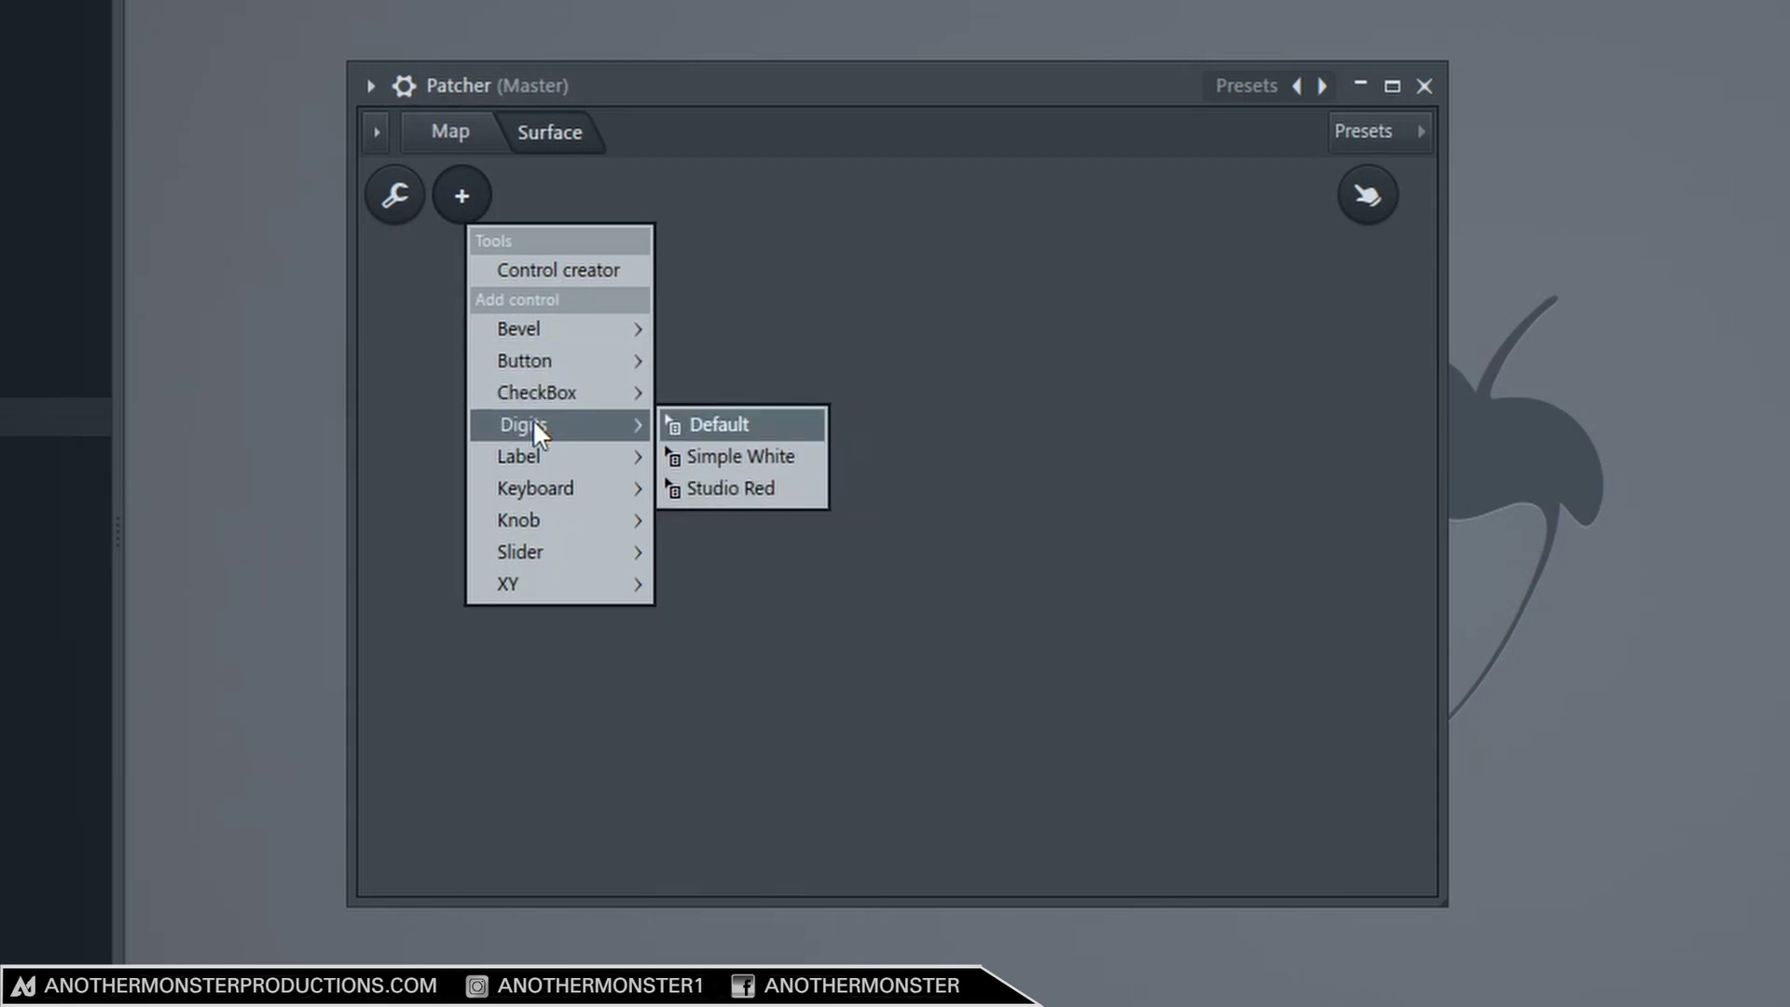
mouse_move(541, 520)
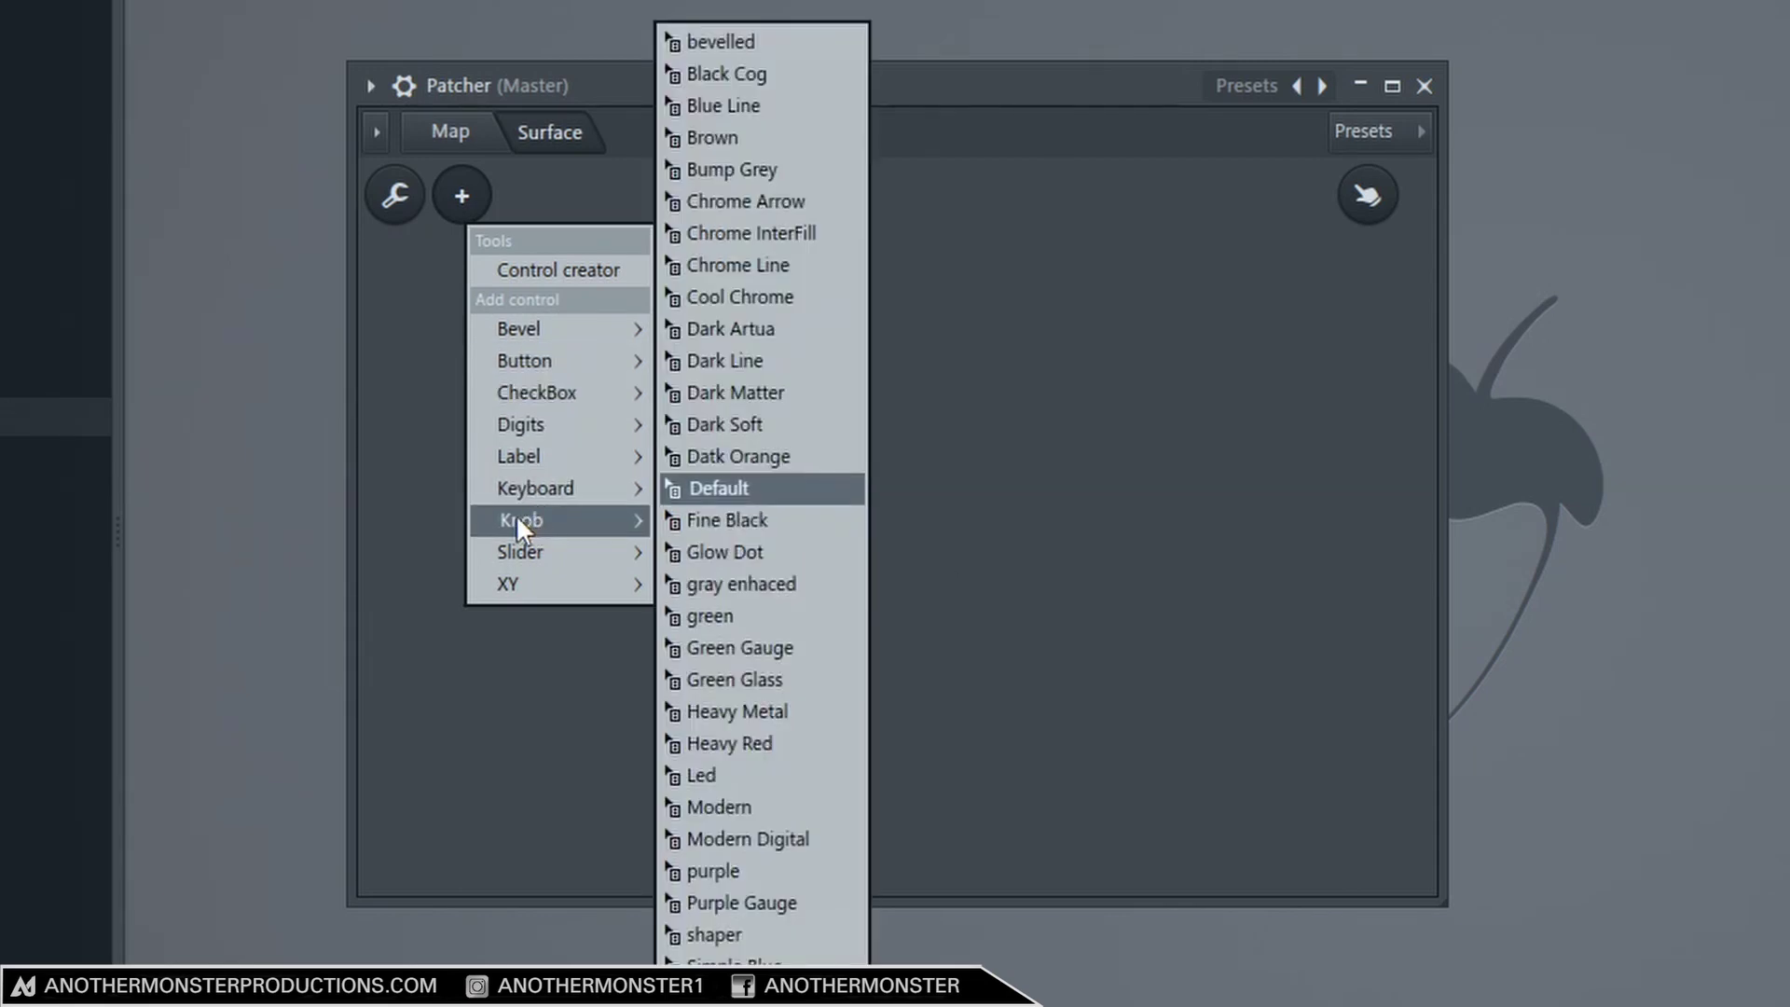
Add a Green Glass knob, enlarged and moved toward the surface centre.
click(718, 681)
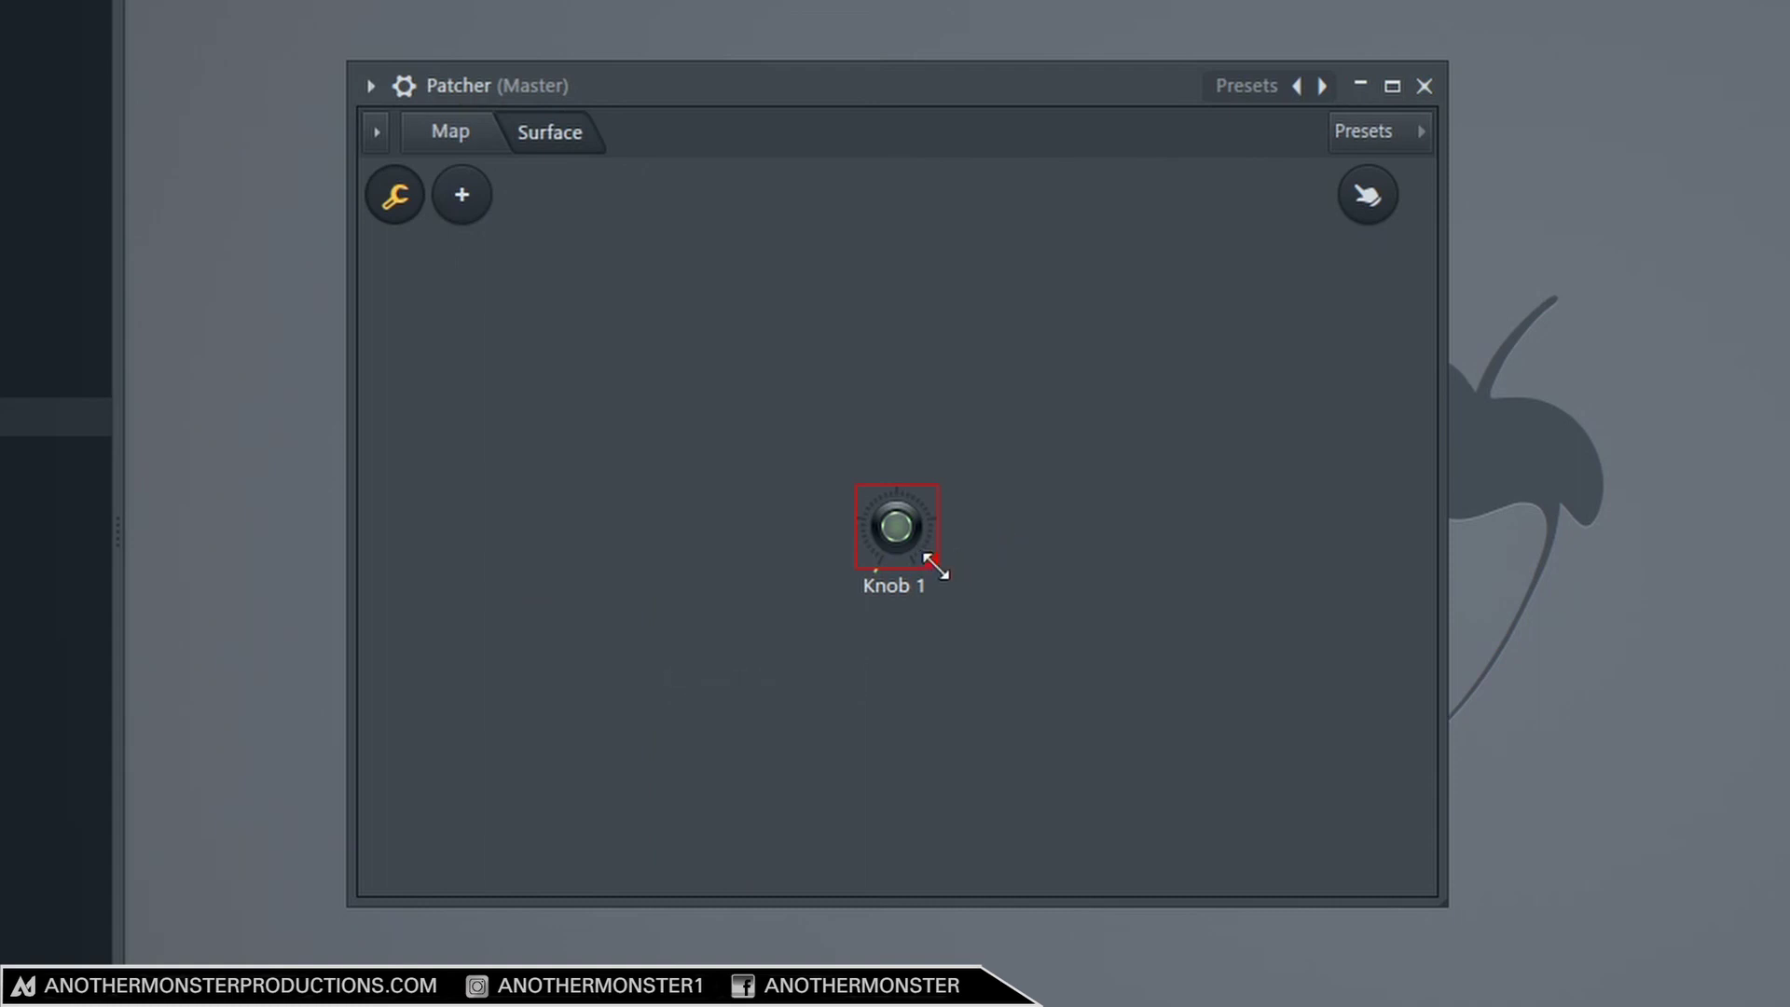
drag(935, 566, 1190, 730)
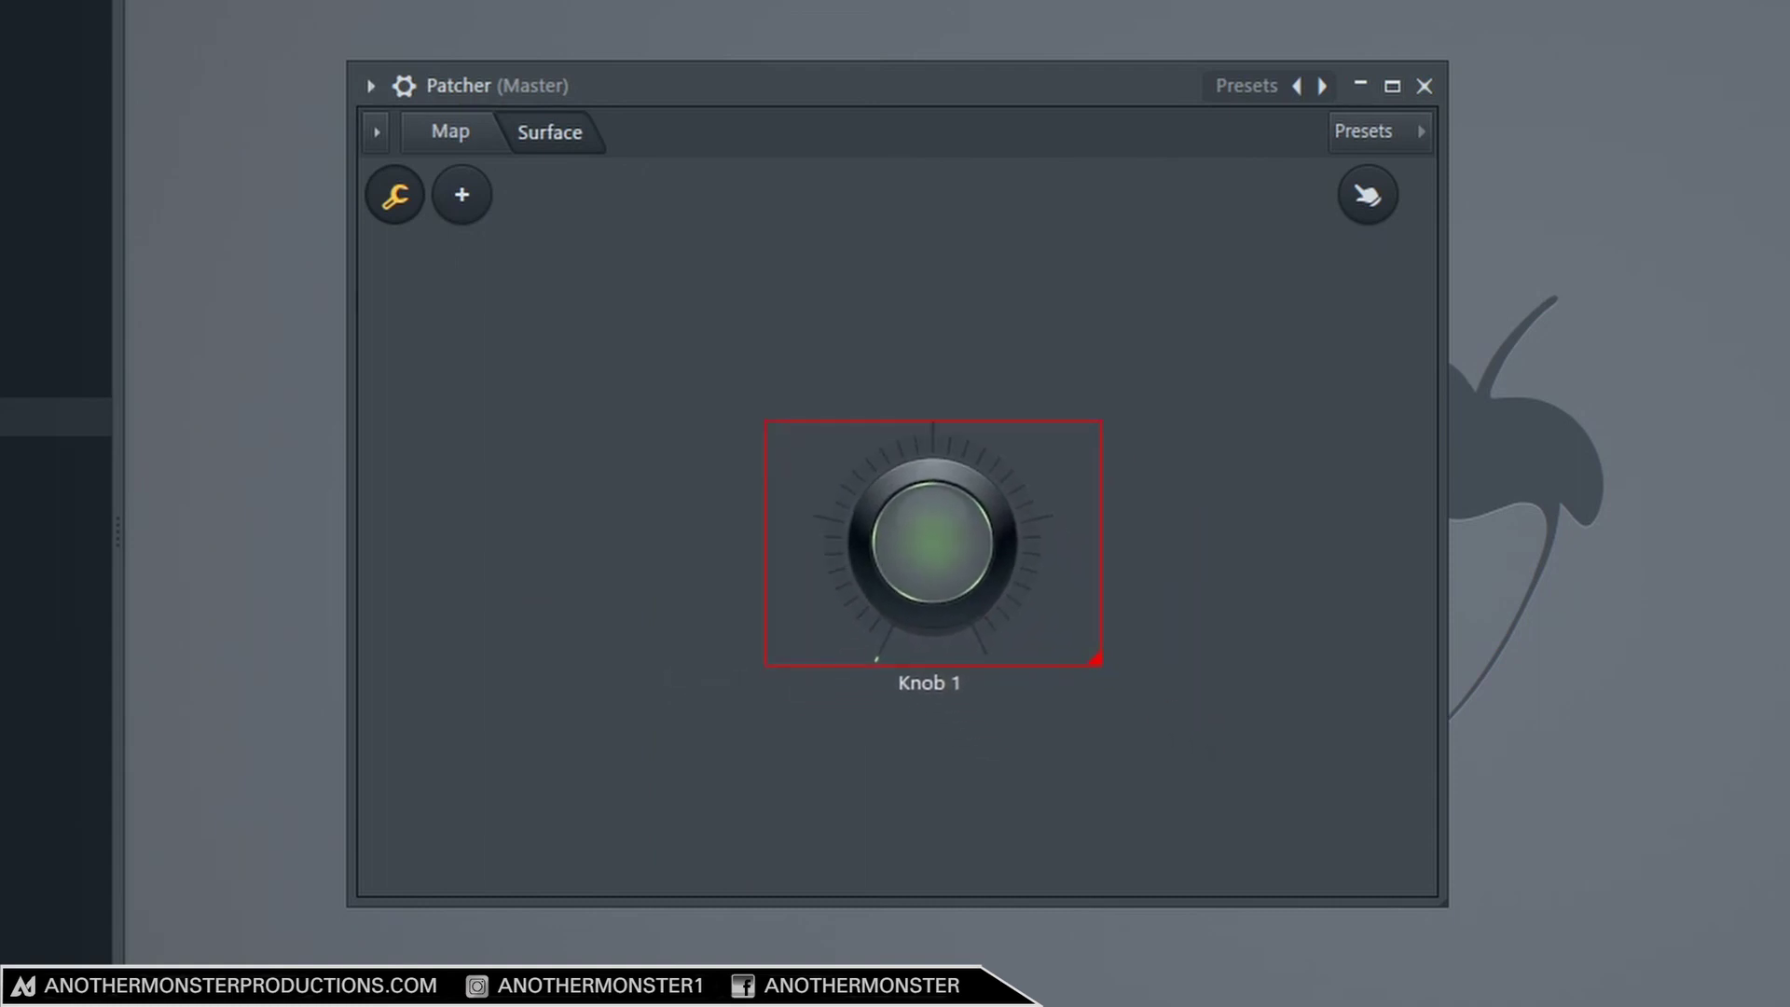
drag(932, 543, 895, 529)
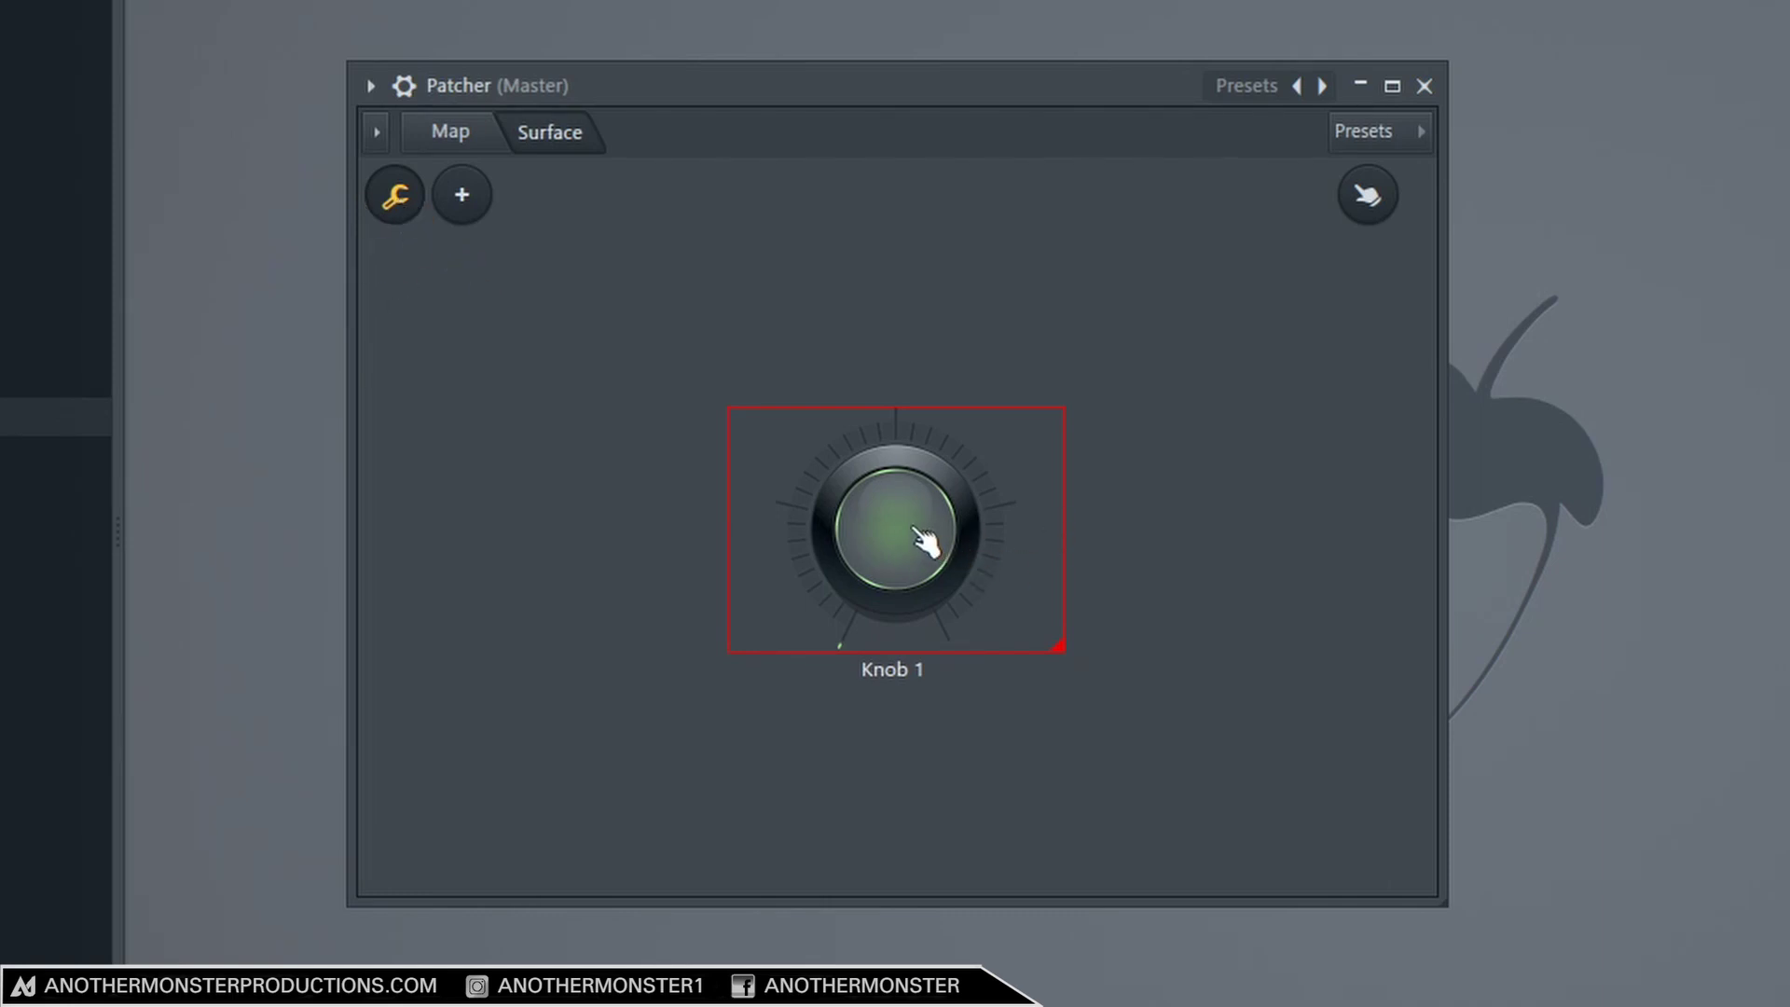
Rename the knob to 'Reverb', then resize, reposition and test-turn it.
right_click(888, 678)
click(987, 695)
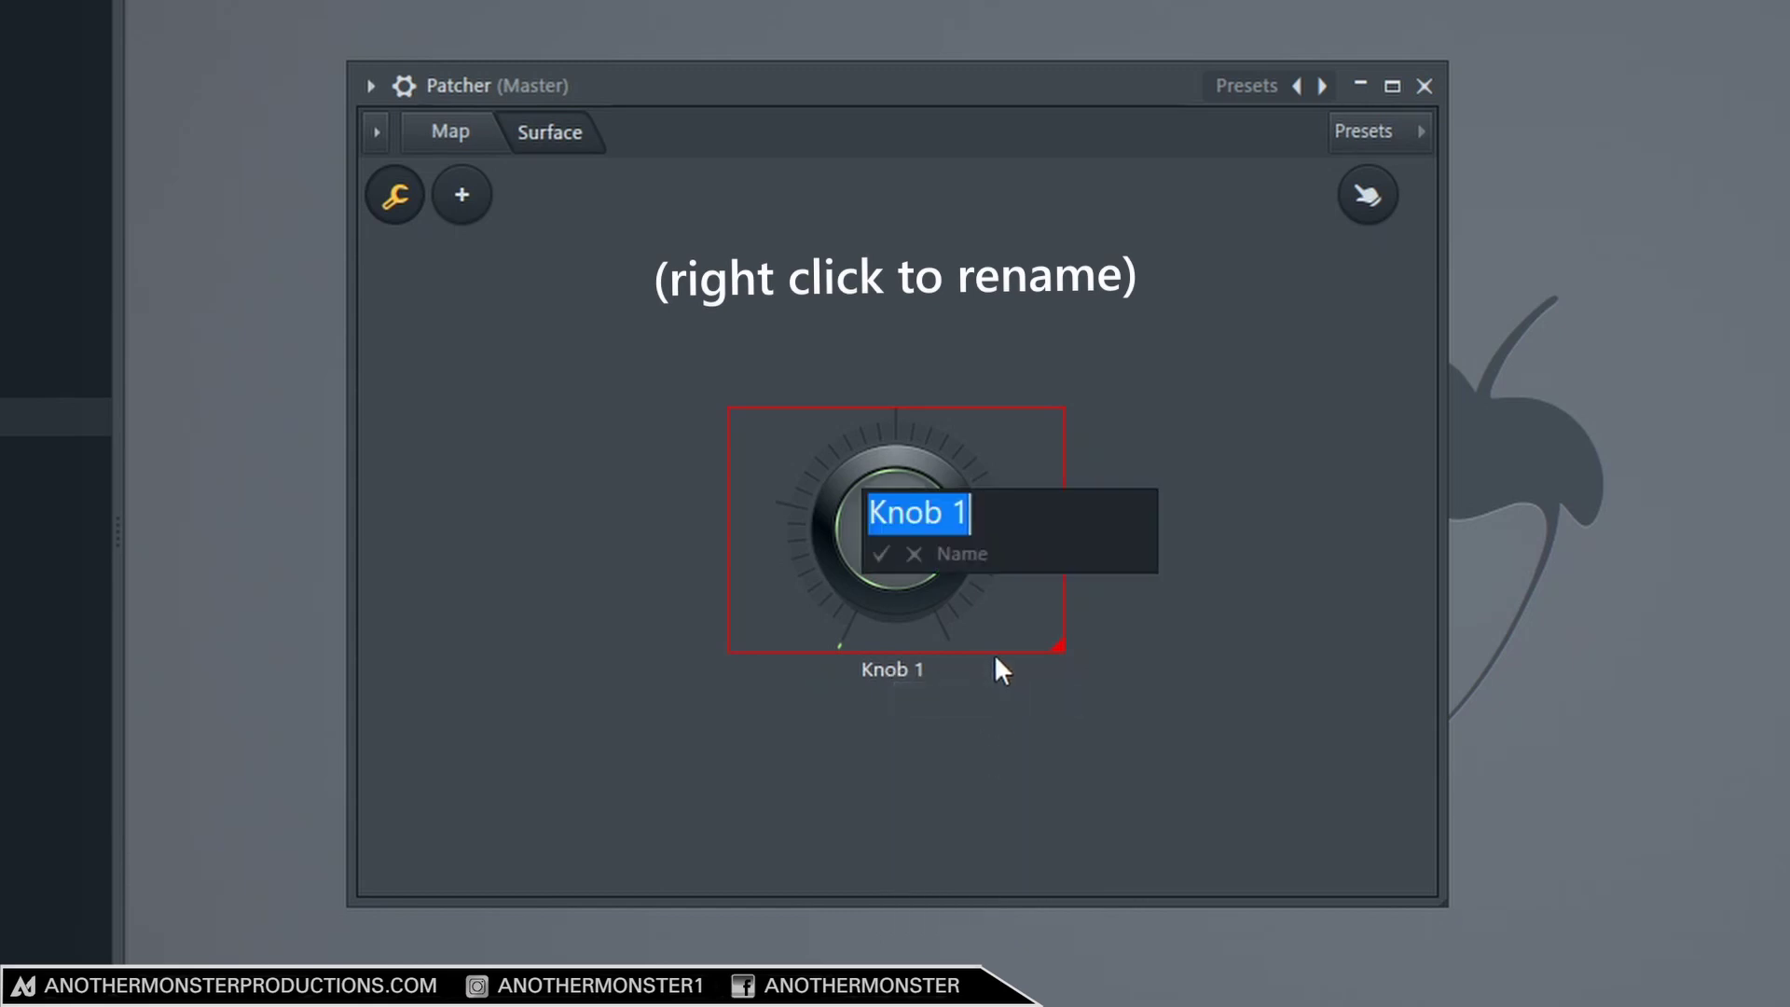
text(Reverb)
key(Return)
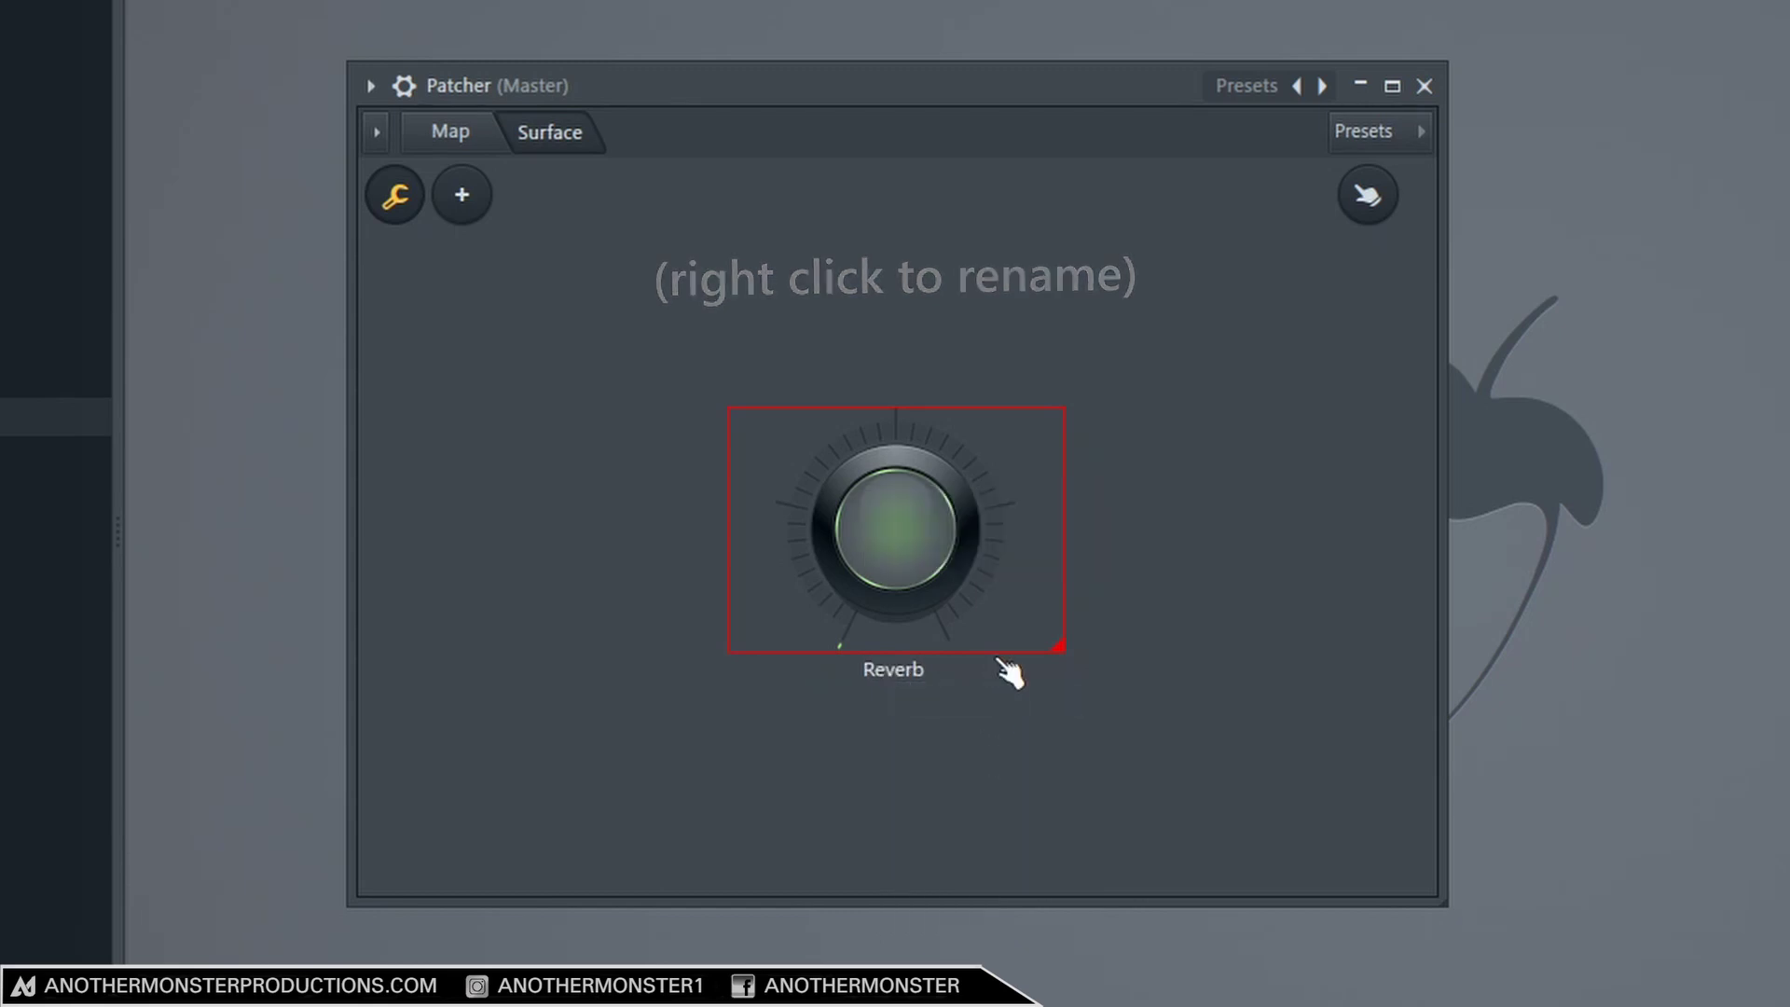
drag(1060, 649, 1087, 681)
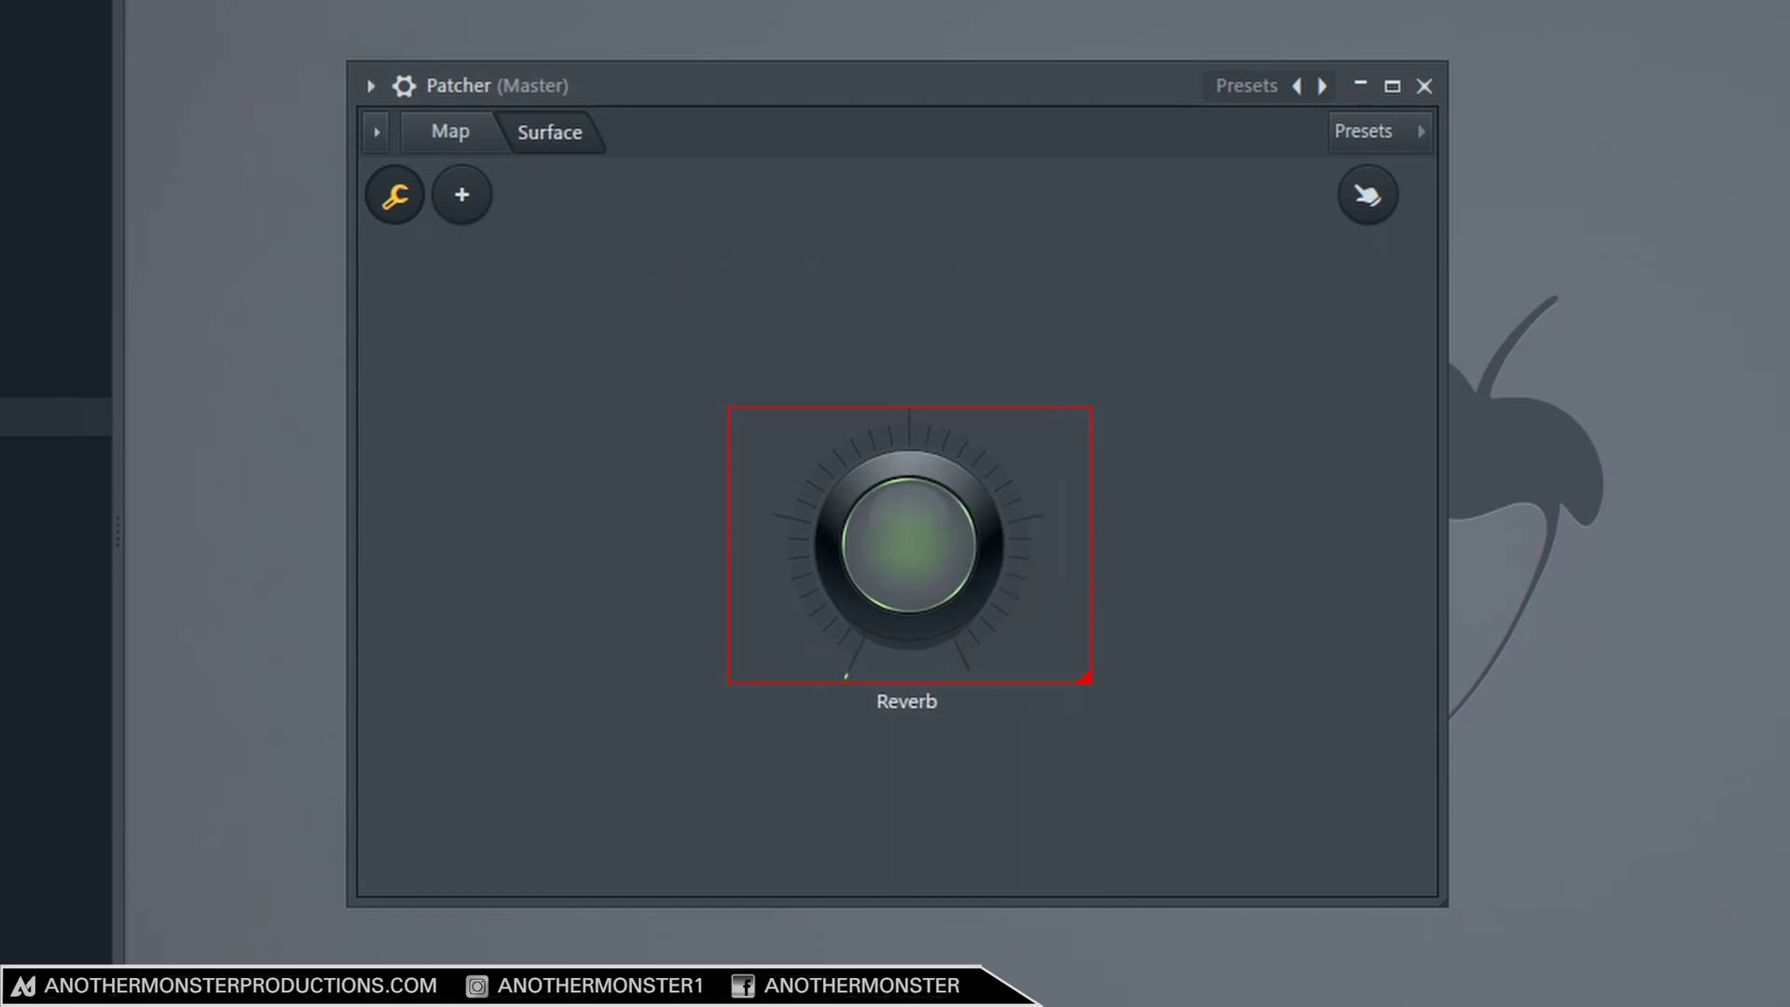
drag(960, 597, 951, 641)
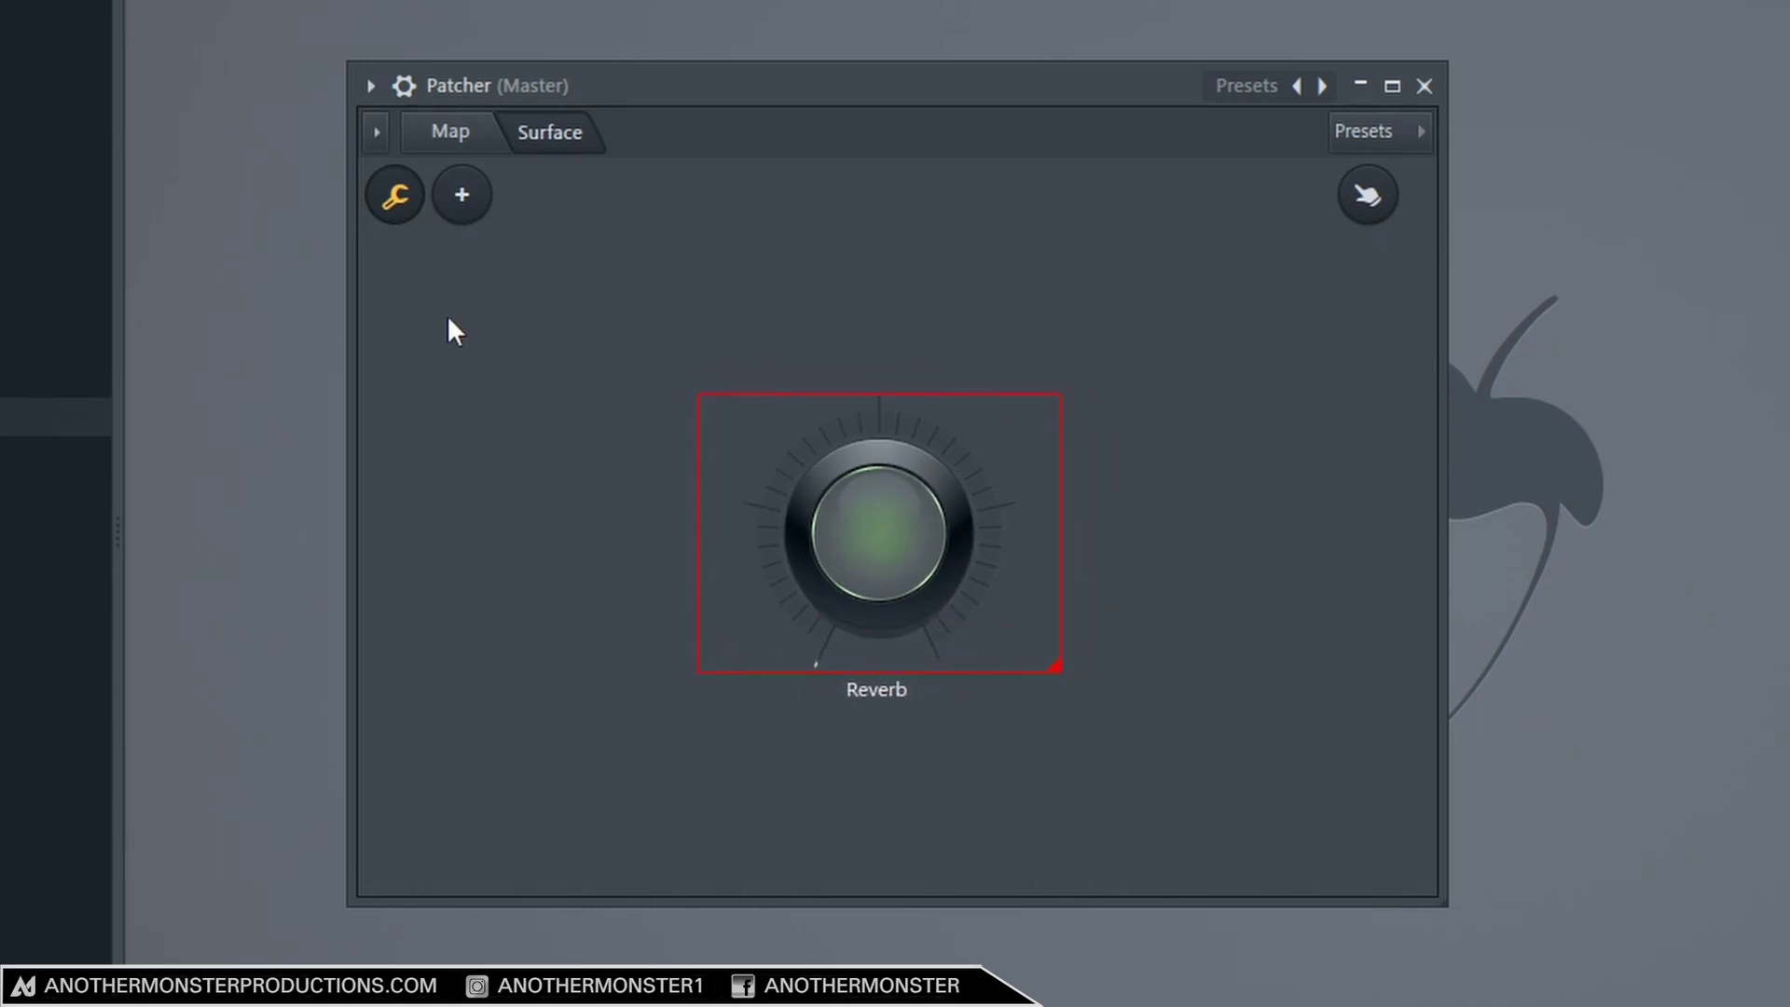
mouse_move(895, 571)
mouse_down()
mouse_move(895, 532)
mouse_move(895, 571)
mouse_move(895, 554)
mouse_up()
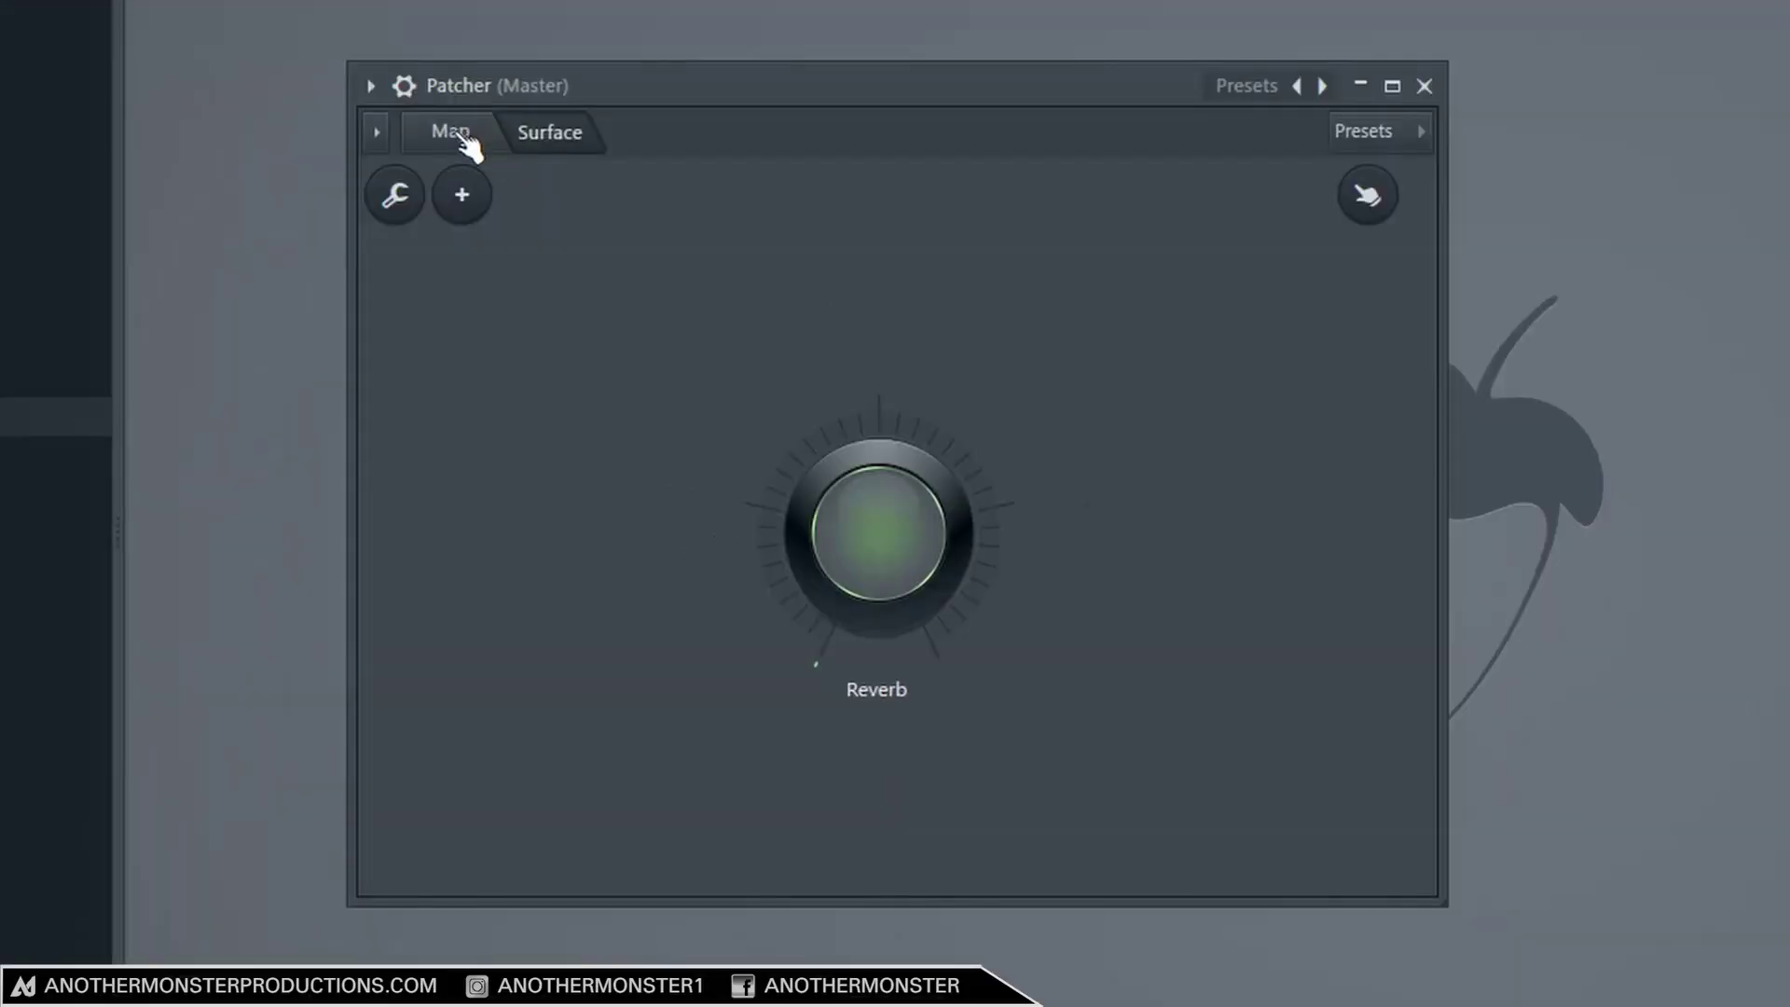
Show the Map page with the Surface, FLEX, GMS and Fruity Reeverb 2 routing.
click(460, 137)
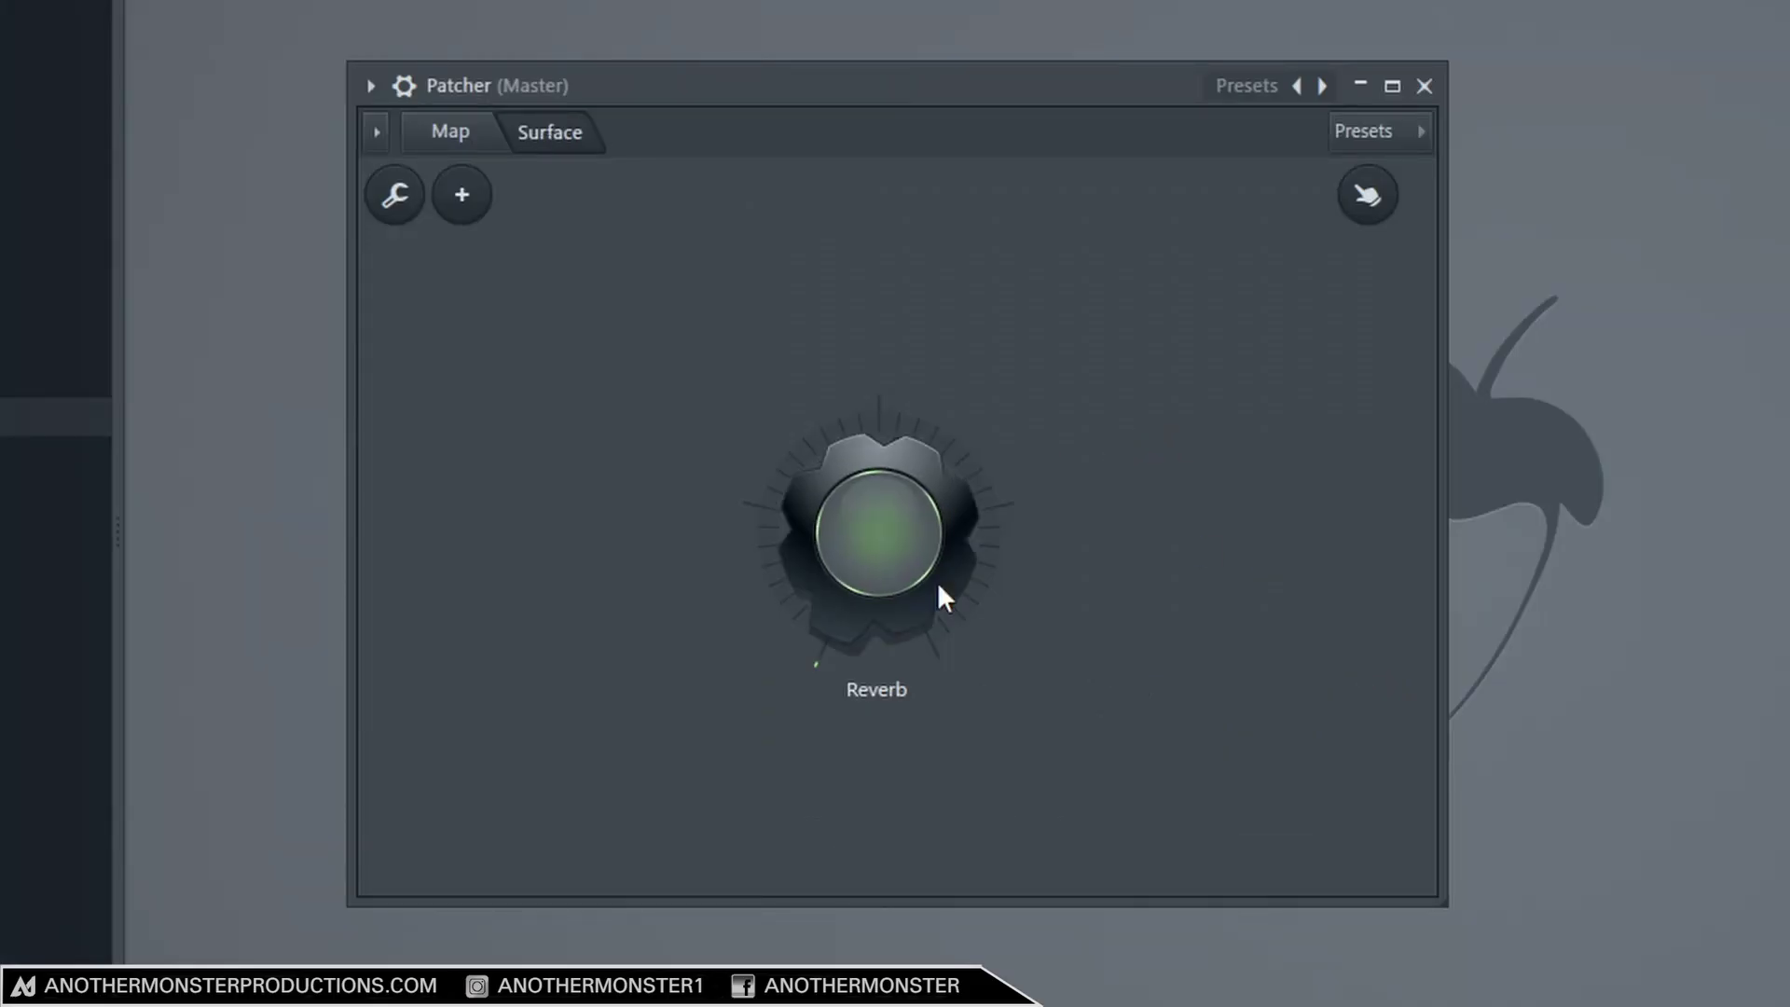
drag(937, 580, 1037, 432)
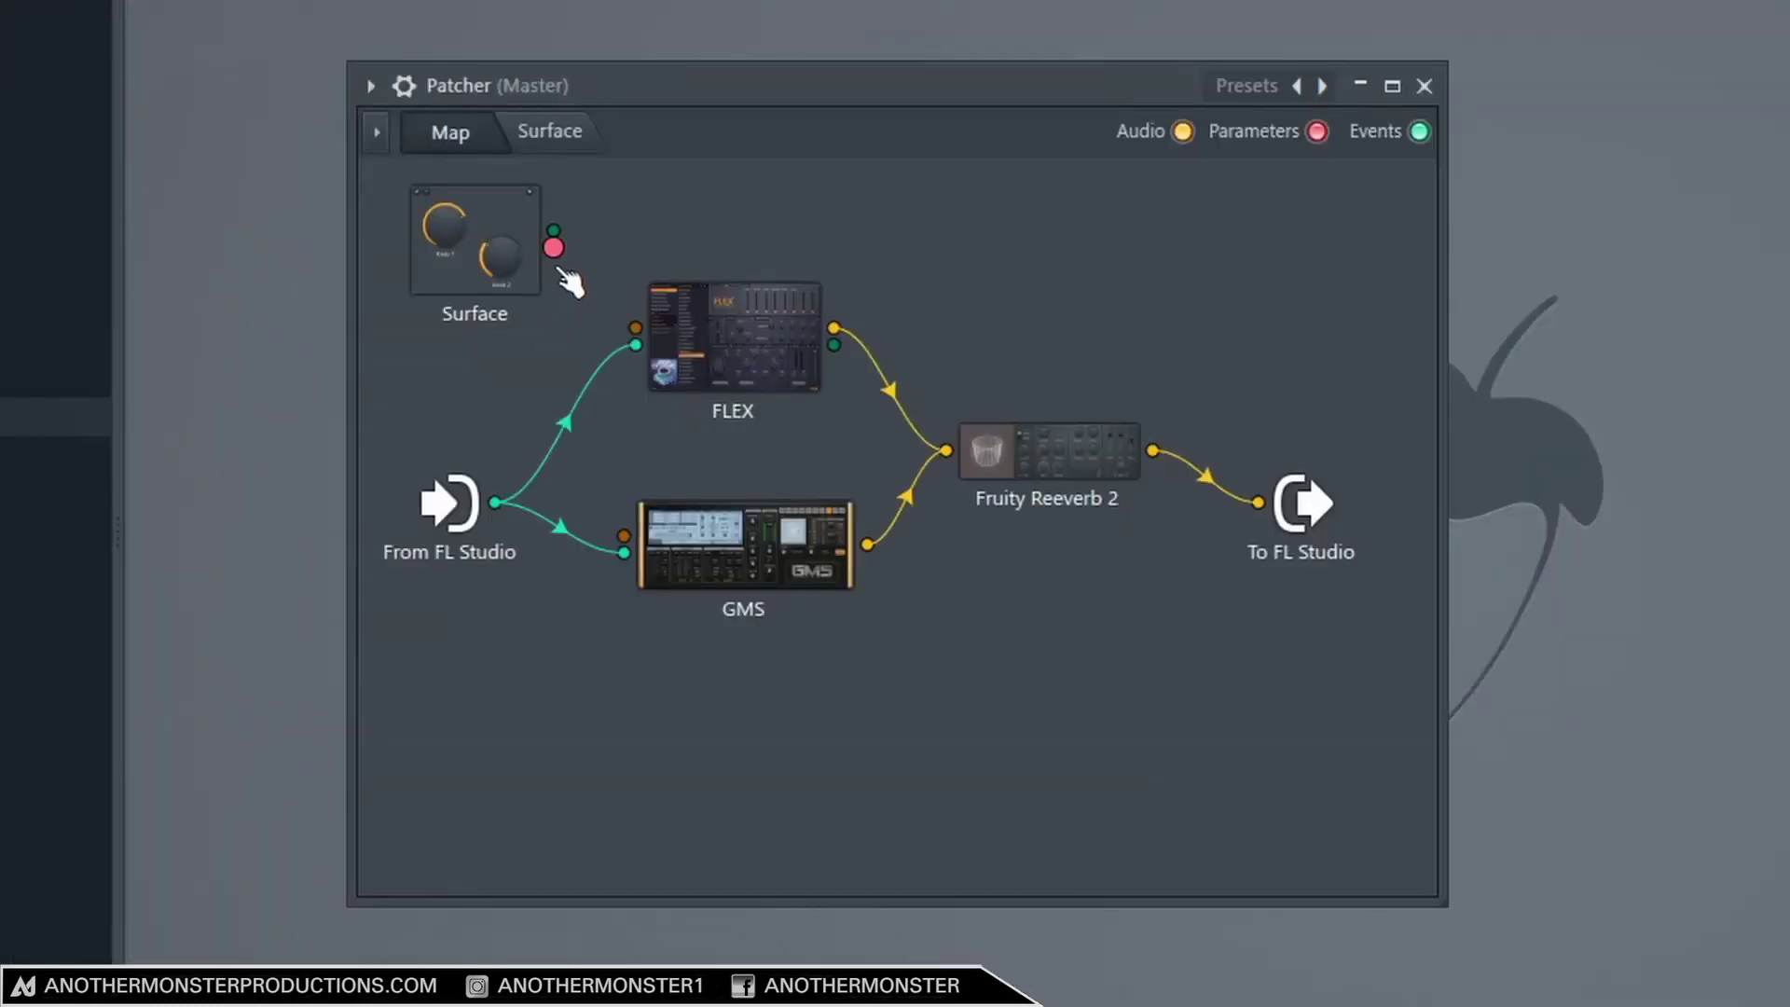
Link the Surface's Reverb knob to Fruity Reeverb 2's '13. Wet level', then return to Surface.
drag(554, 248, 961, 433)
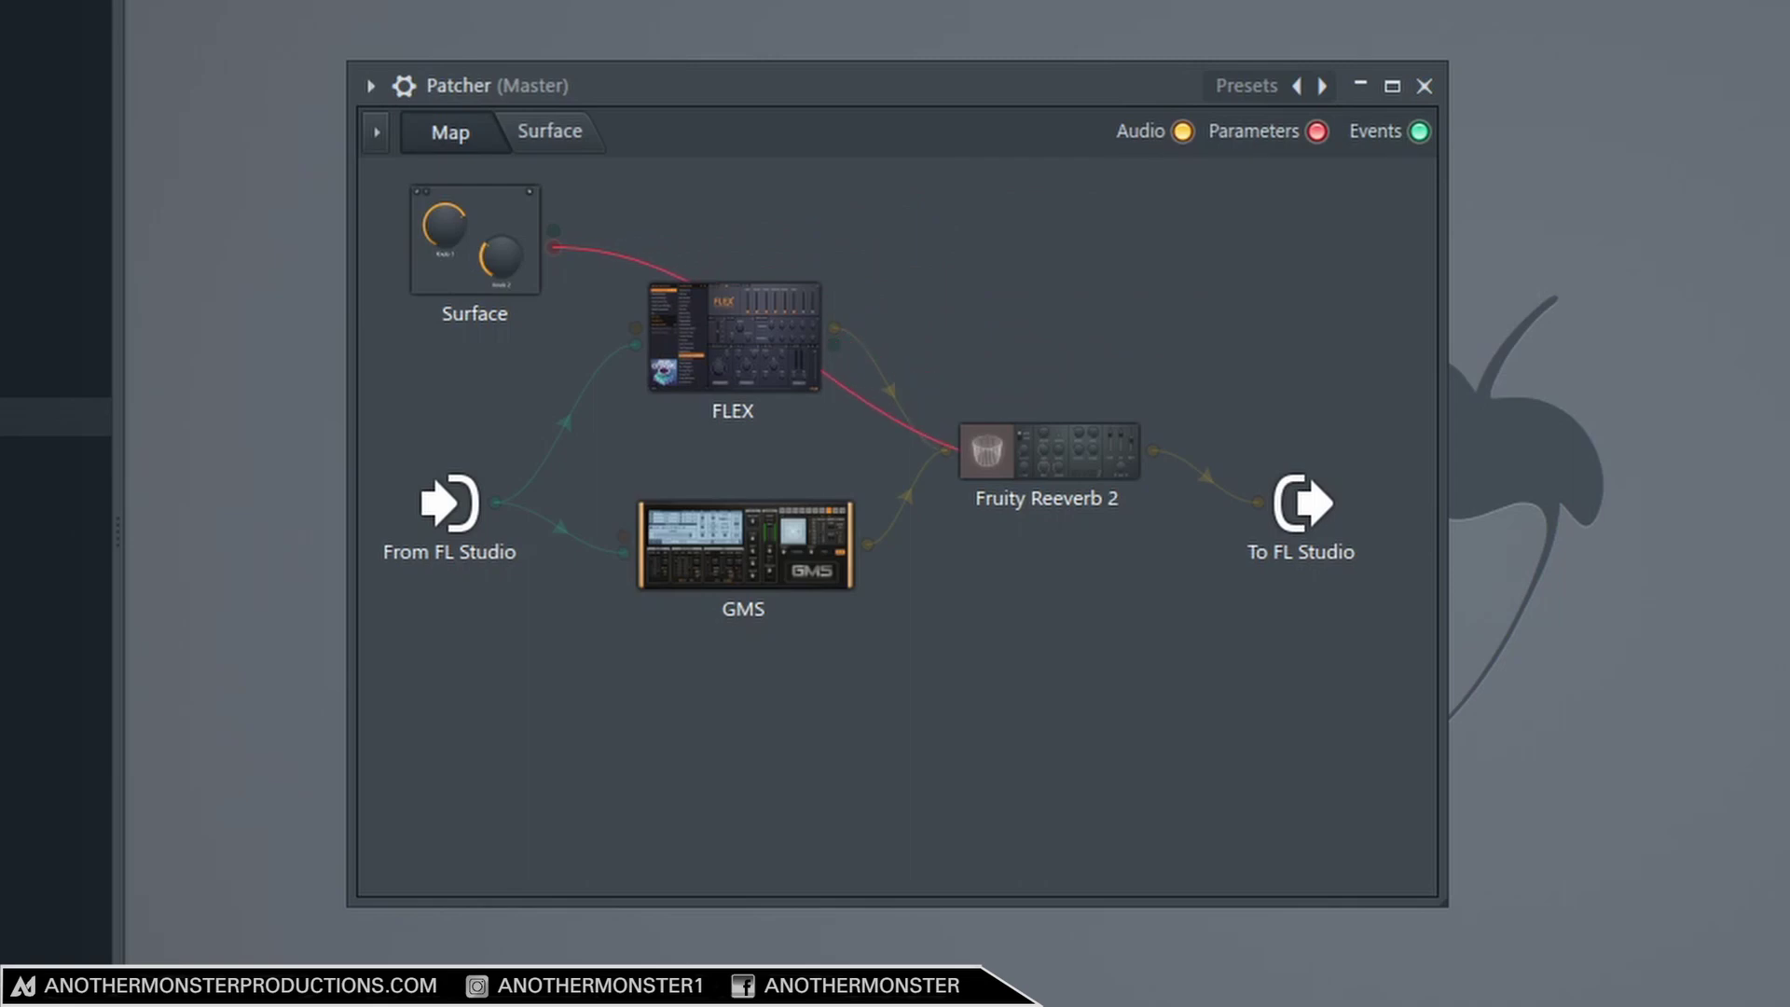
click(1051, 468)
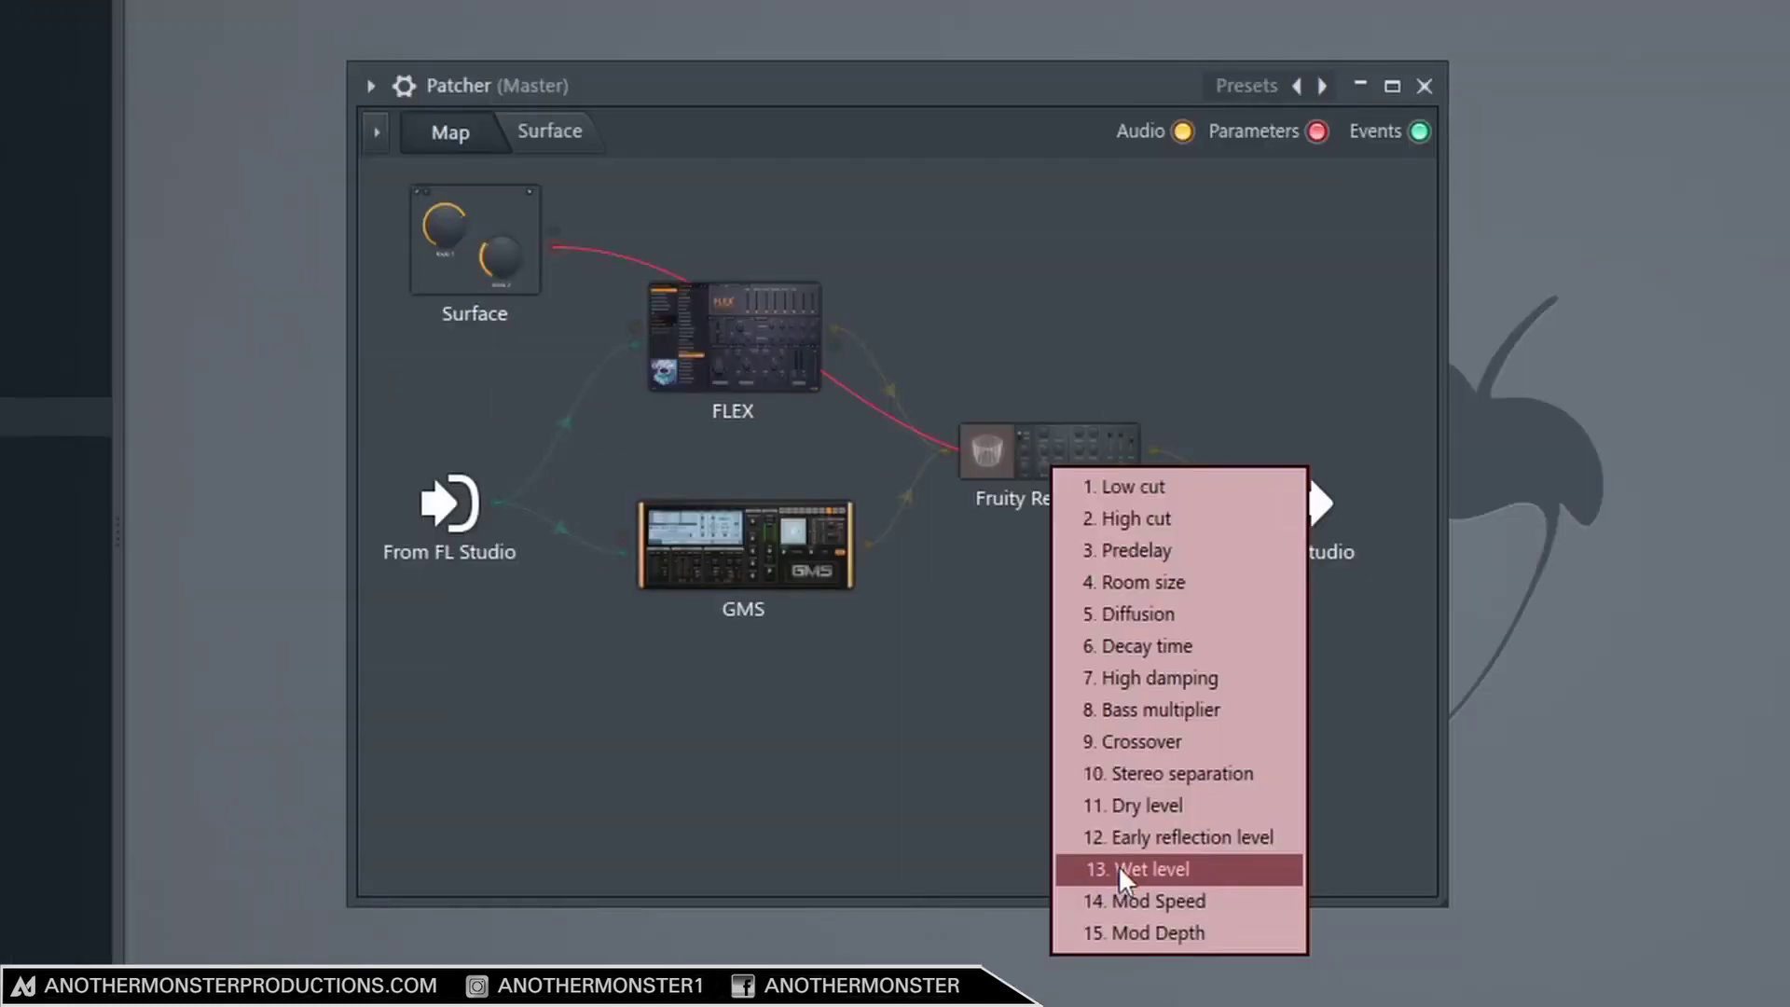
click(1134, 871)
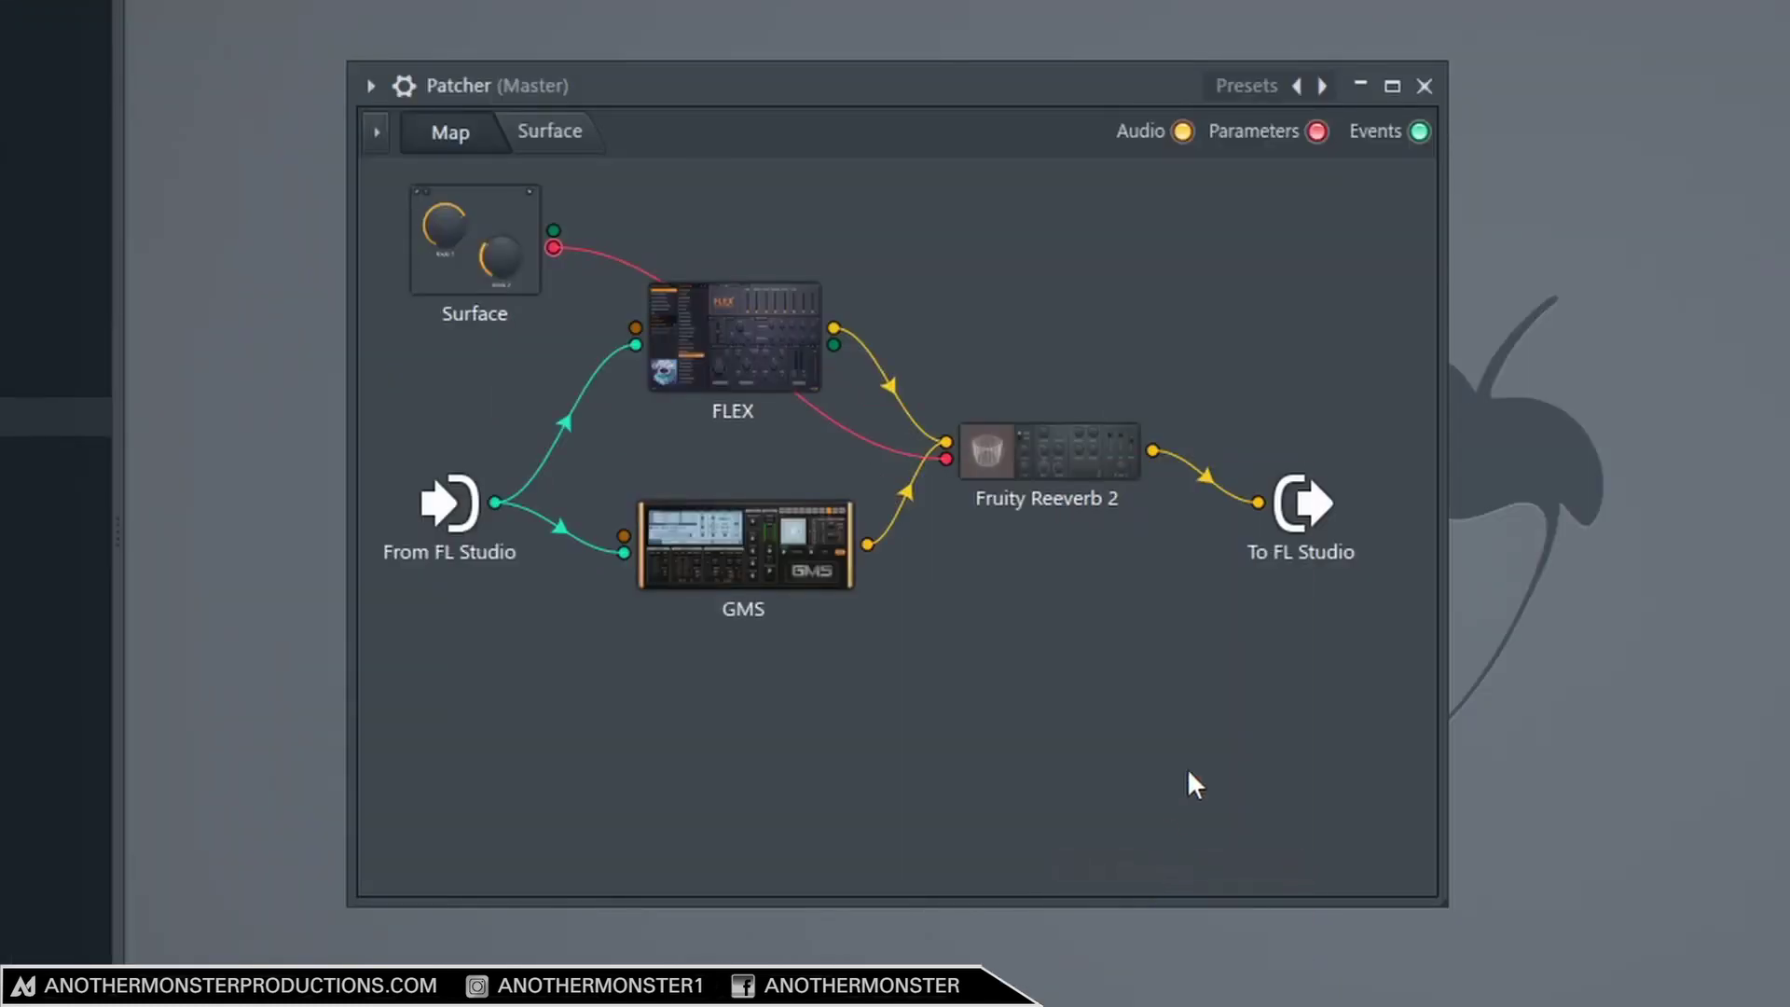
click(552, 135)
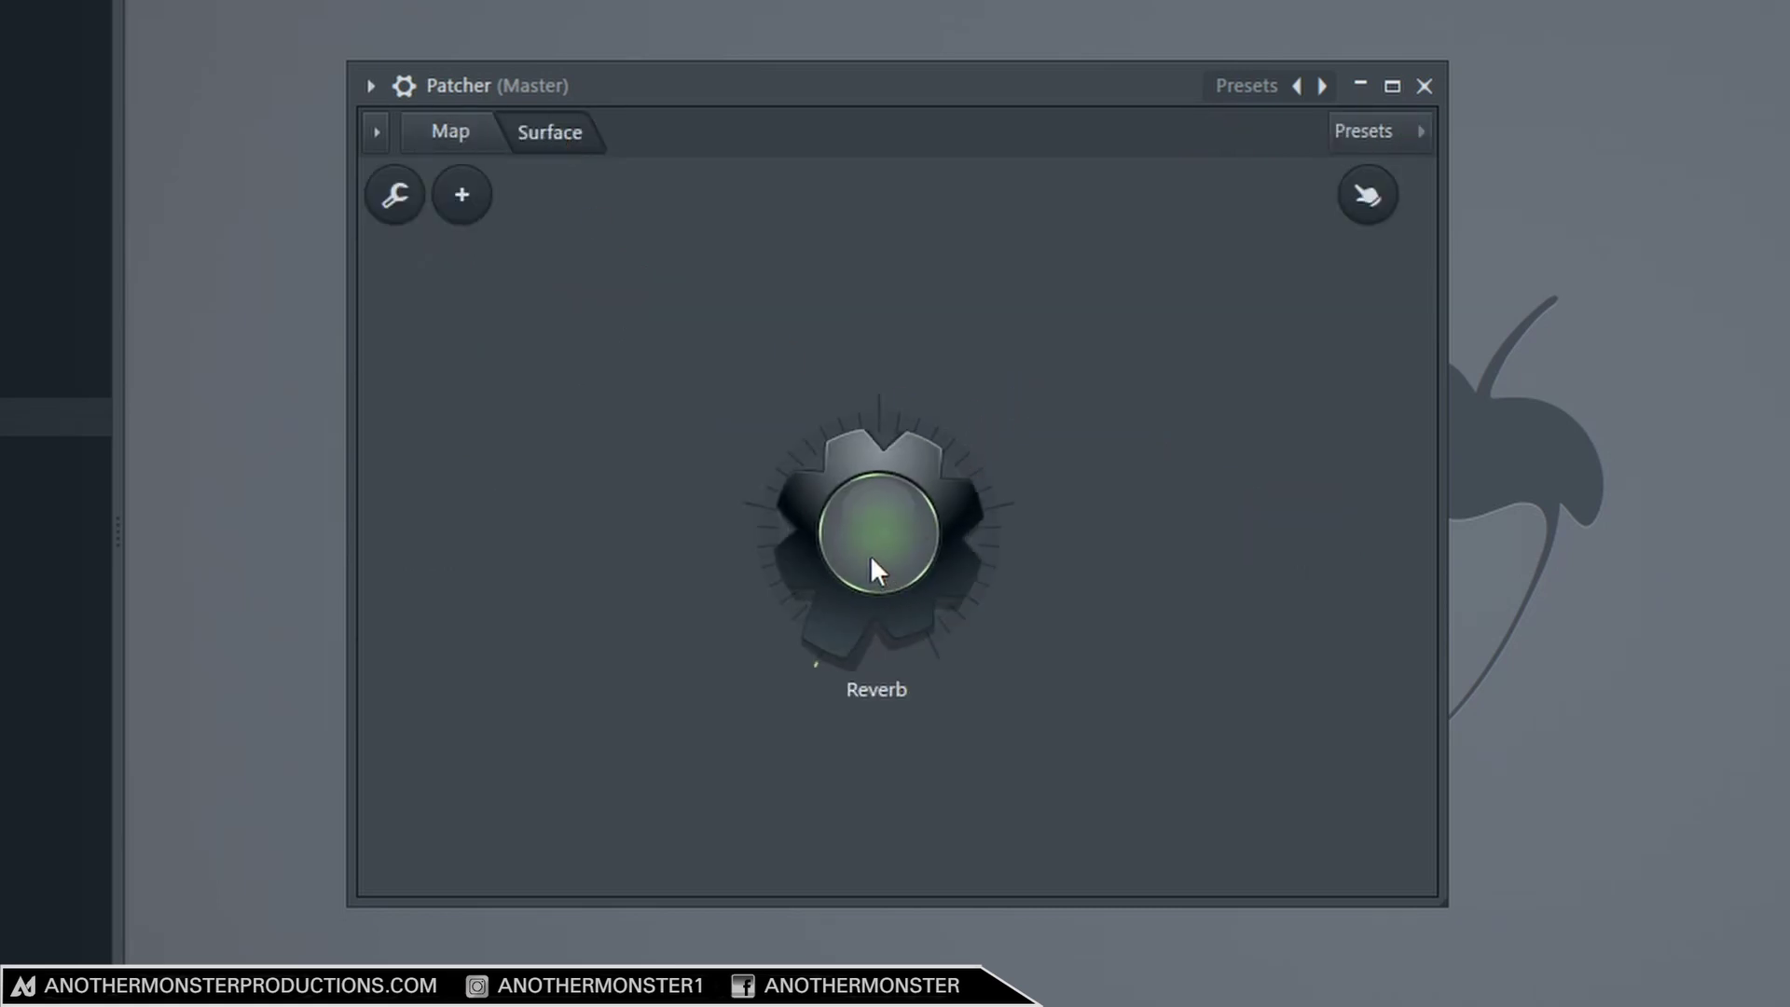
Turn the Reverb knob to test the link, check the Map wiring, and return to Surface.
drag(870, 556, 870, 419)
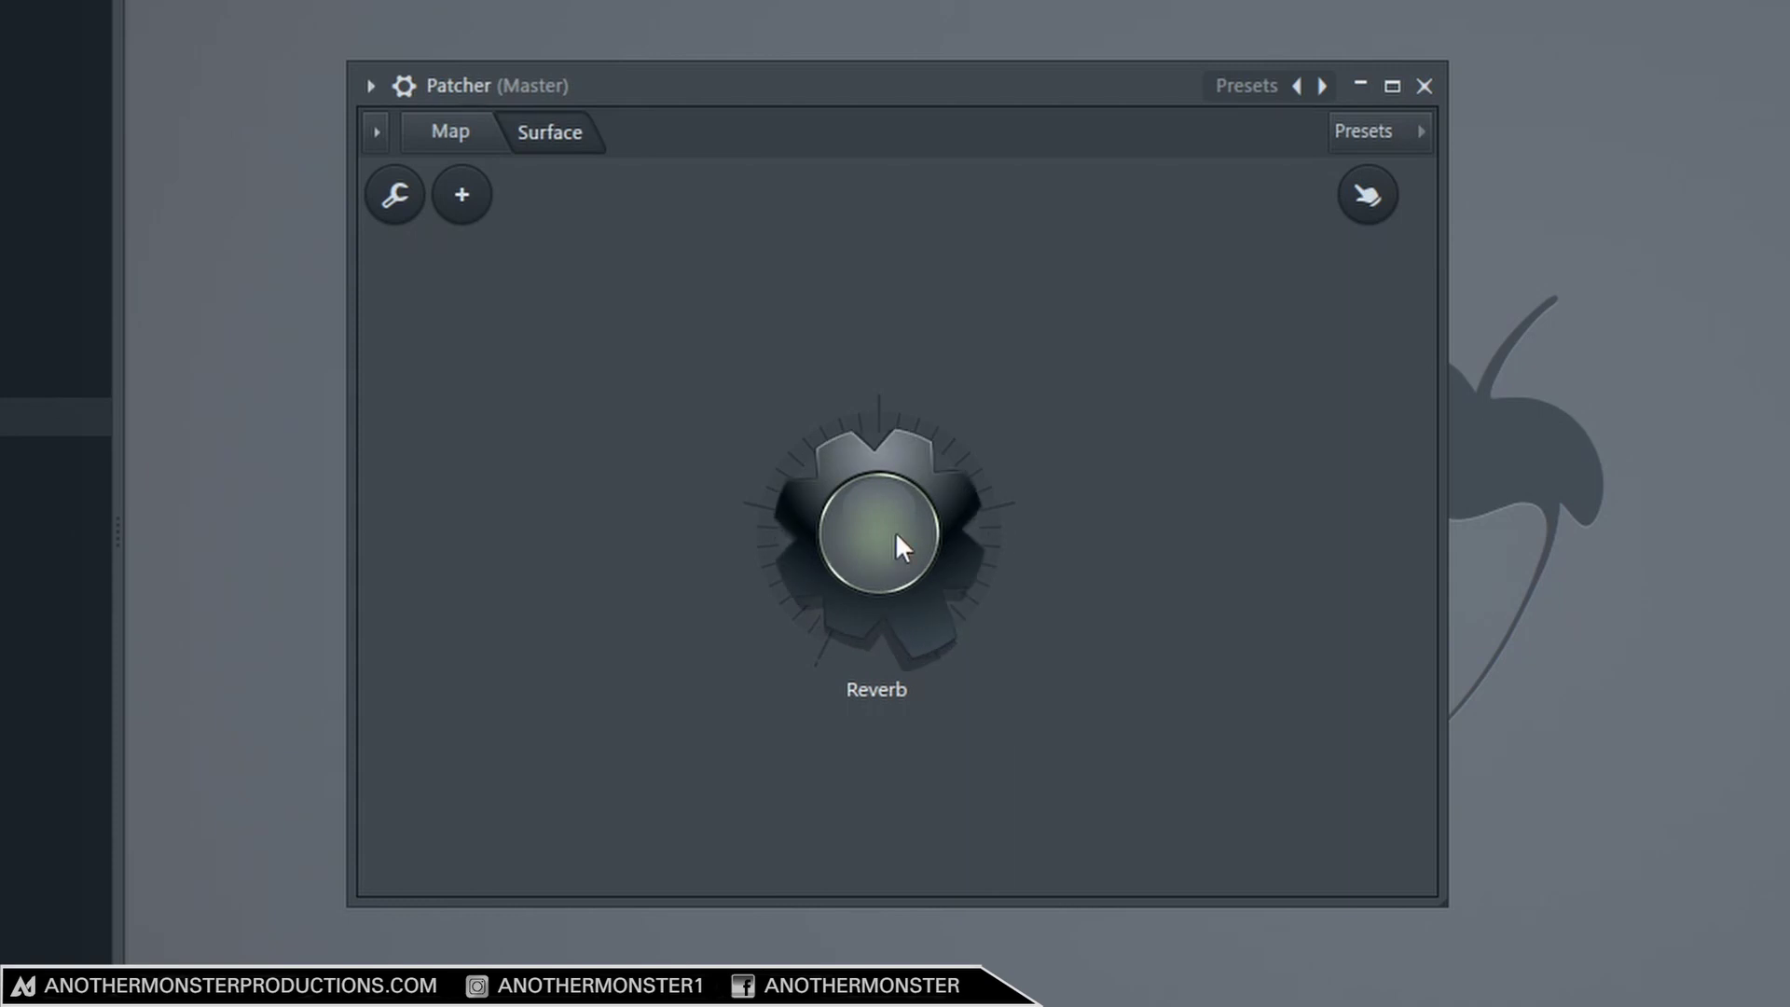
drag(895, 543, 895, 504)
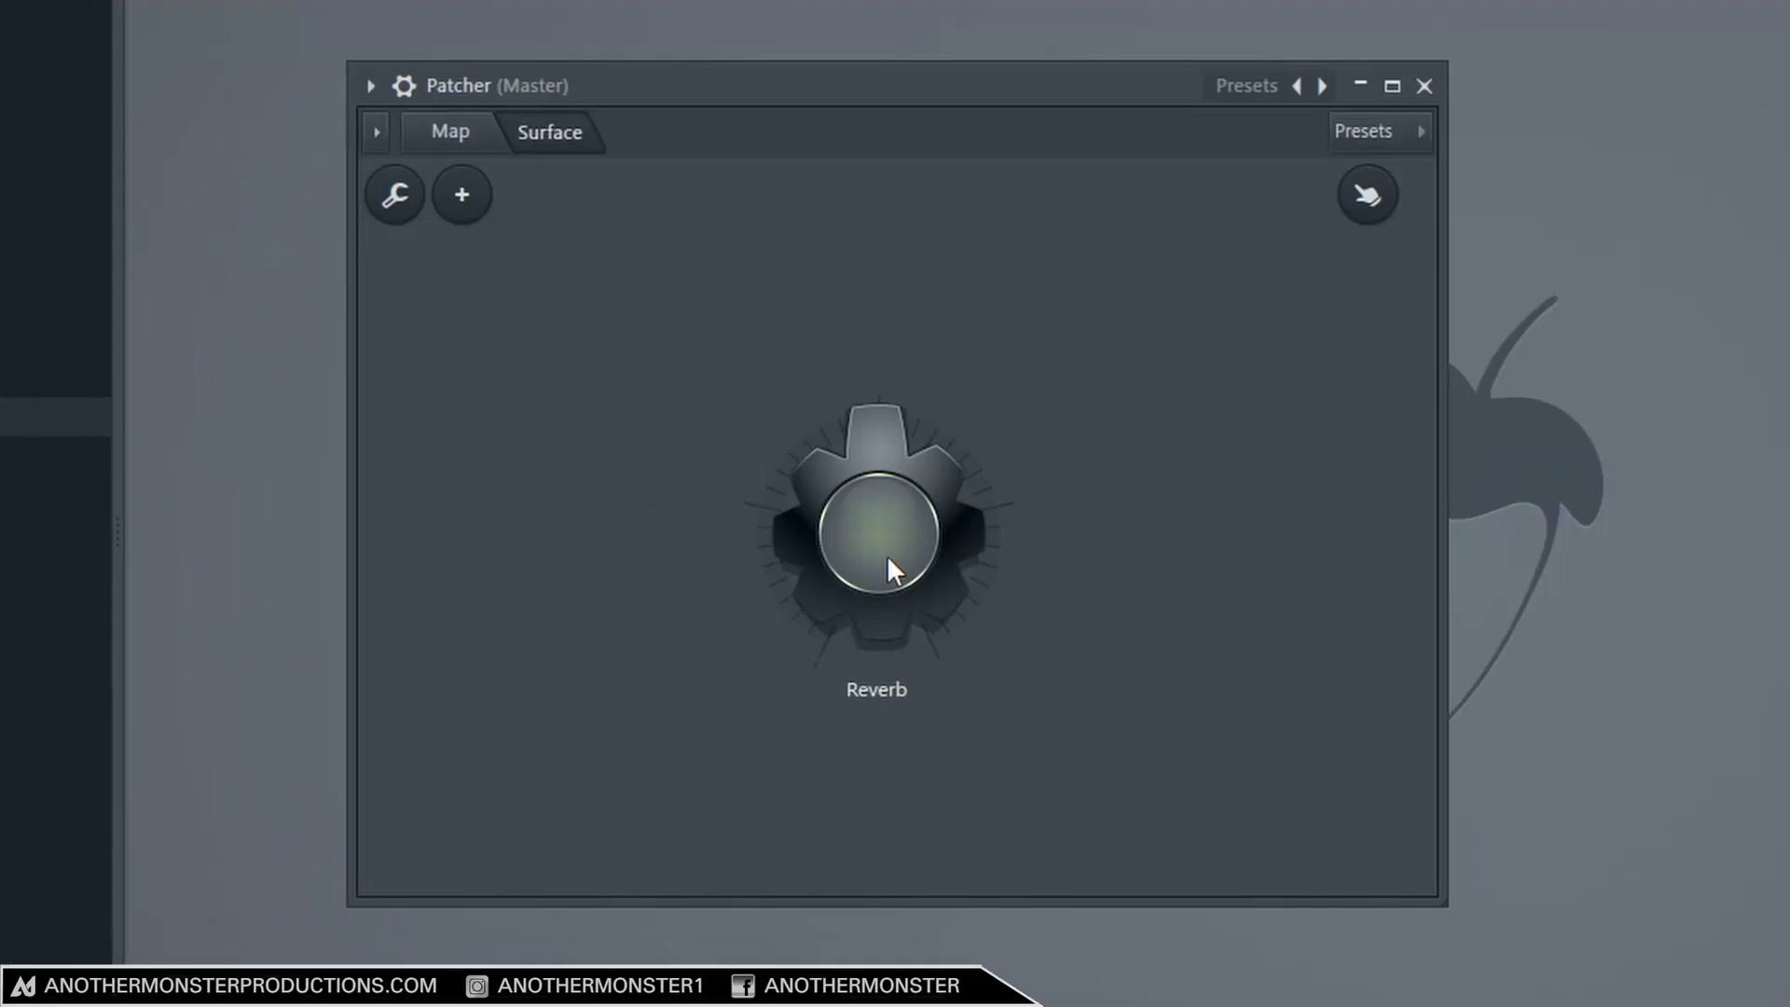
click(457, 135)
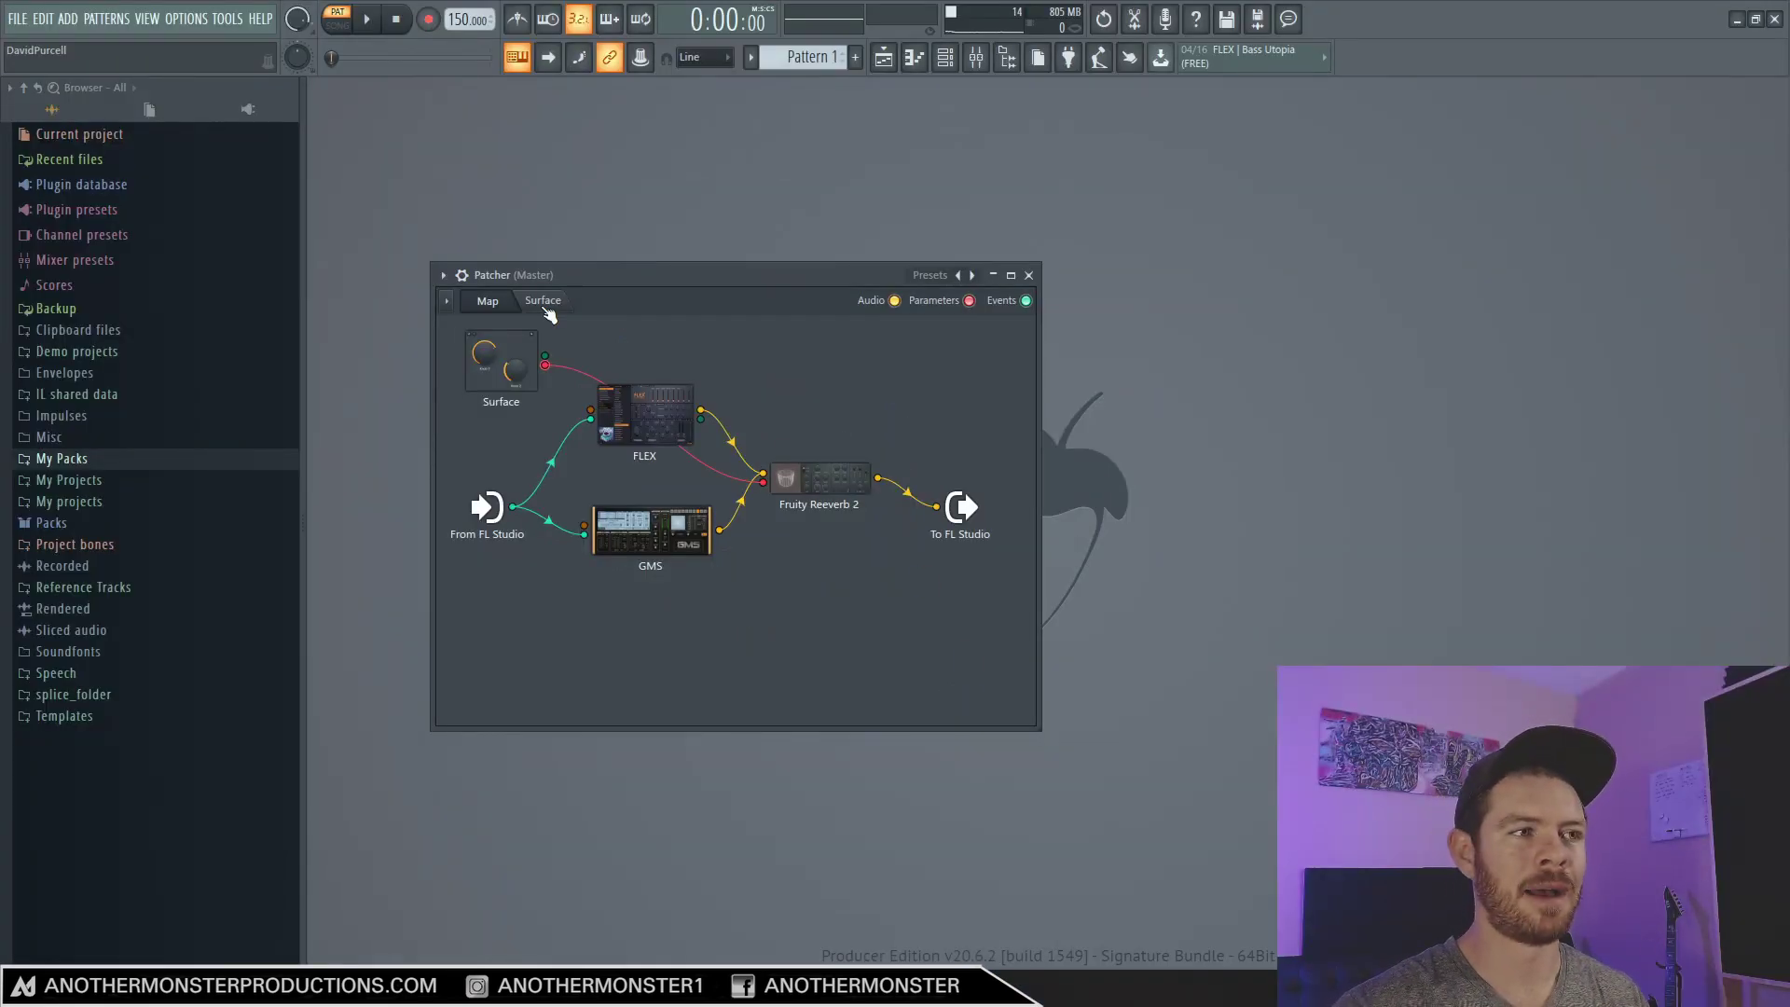
click(544, 301)
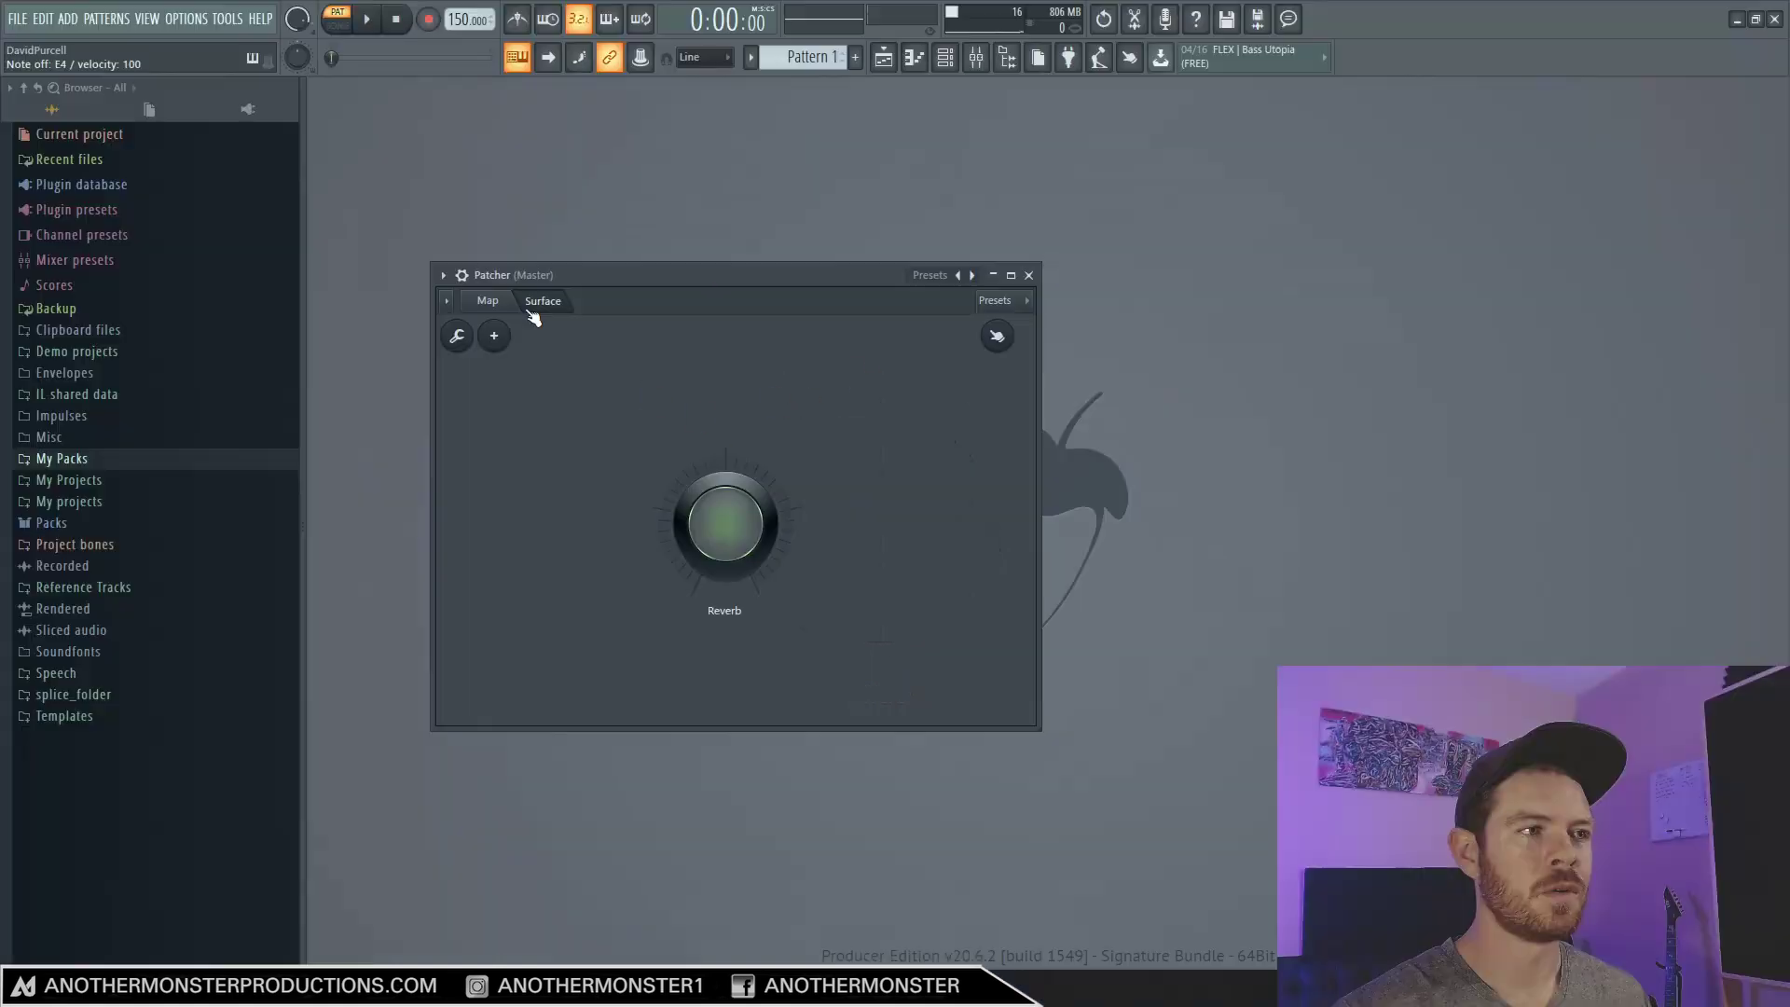
Route the Patcher synth to free mixer insert 12 and load a second Patcher in Slot 1.
click(443, 275)
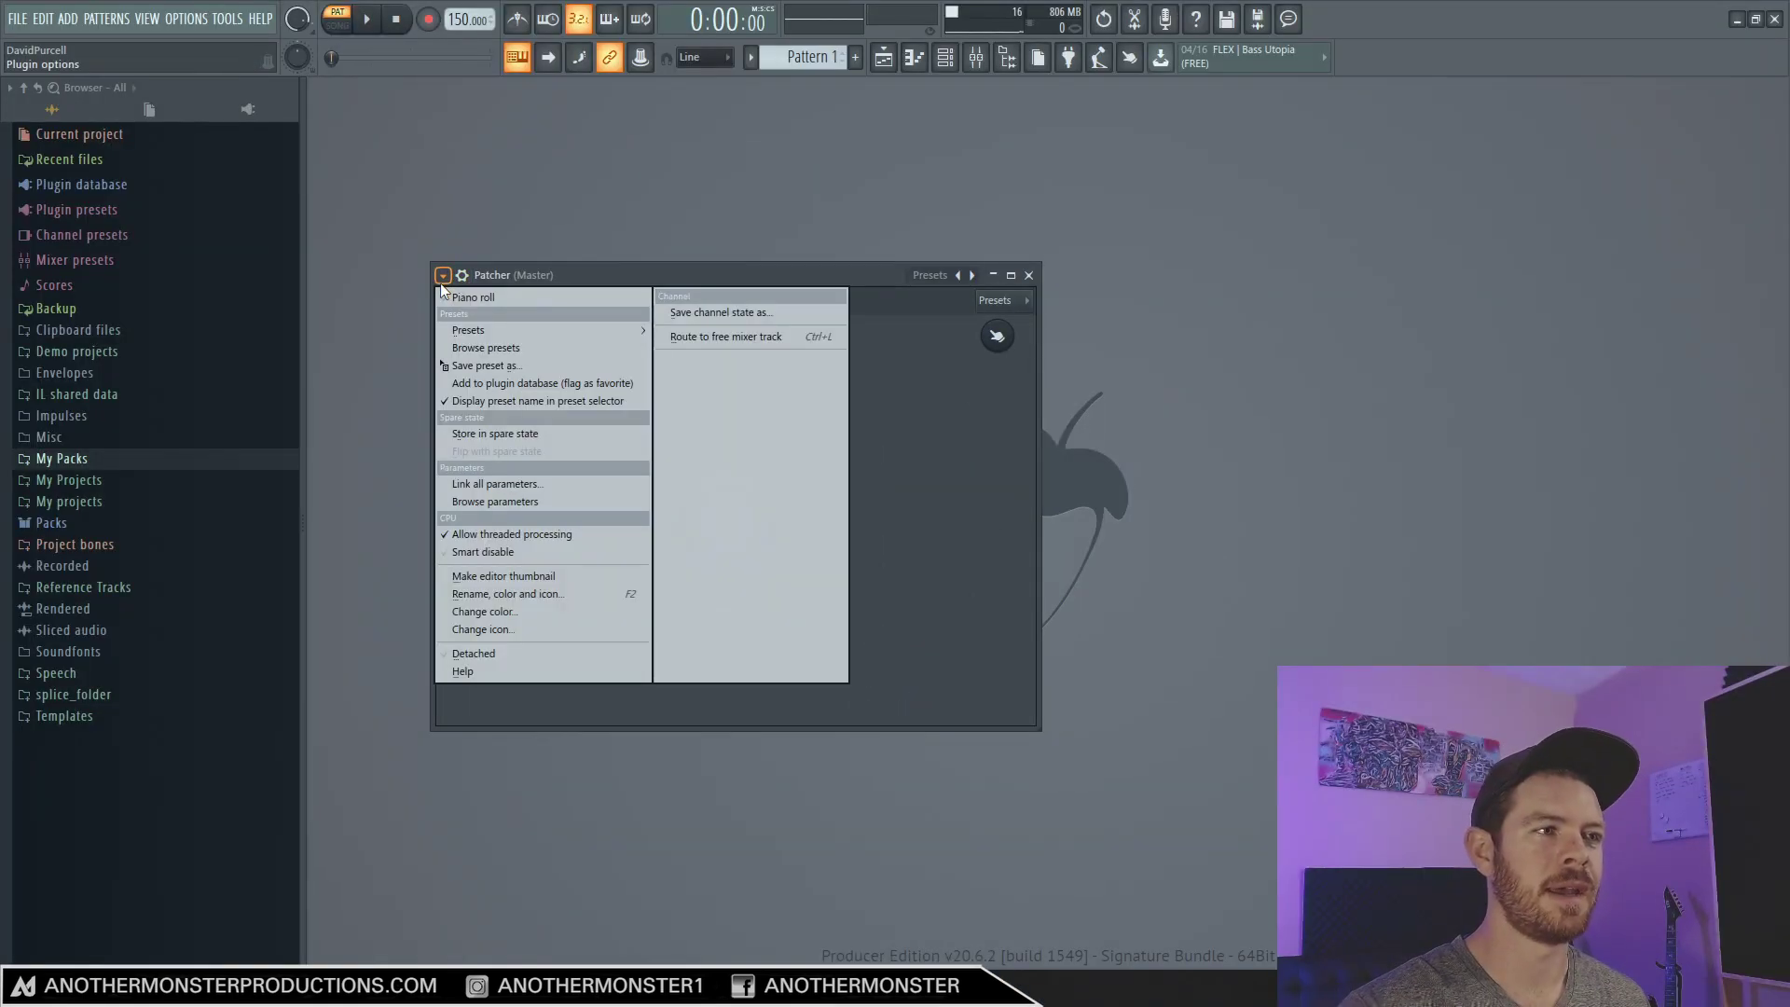
click(707, 336)
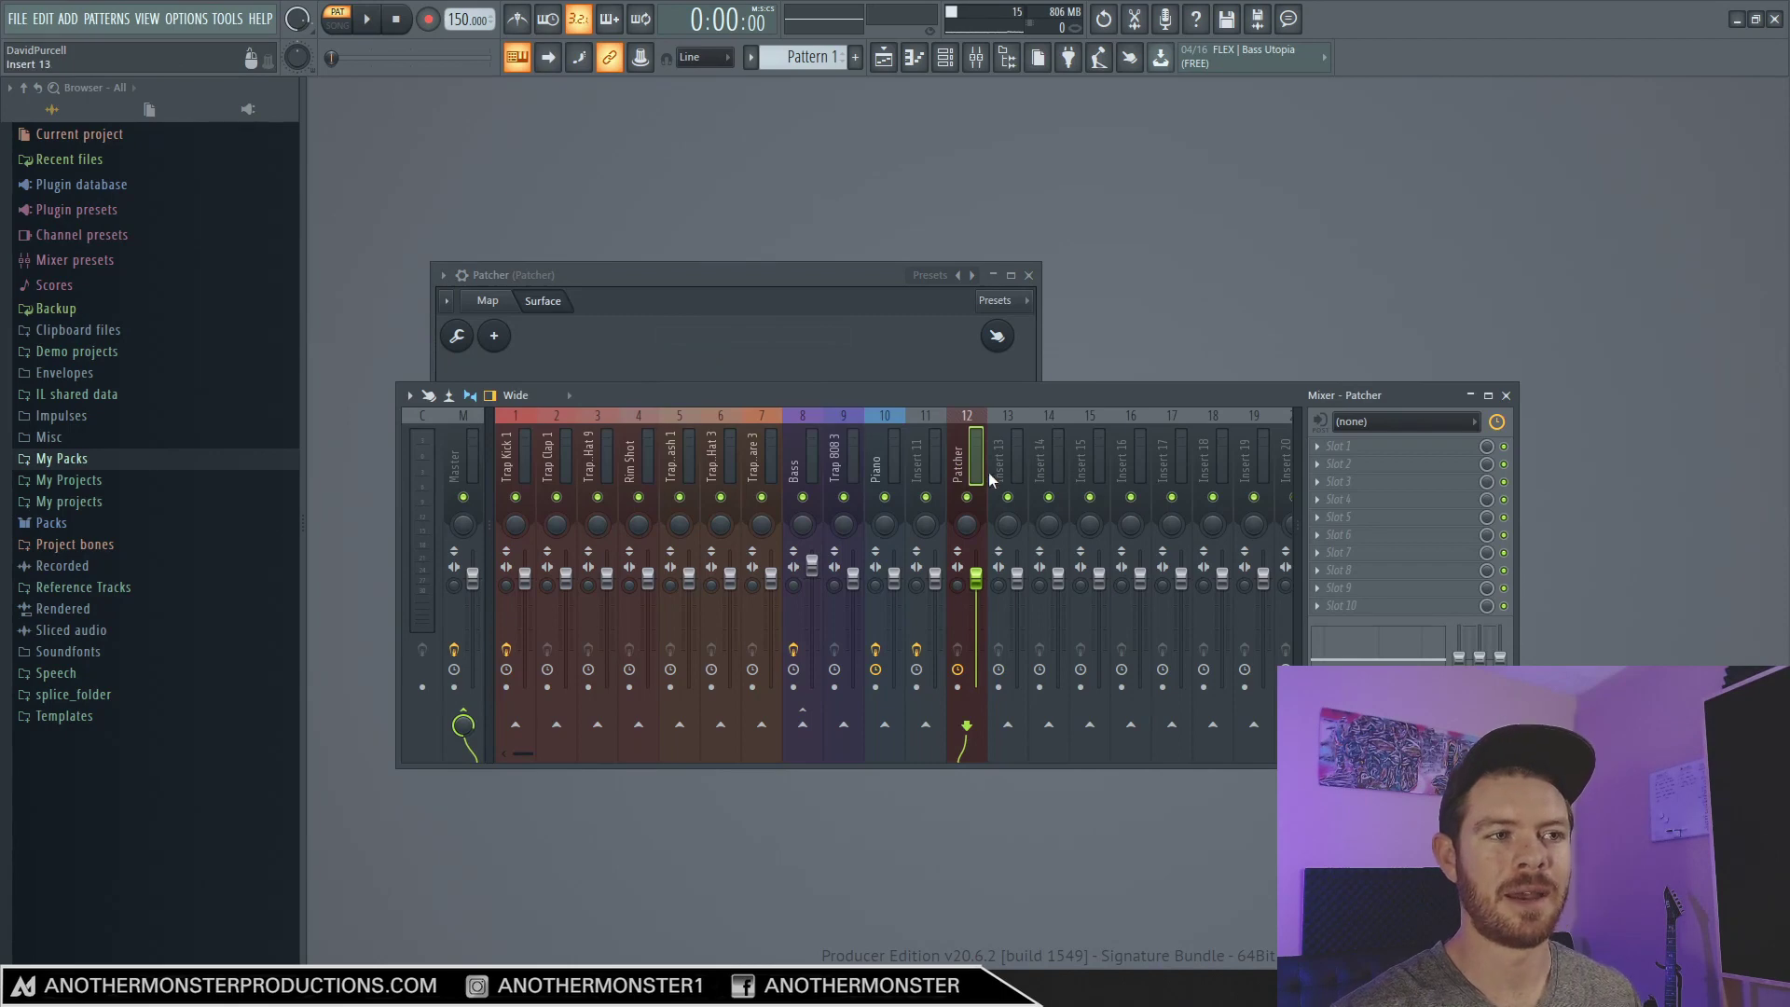
click(1028, 275)
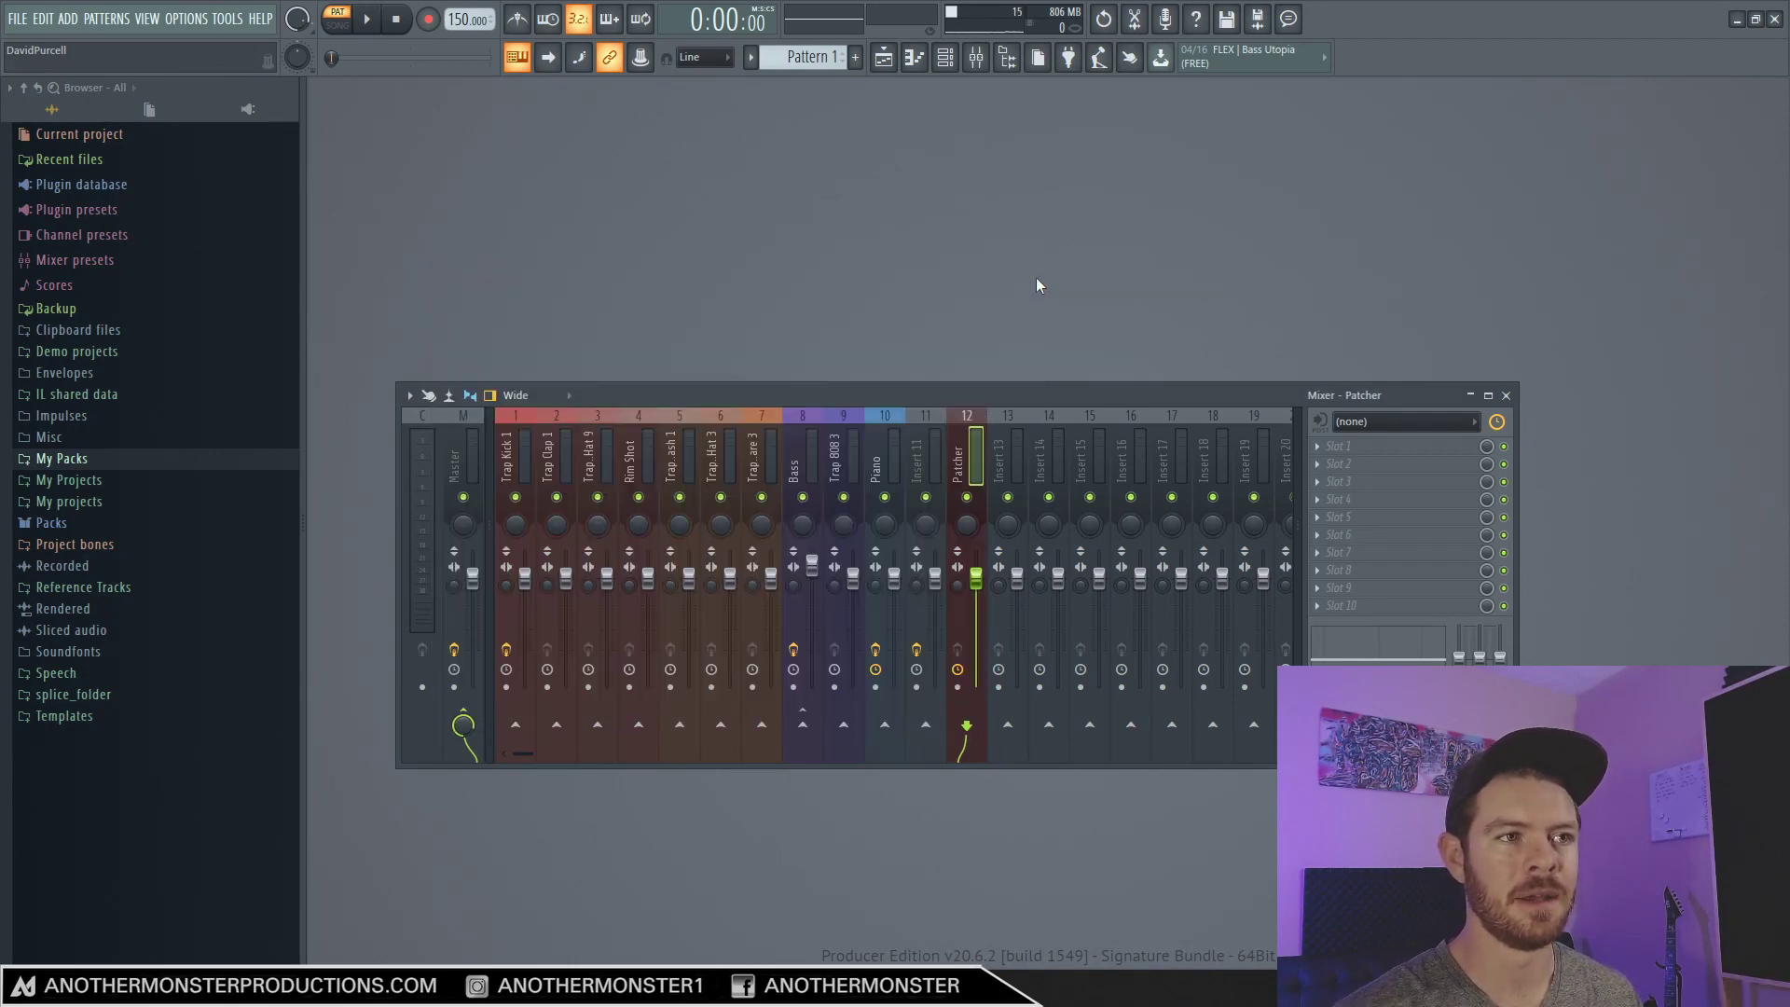
click(1342, 445)
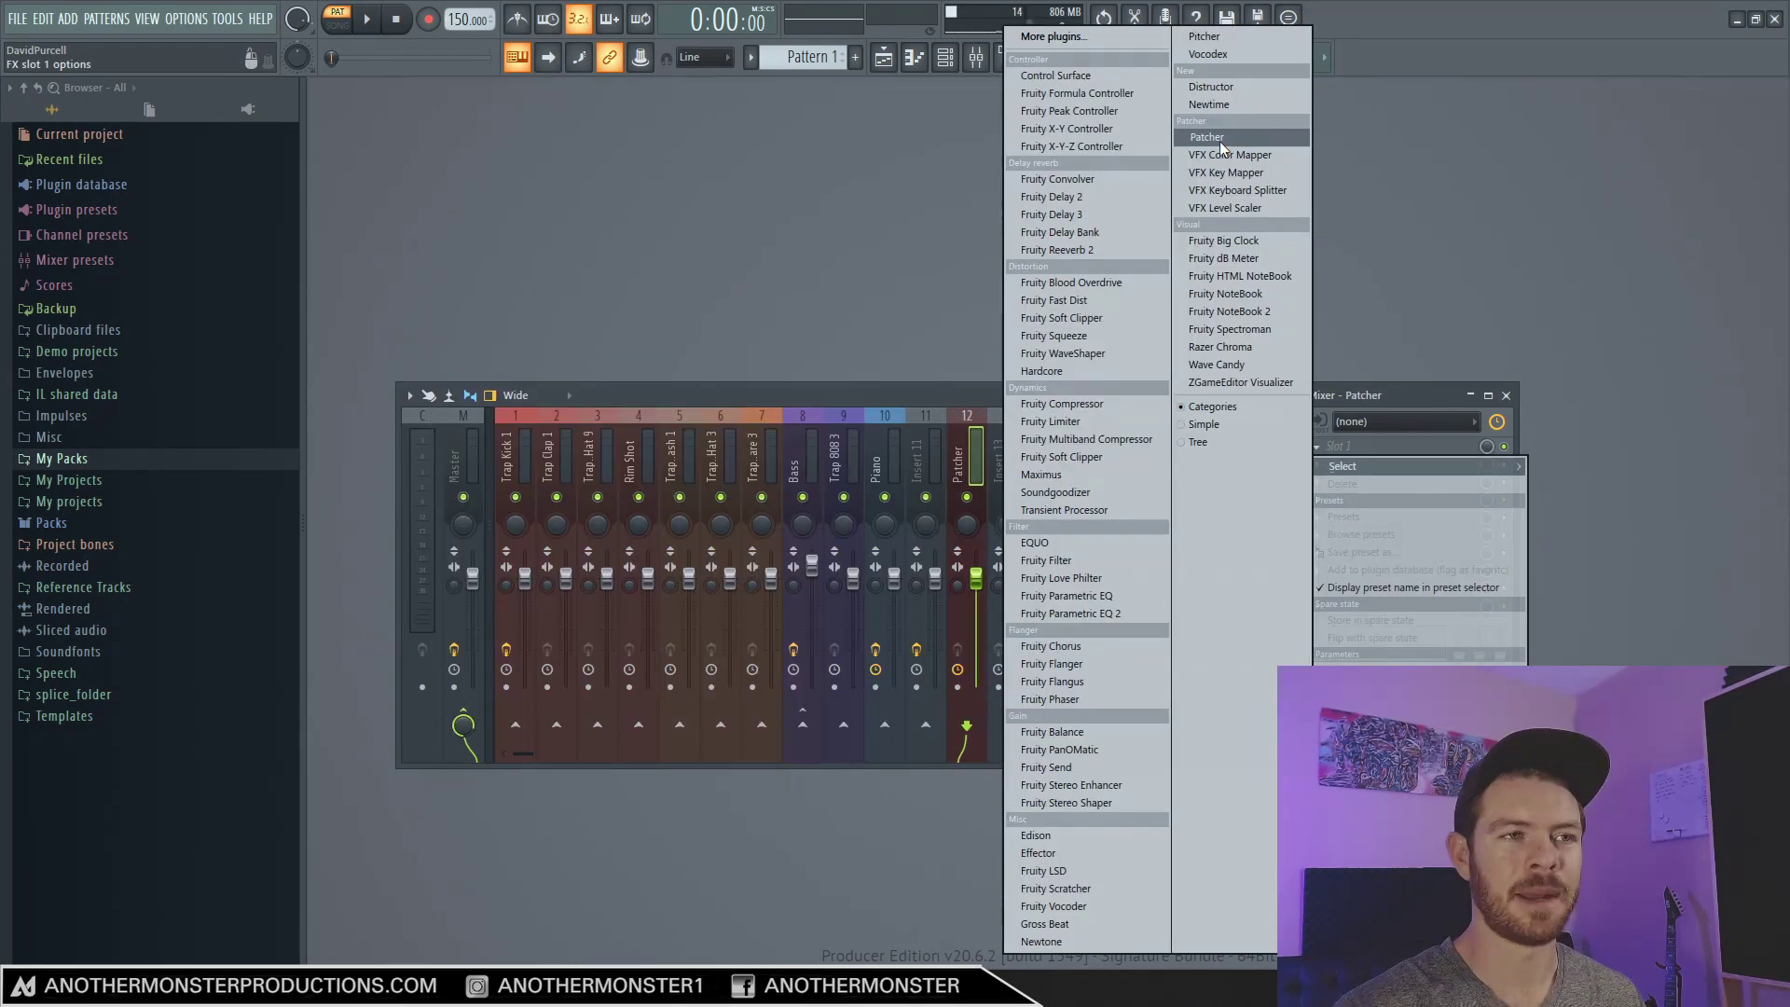
click(1212, 138)
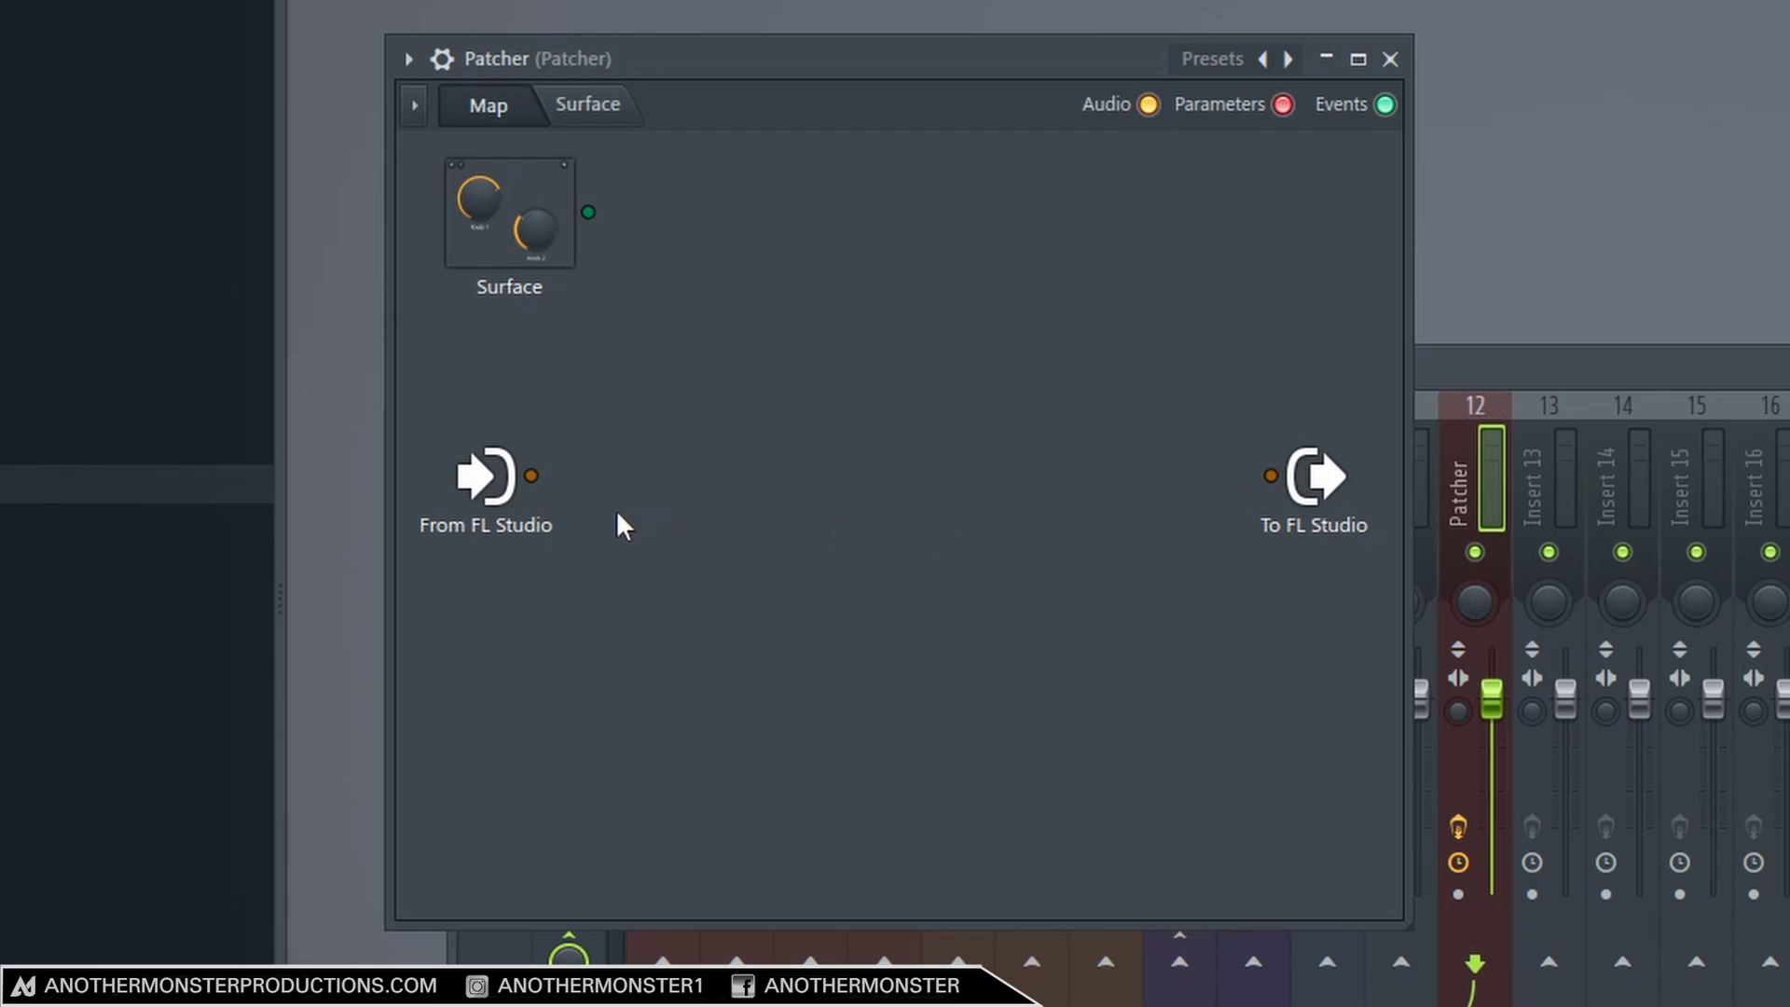
Cable From FL Studio straight to To FL Studio, and add Fruity Delay 3 above that cable.
drag(534, 476, 1271, 475)
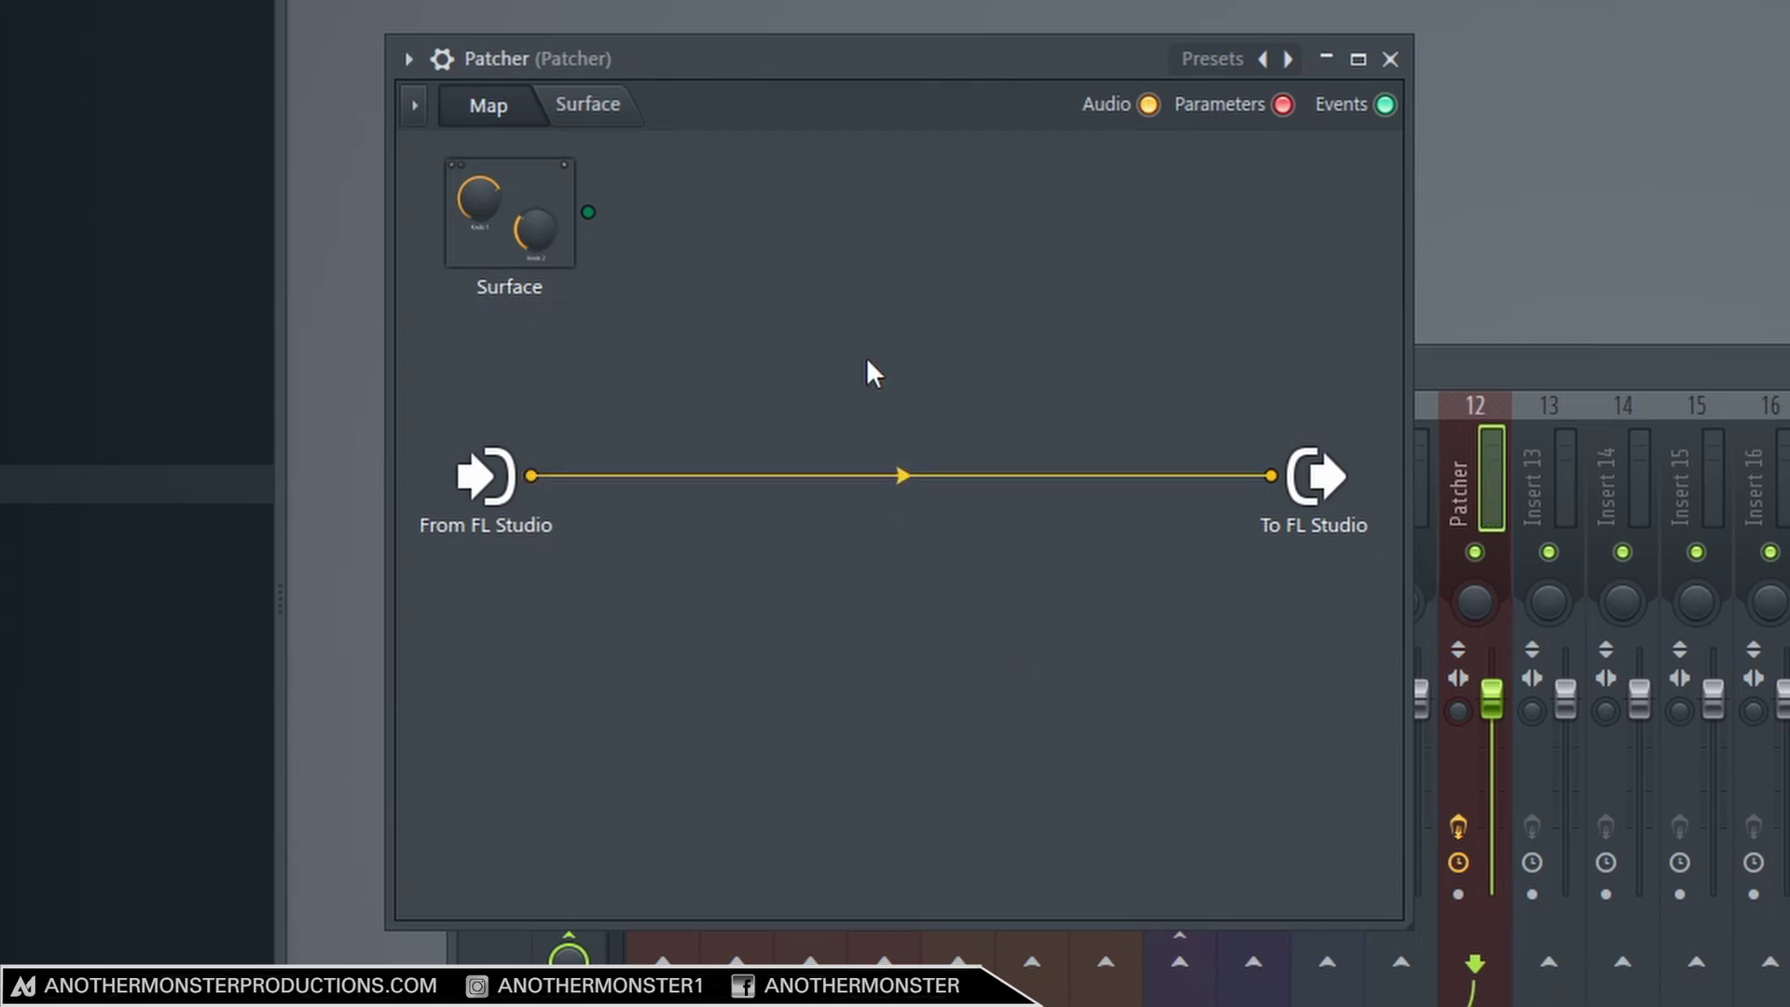
right_click(820, 258)
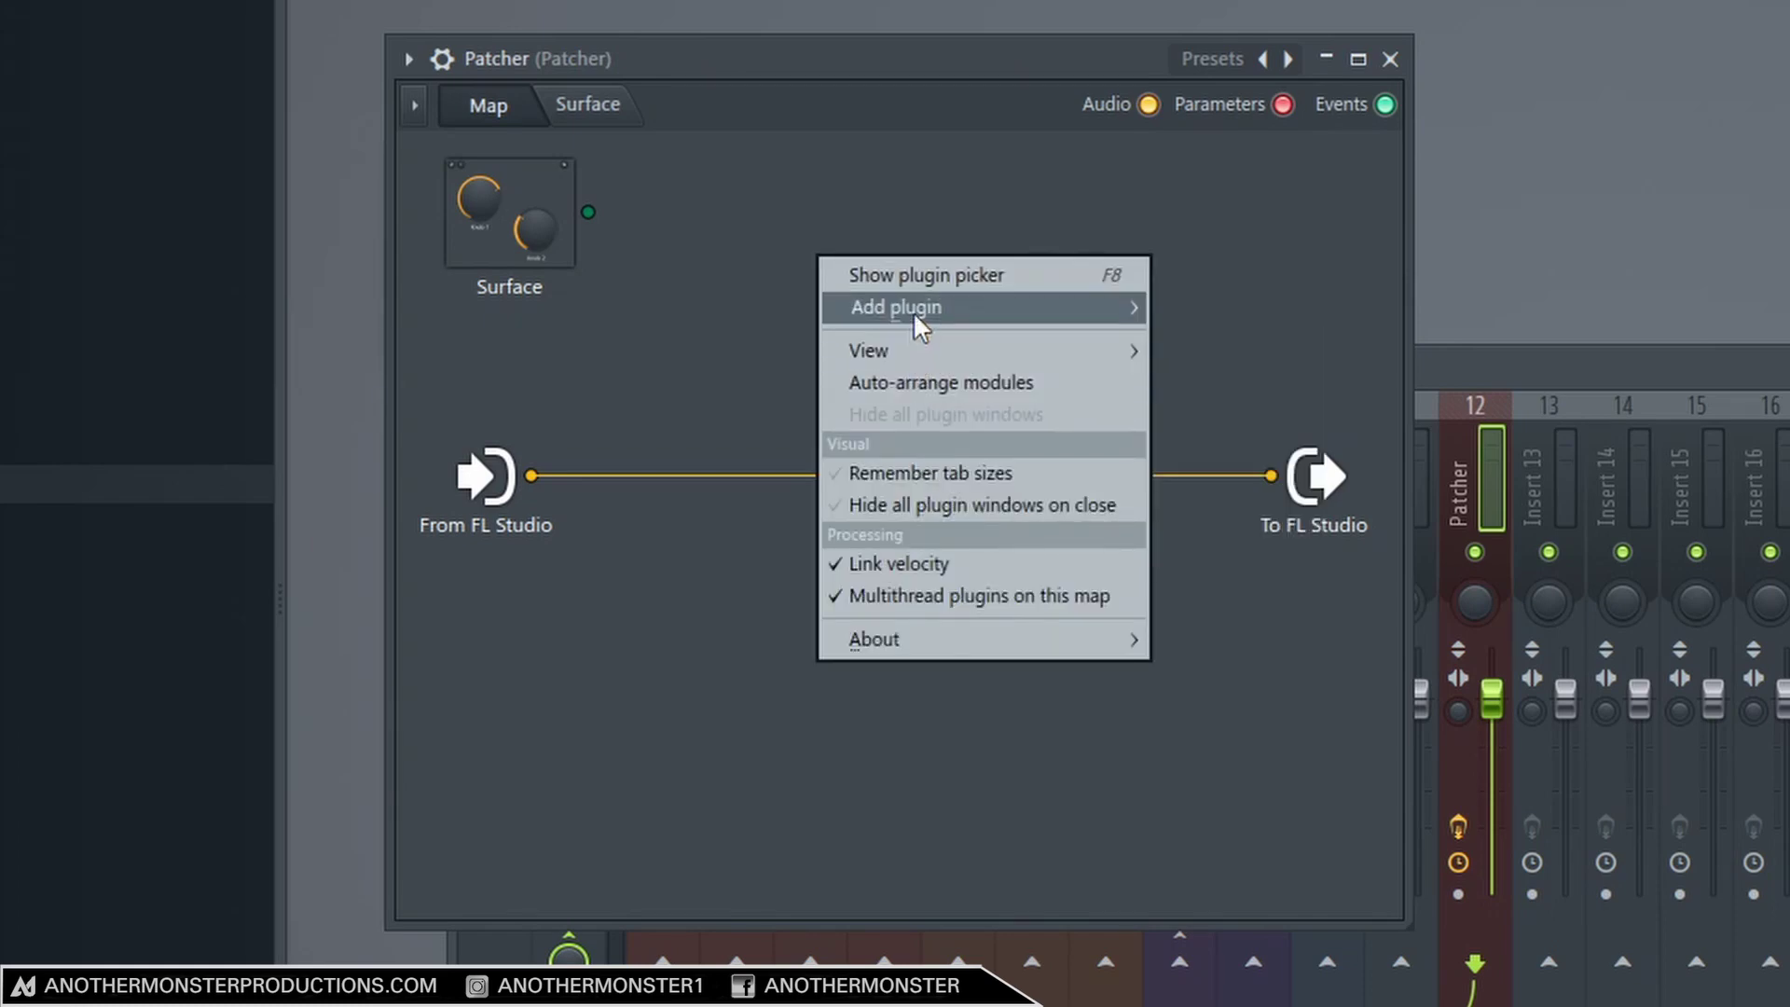
mouse_move(914, 311)
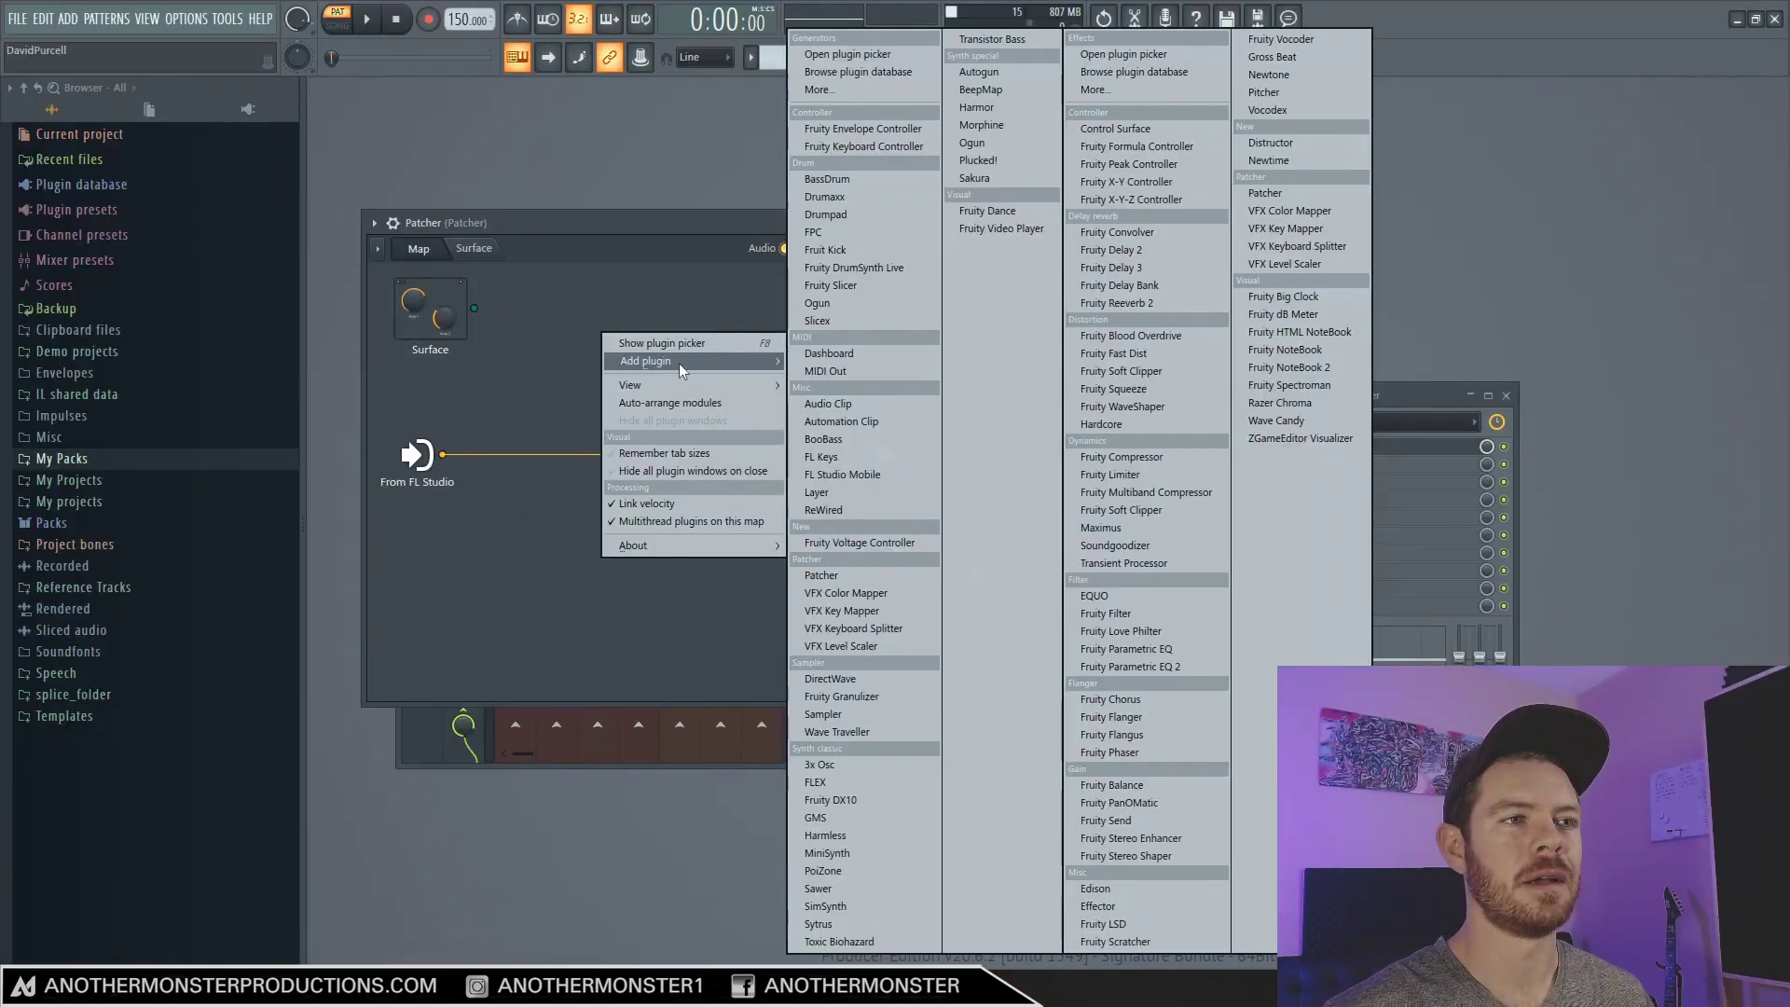
click(1132, 269)
drag(577, 456, 639, 383)
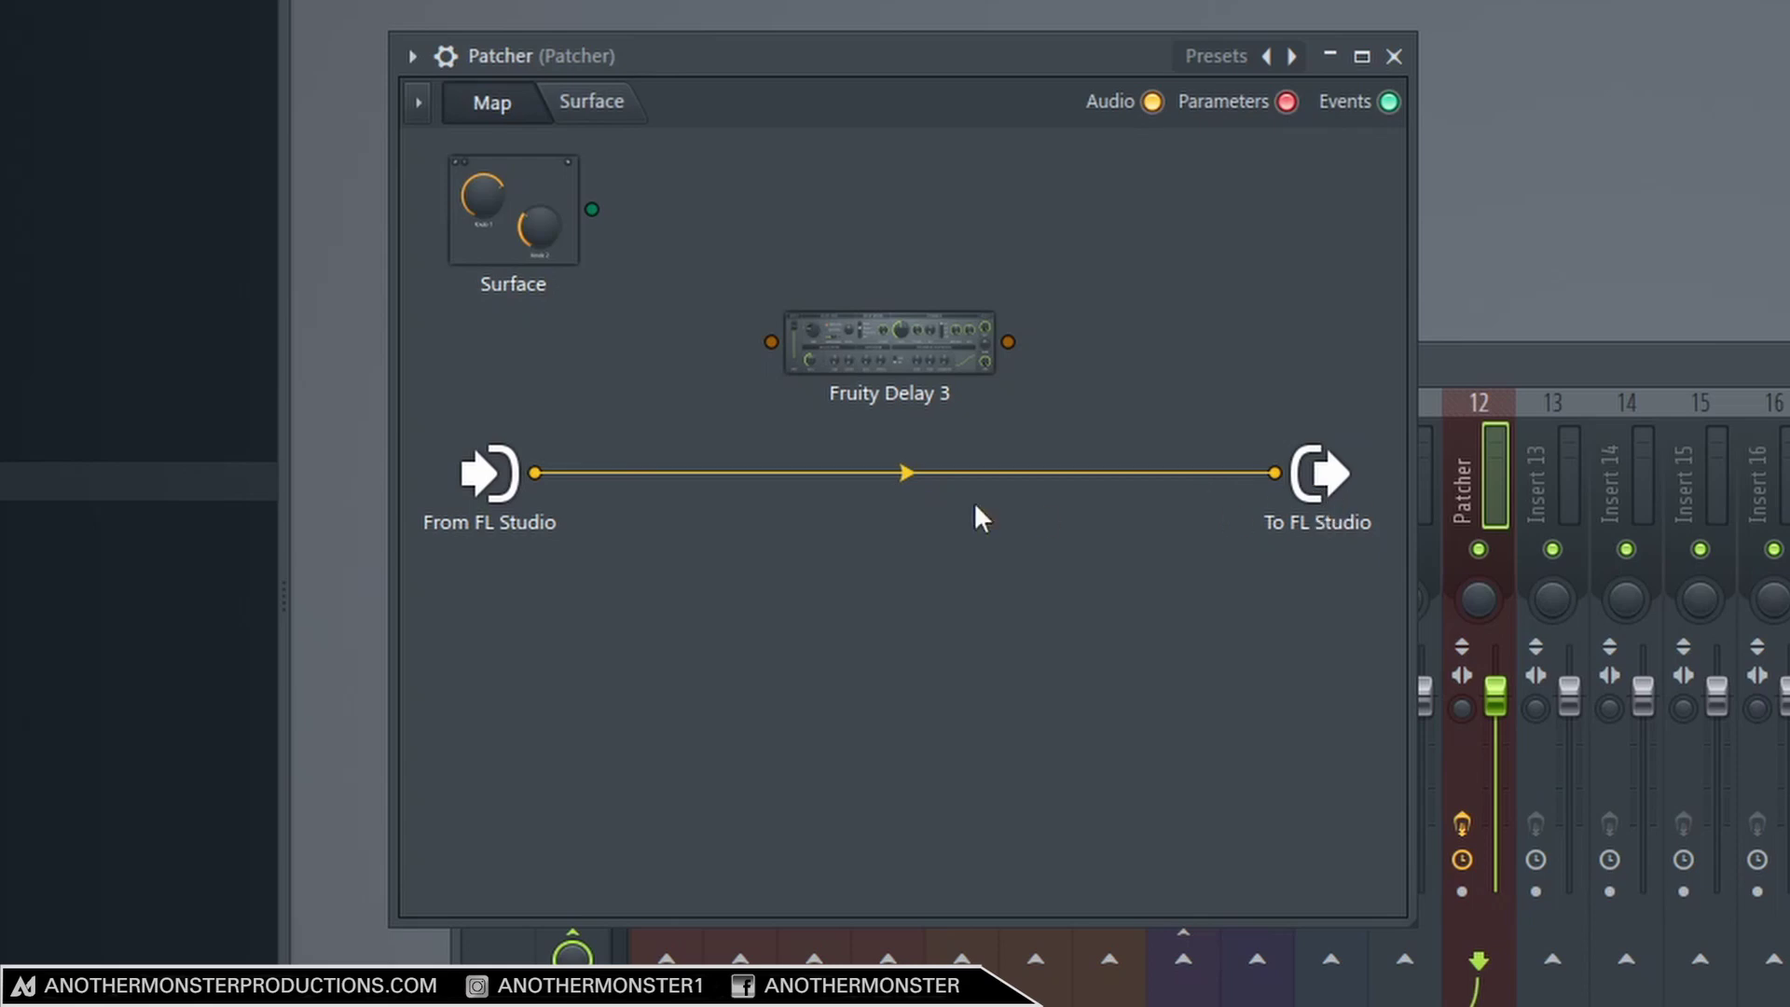
Cable From FL Studio into Fruity Delay 3 and its output into To FL Studio.
drag(534, 473, 771, 342)
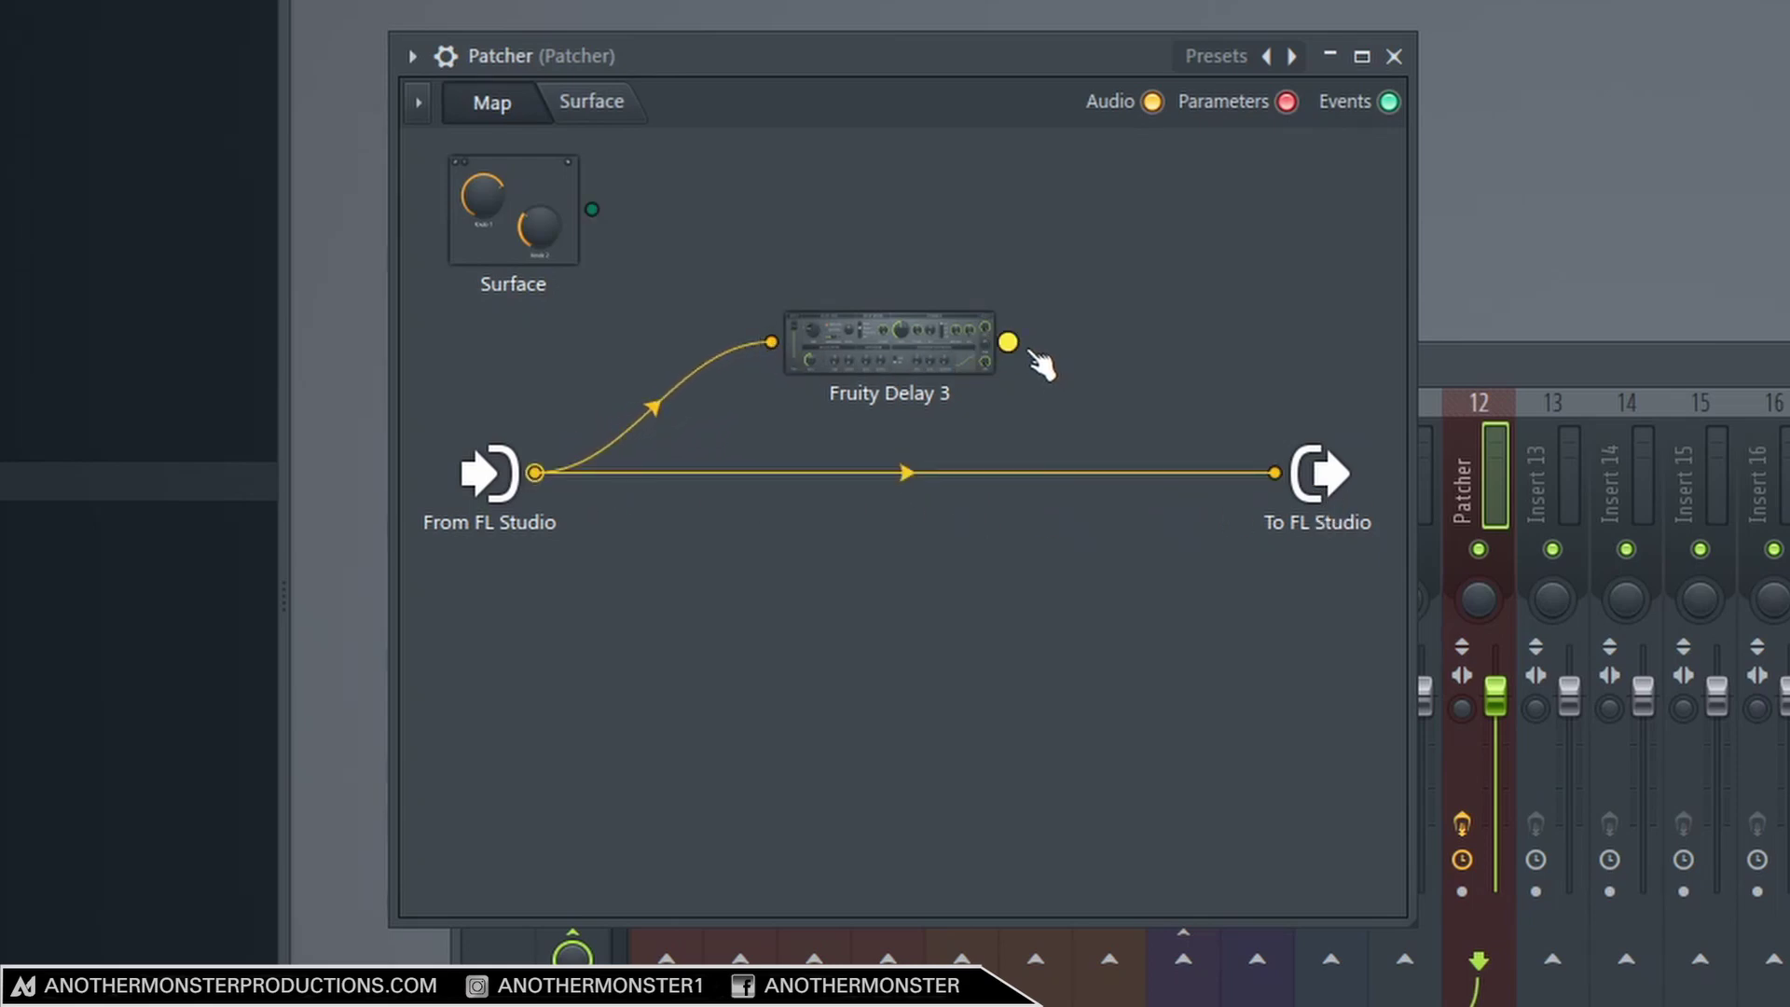
drag(1011, 343, 1274, 473)
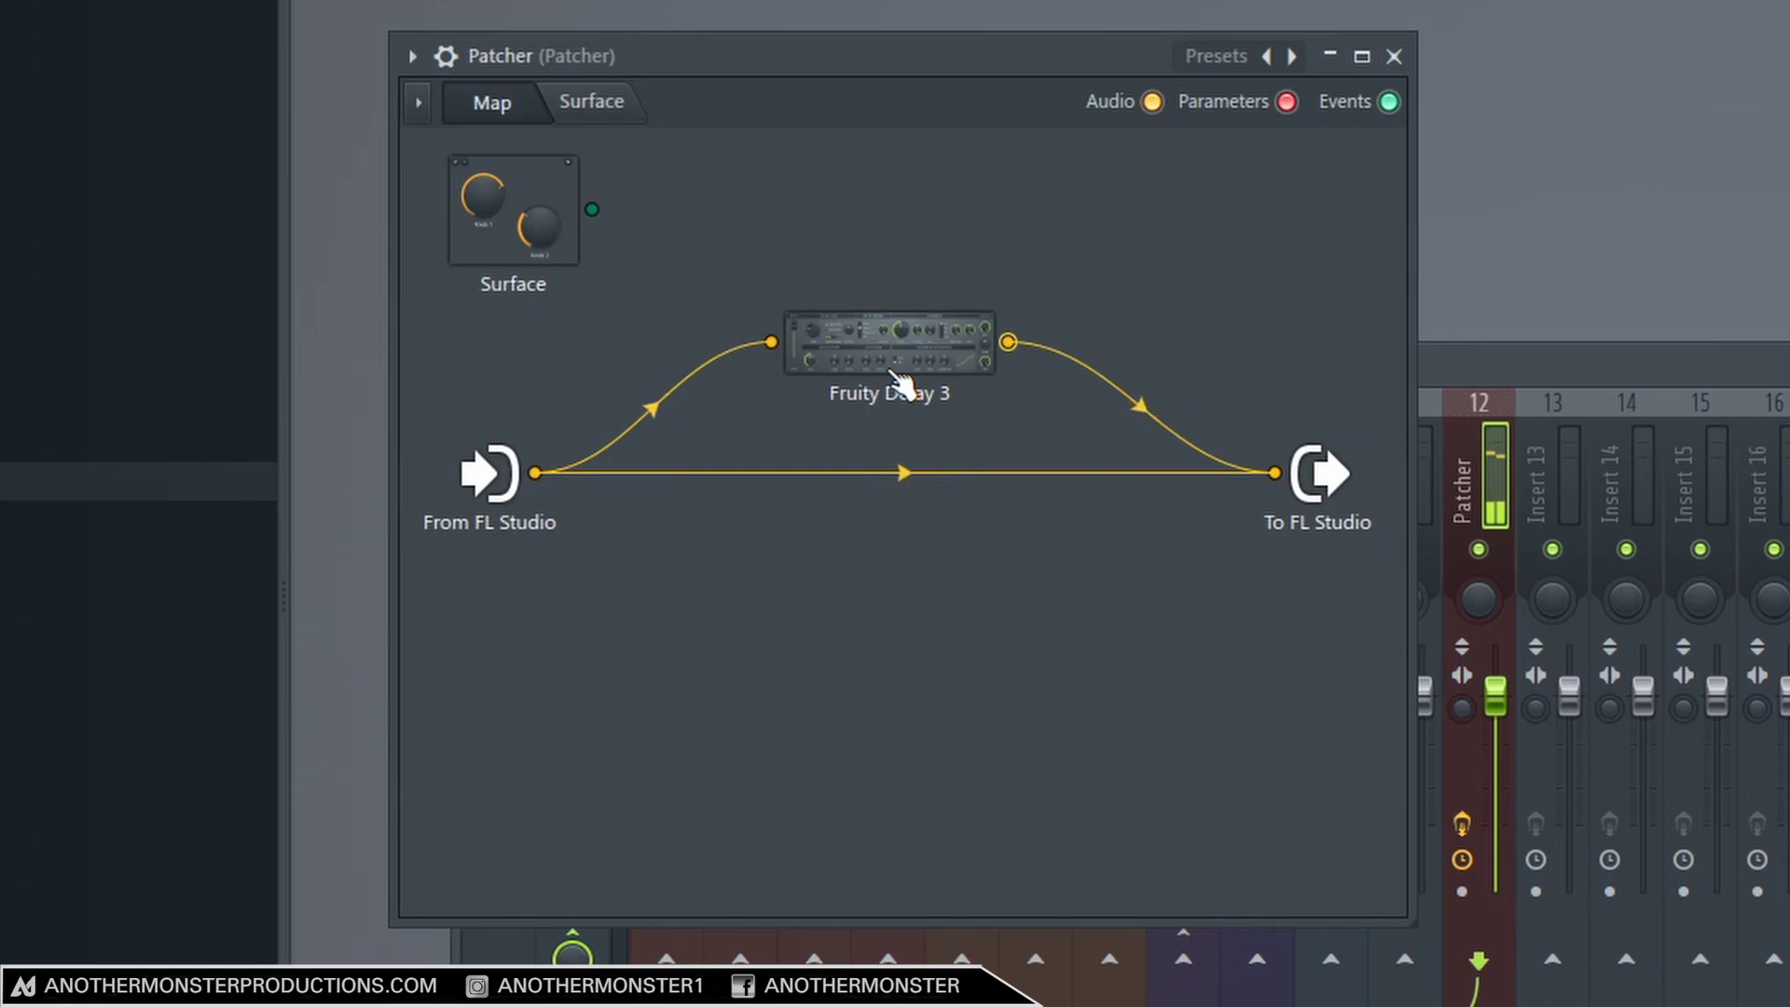
mouse_move(1131, 404)
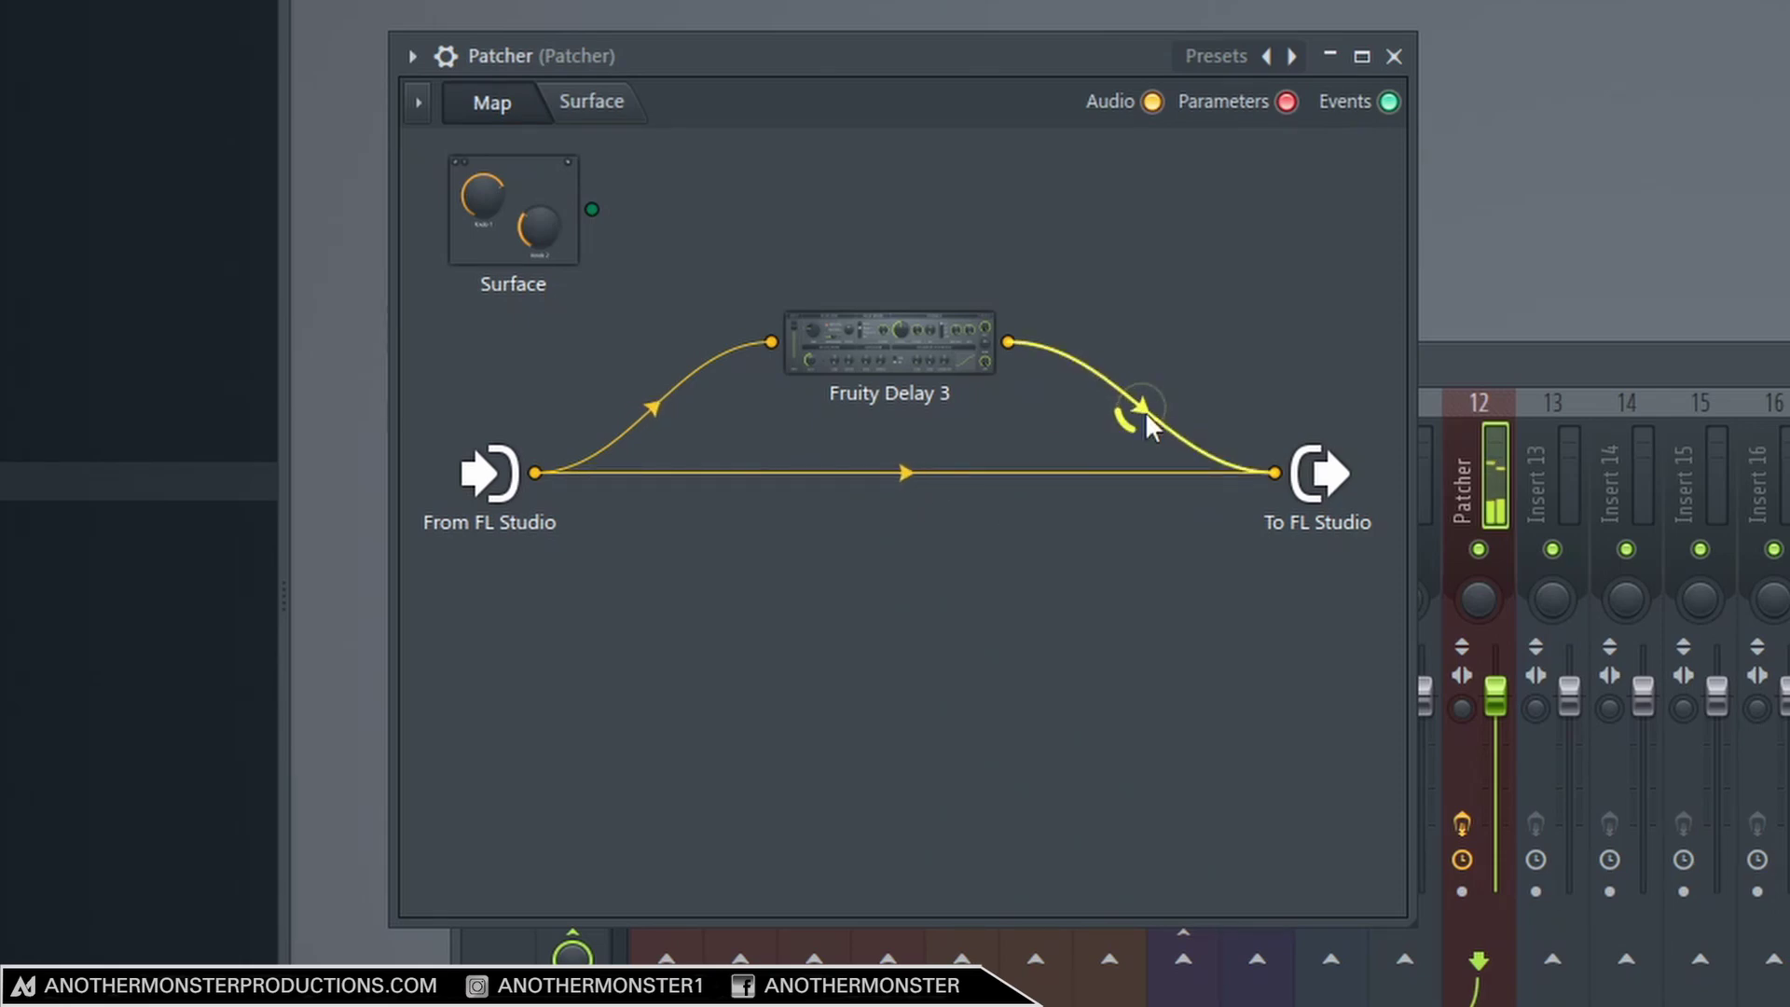
Open Fruity Delay 3 and lower its TONE knob.
double_click(903, 364)
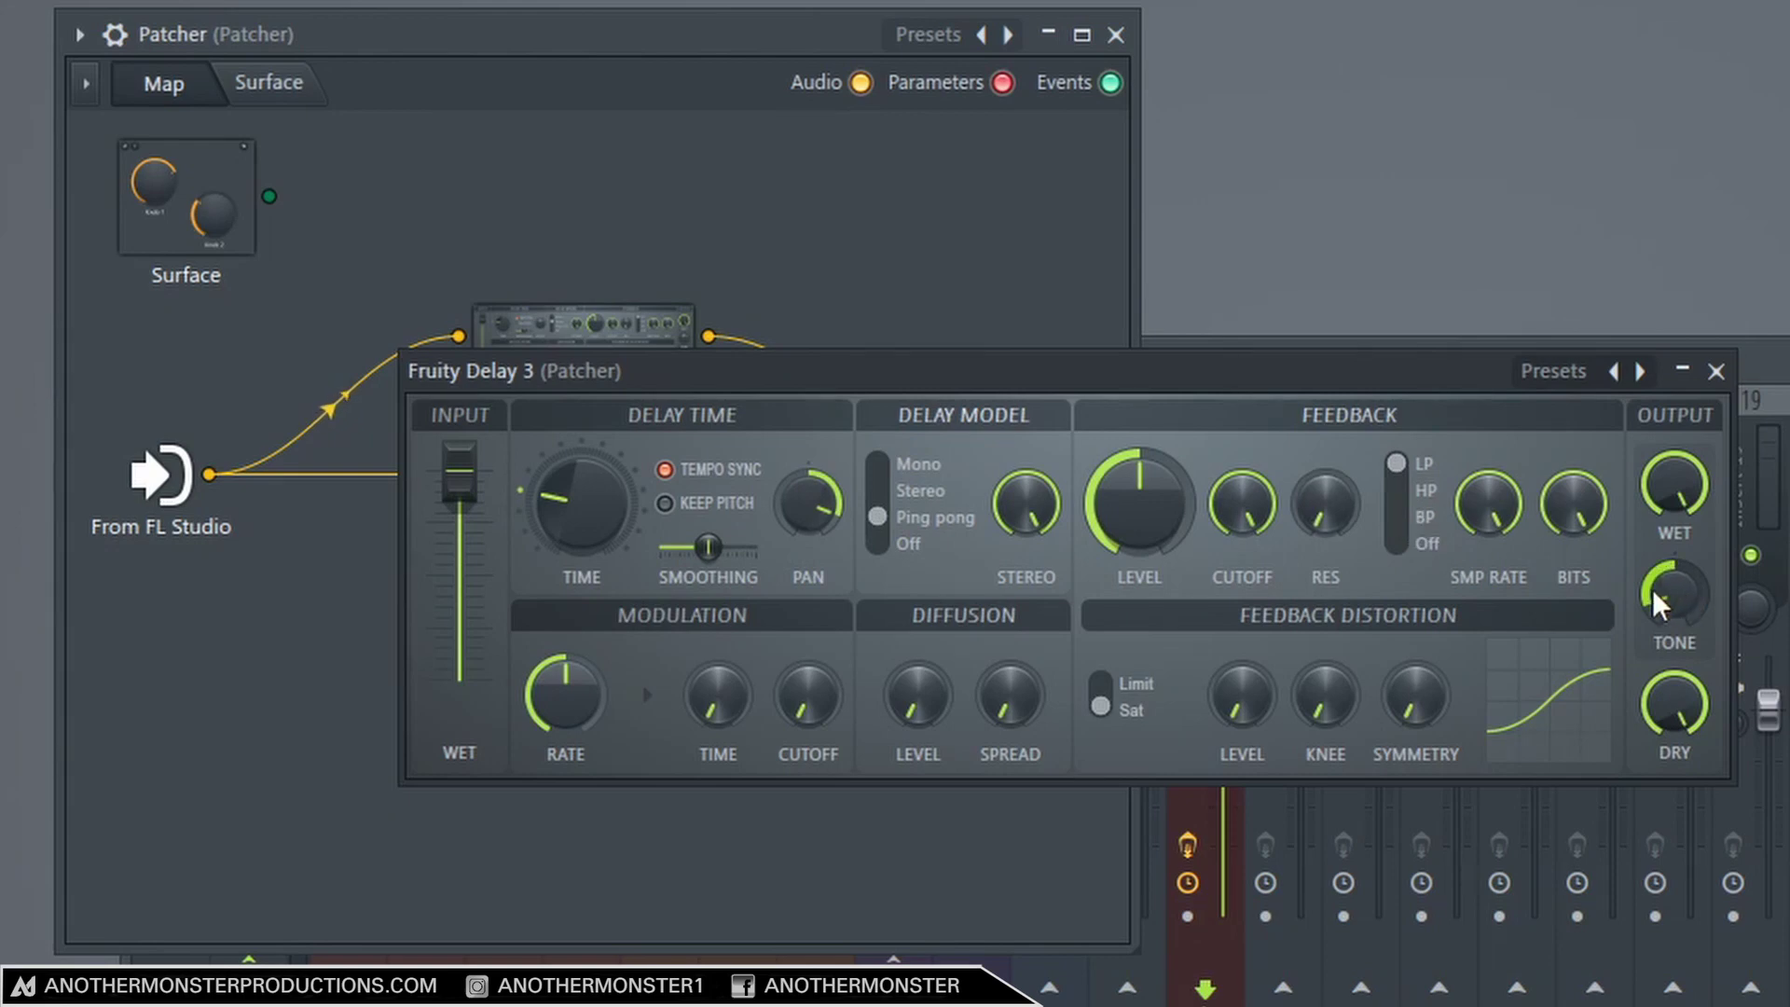
scroll(1652, 589, down, 3)
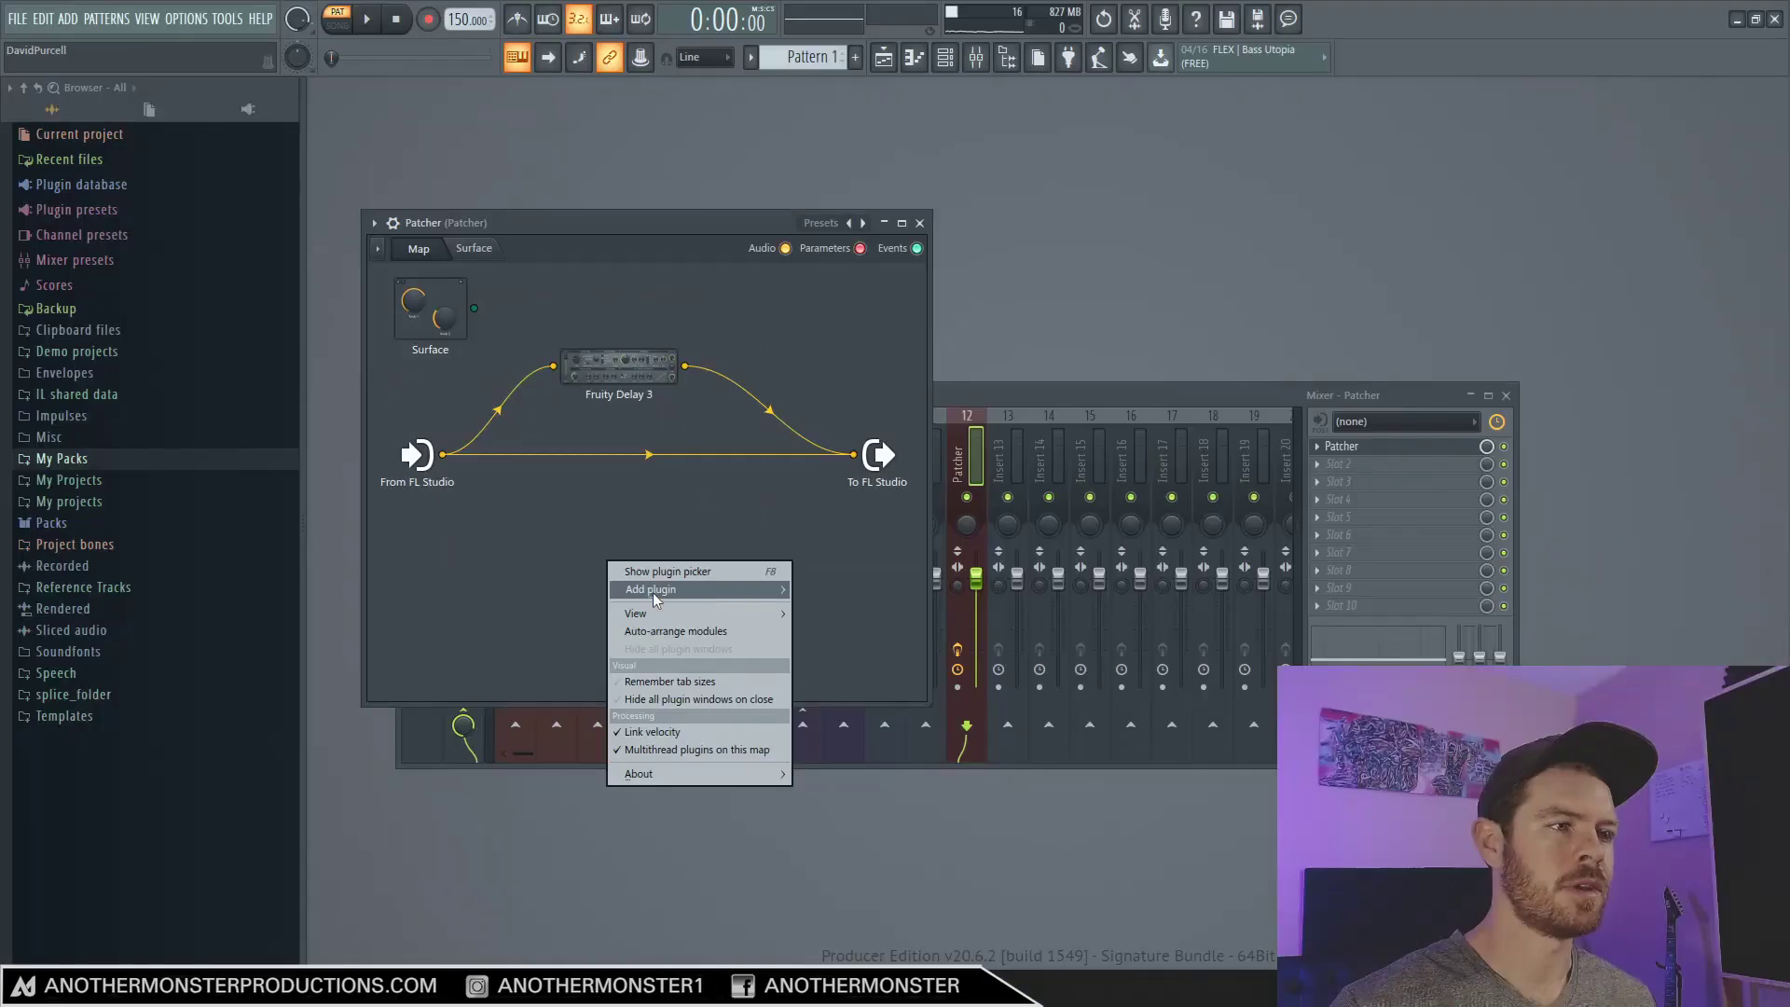
Add Fruity Fast Dist below the main cable, fed from From FL Studio and out to To FL Studio.
mouse_move(652, 591)
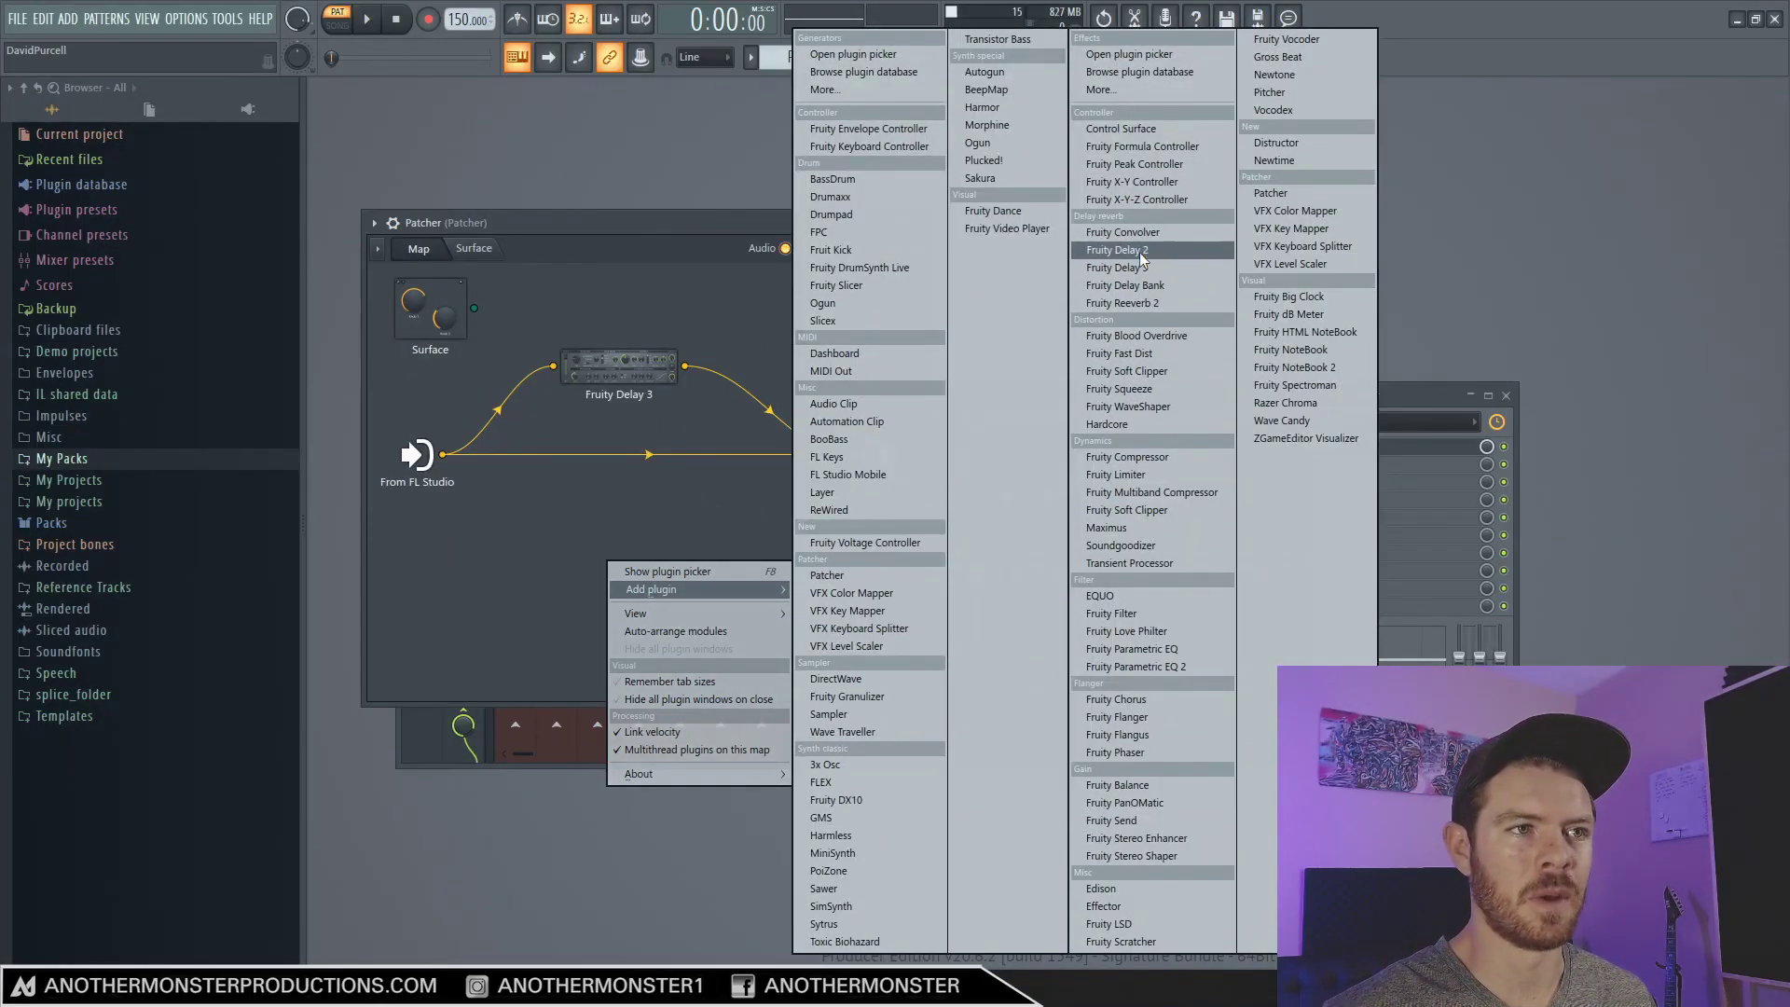
click(1128, 354)
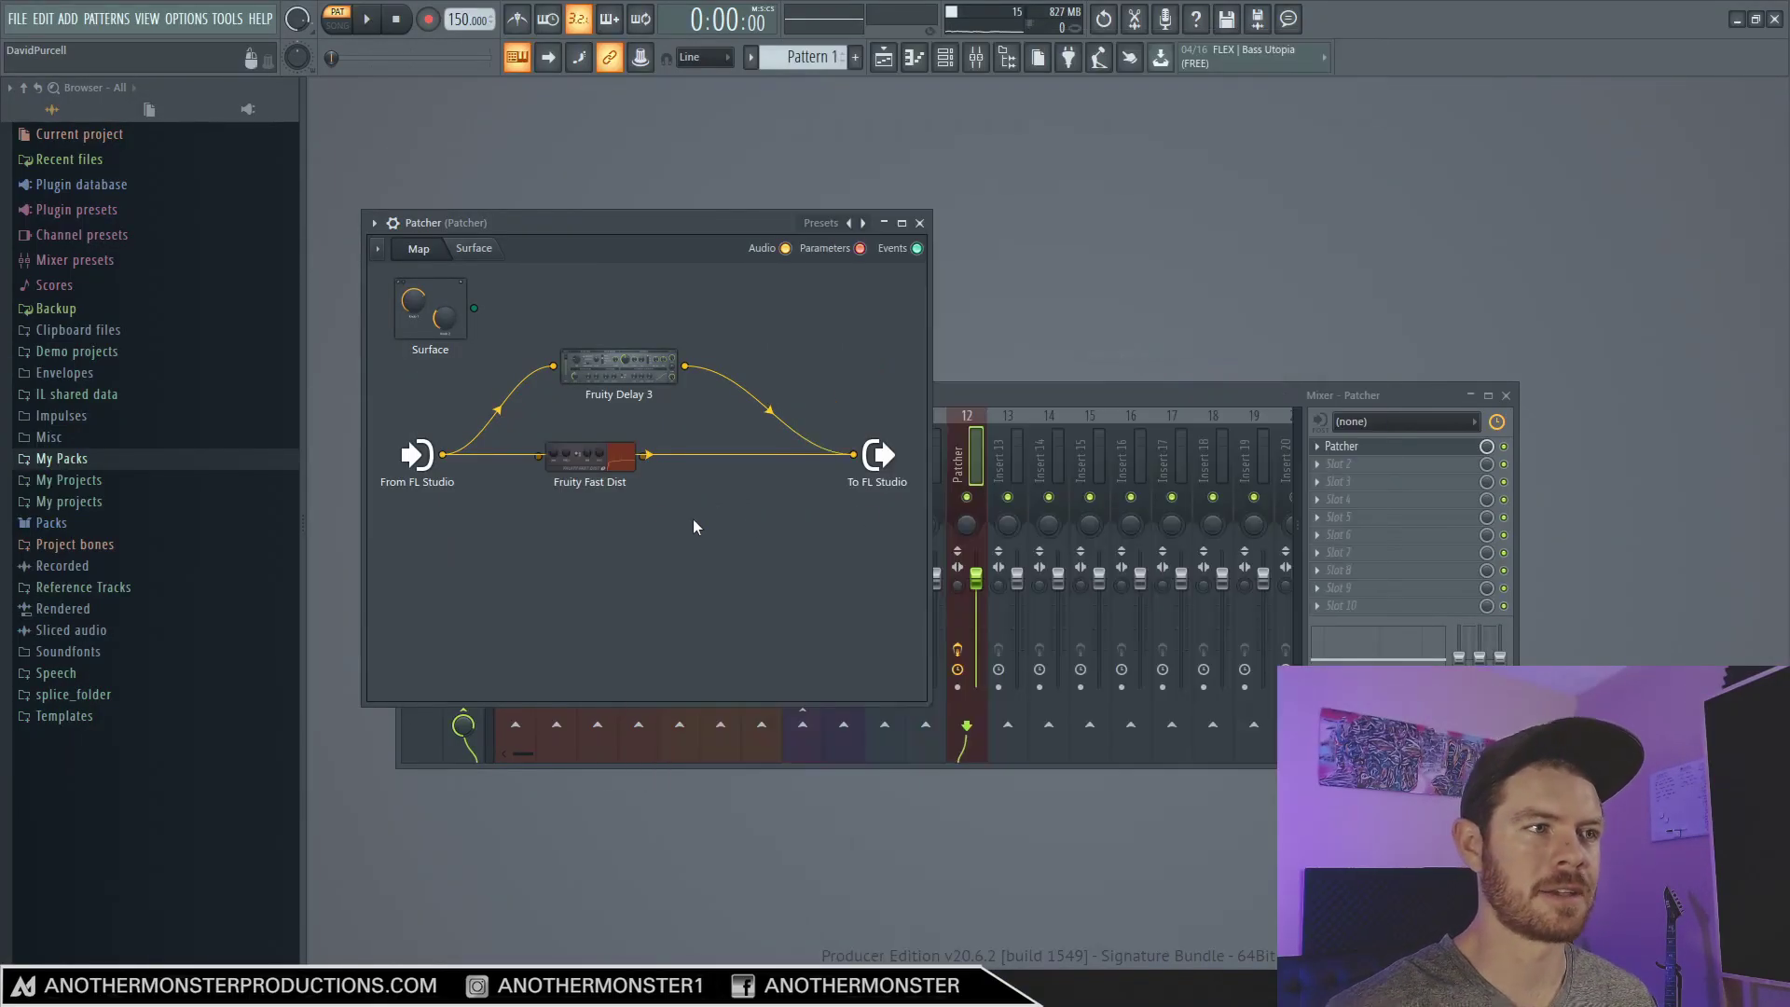
drag(620, 472, 642, 555)
drag(442, 455, 559, 542)
drag(739, 633, 798, 654)
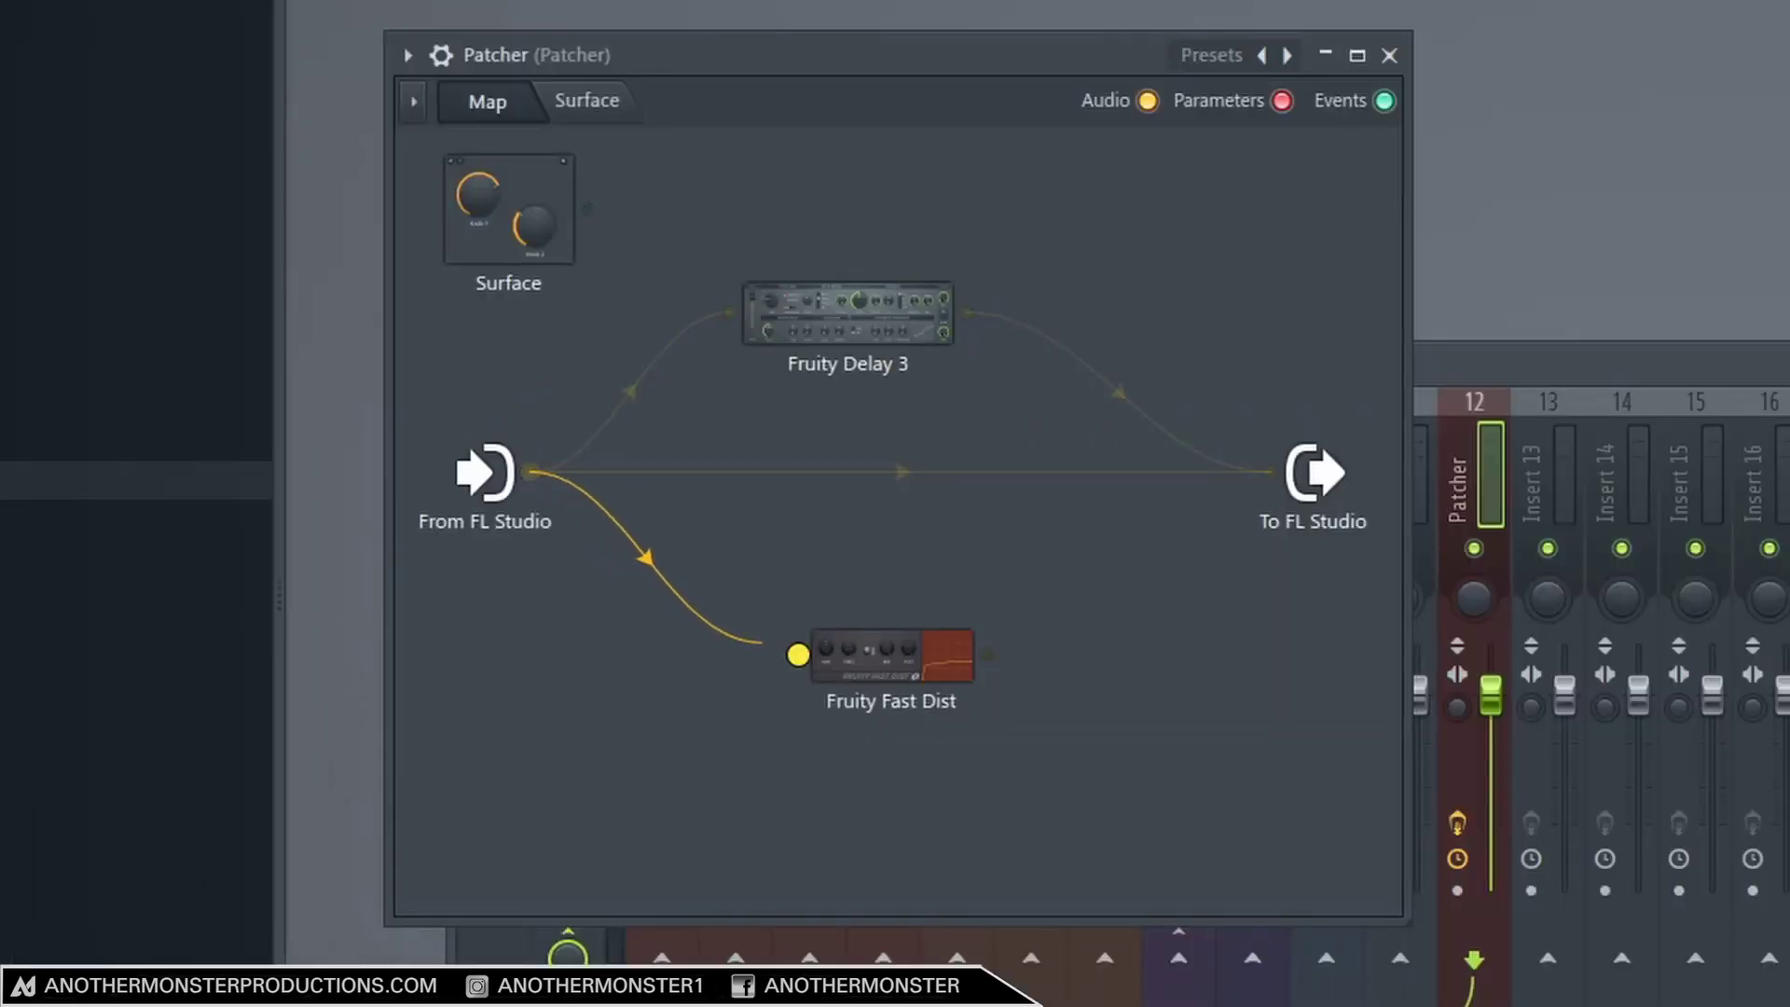
drag(987, 655, 1293, 492)
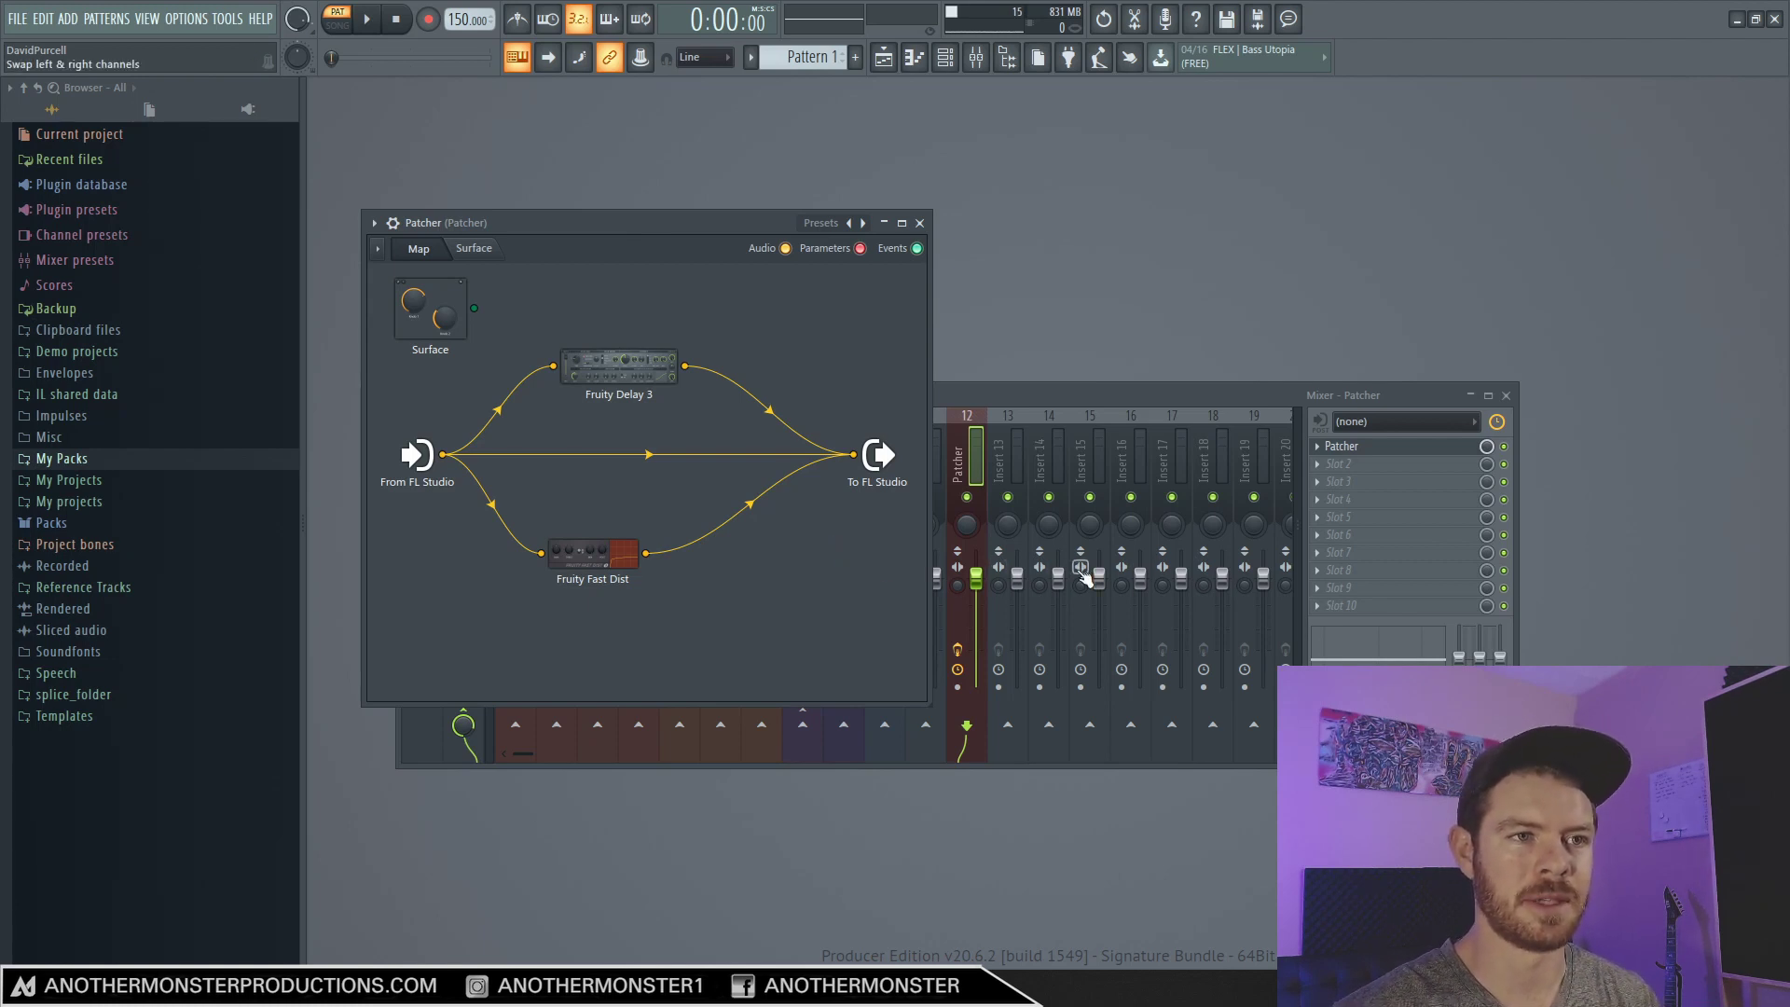
With the Mixer in front, adjust the mix knob of the Patcher in the first effect slot.
click(1487, 451)
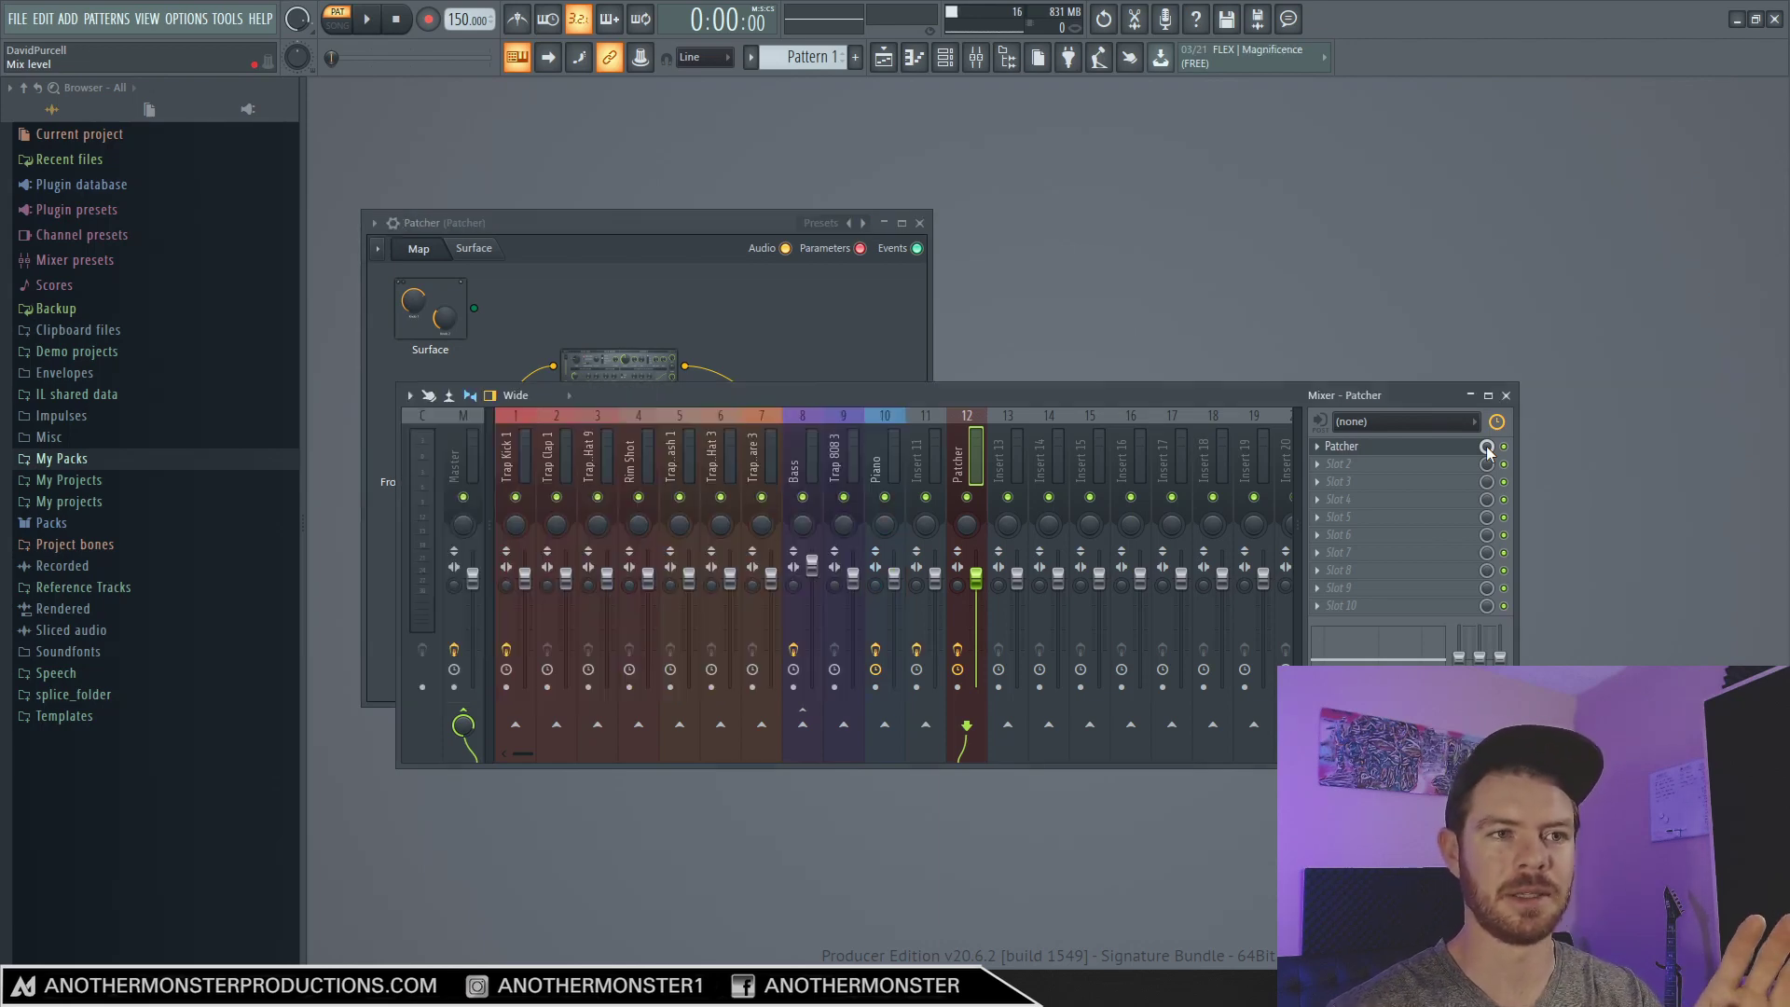
drag(1488, 451, 1487, 463)
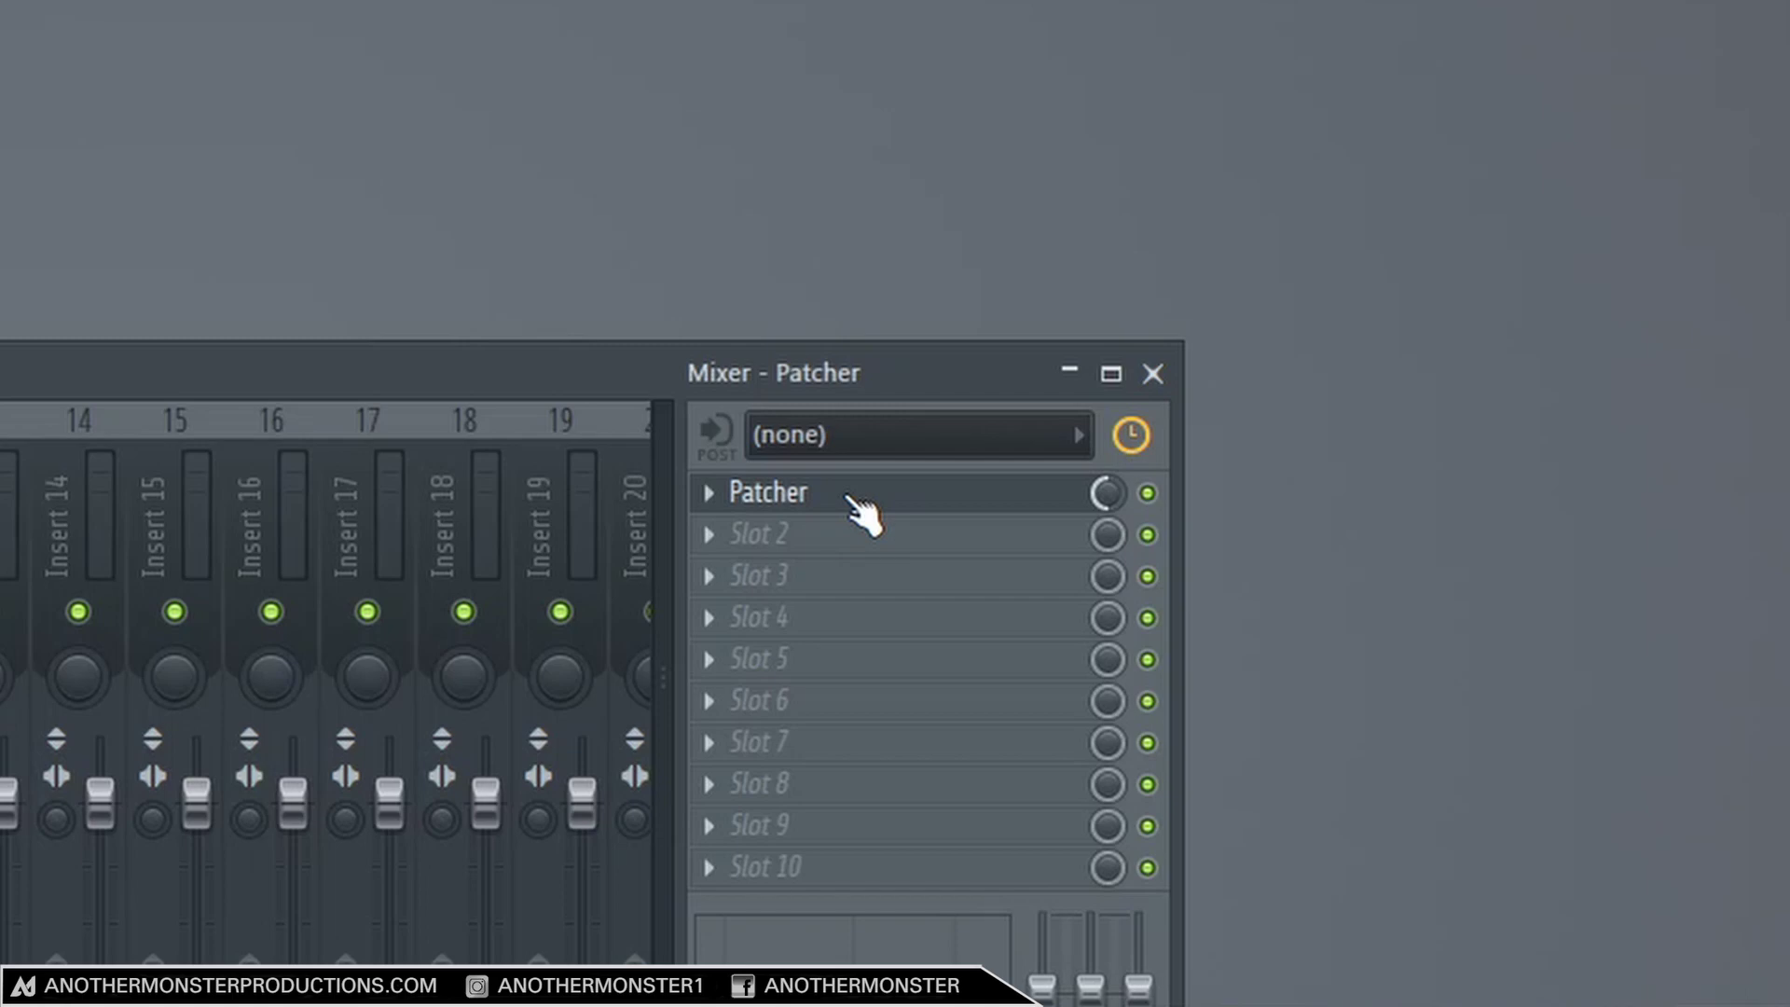
drag(867, 498, 912, 505)
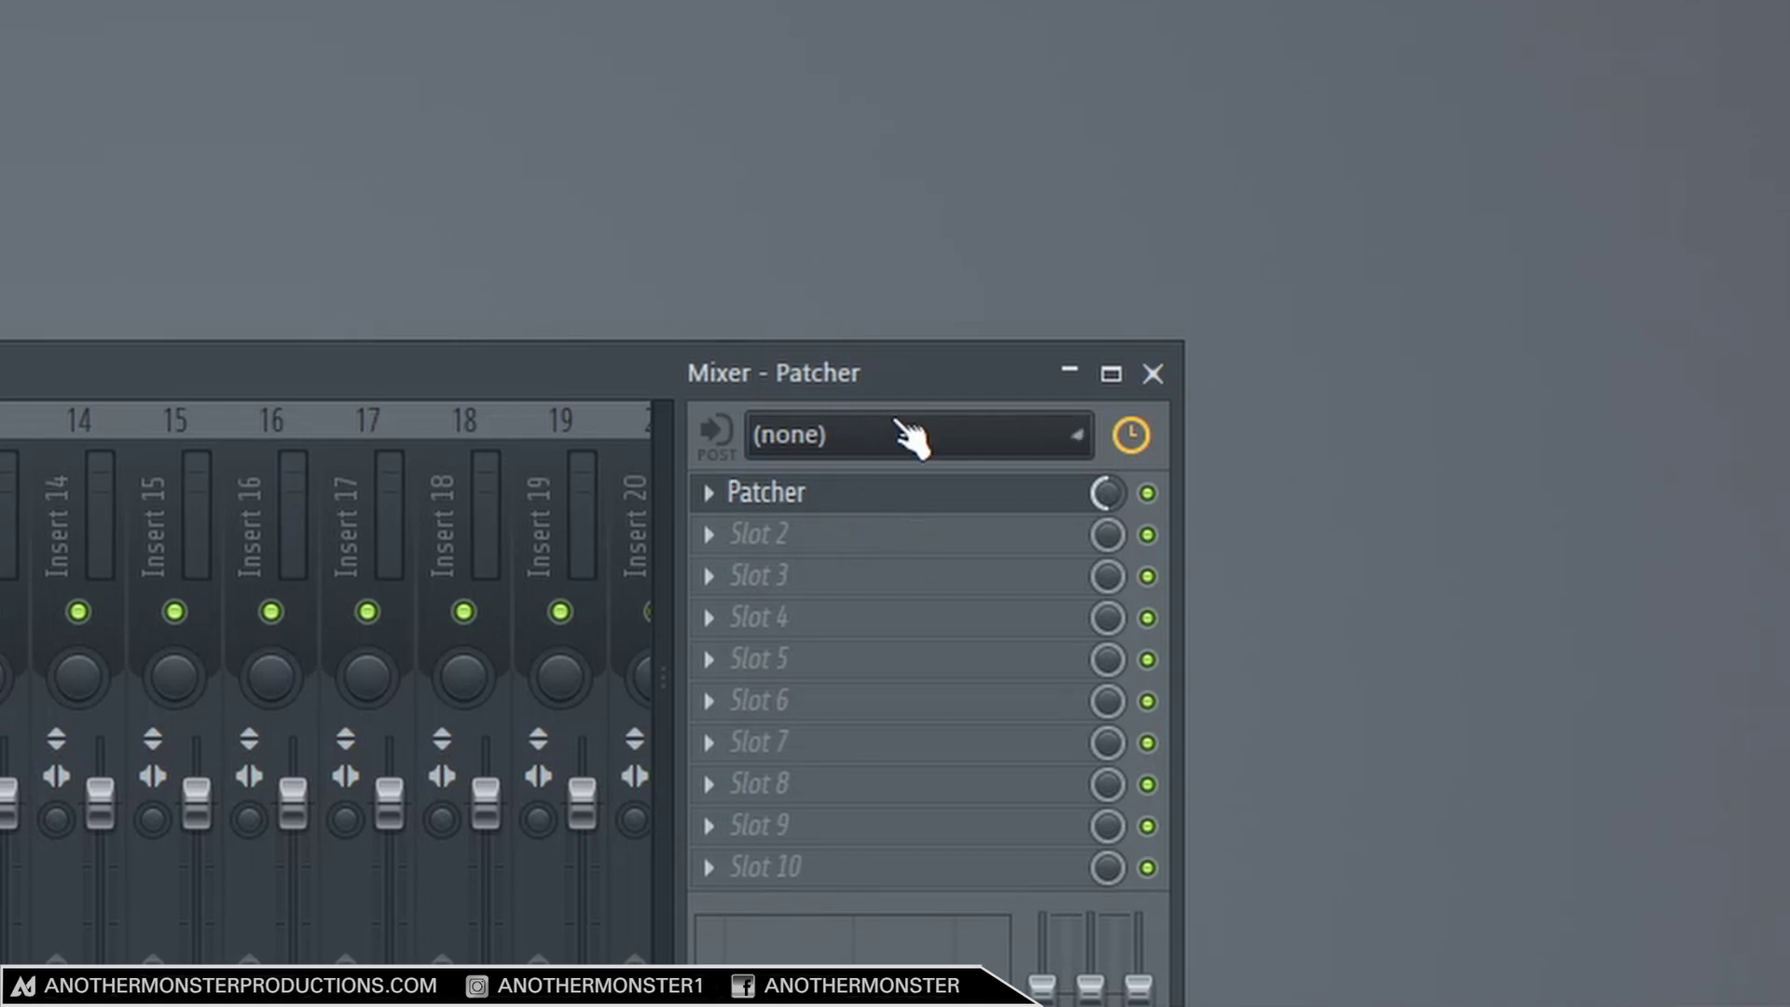
drag(909, 438, 911, 440)
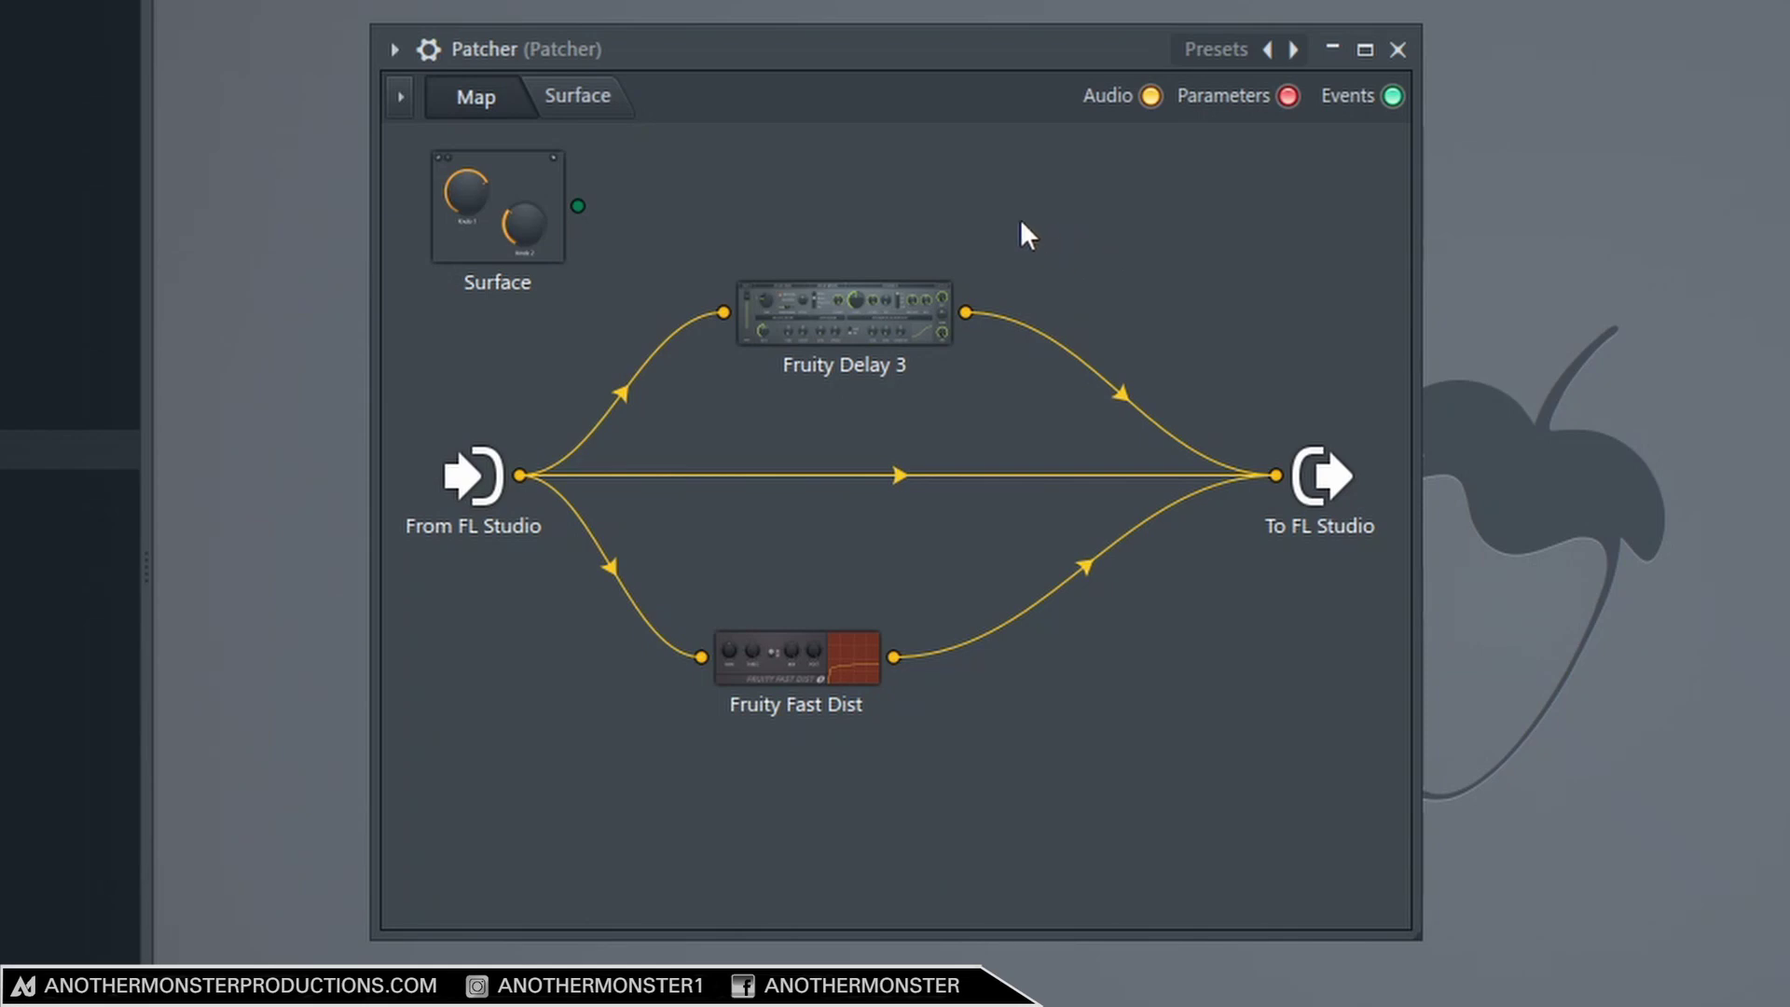
Toggle the Patcher header controls, then display the Presets submenu listing entries like 1K Delay.
click(430, 50)
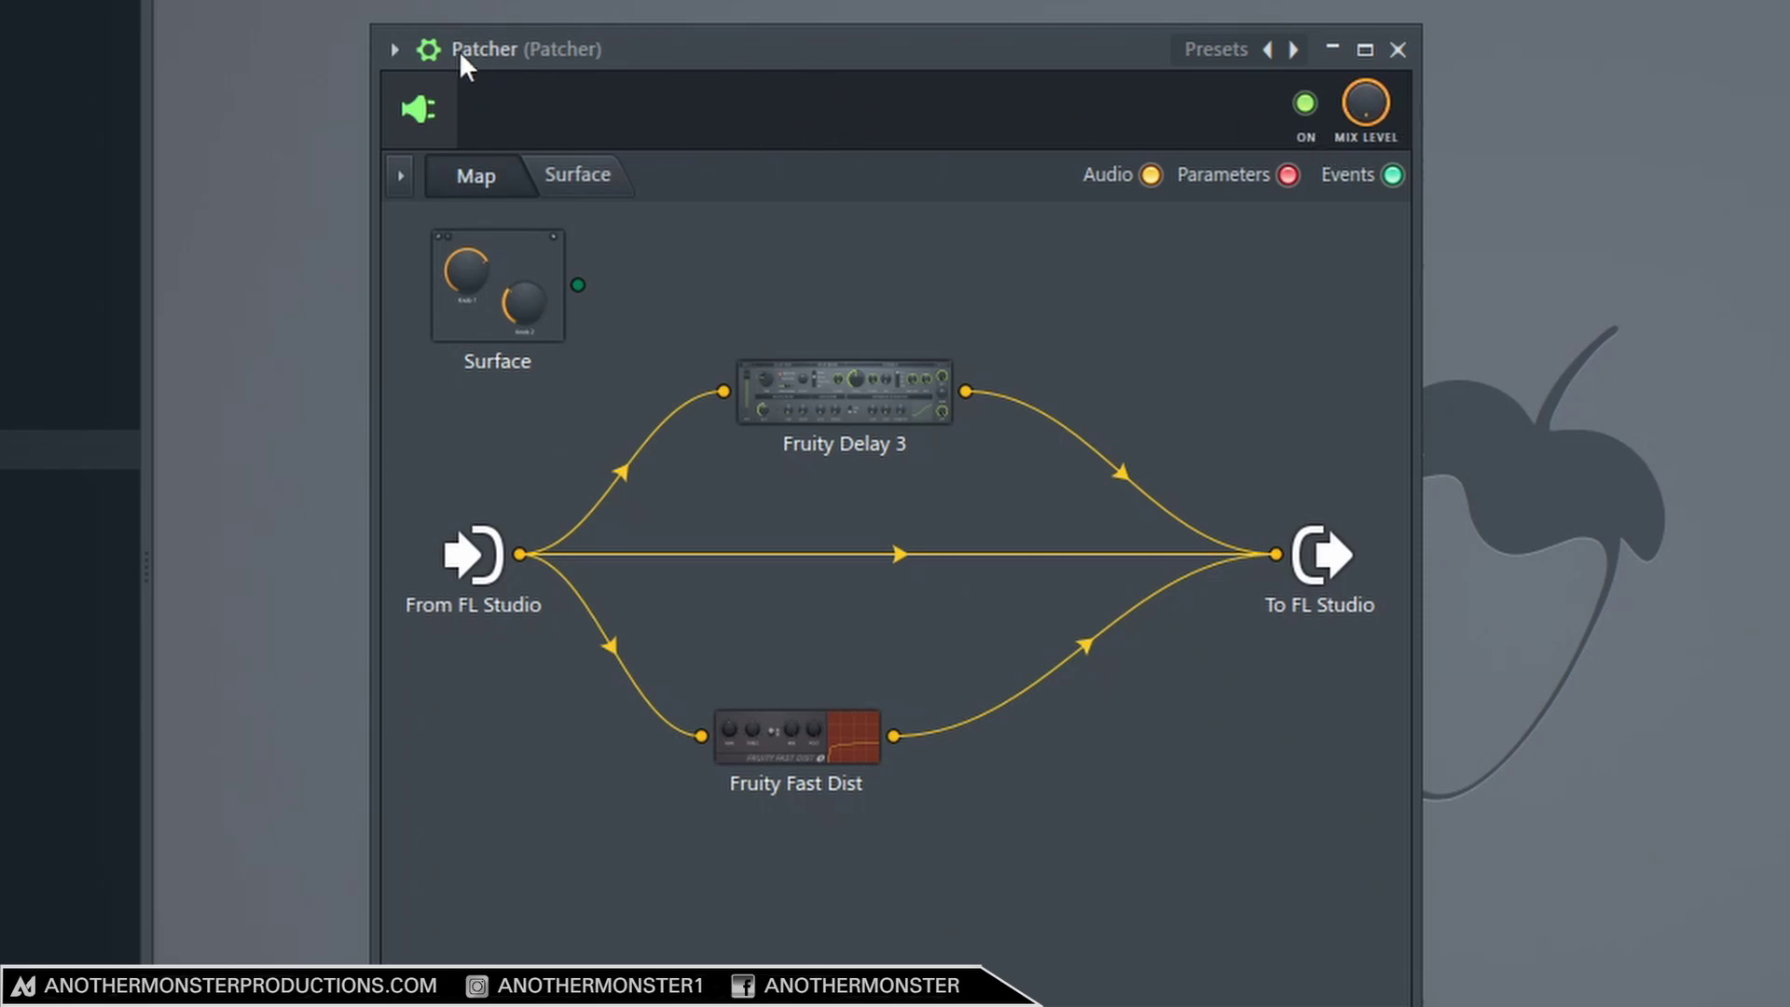
click(459, 51)
click(395, 51)
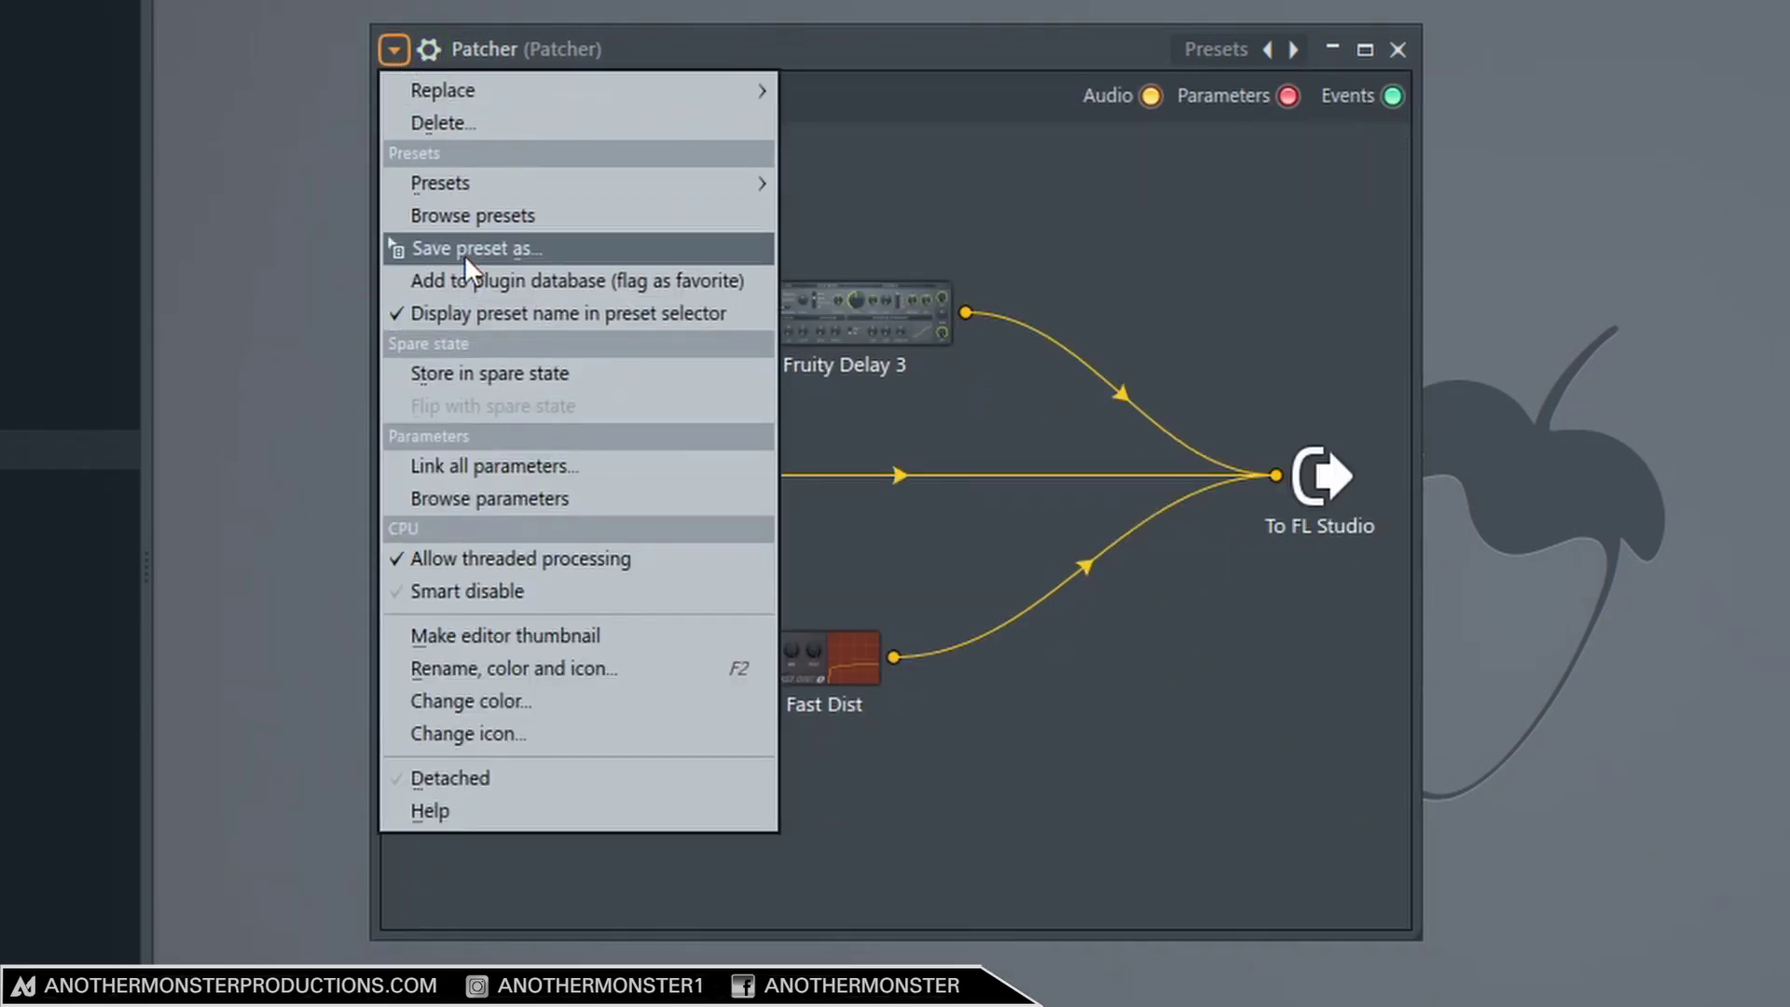
mouse_move(461, 193)
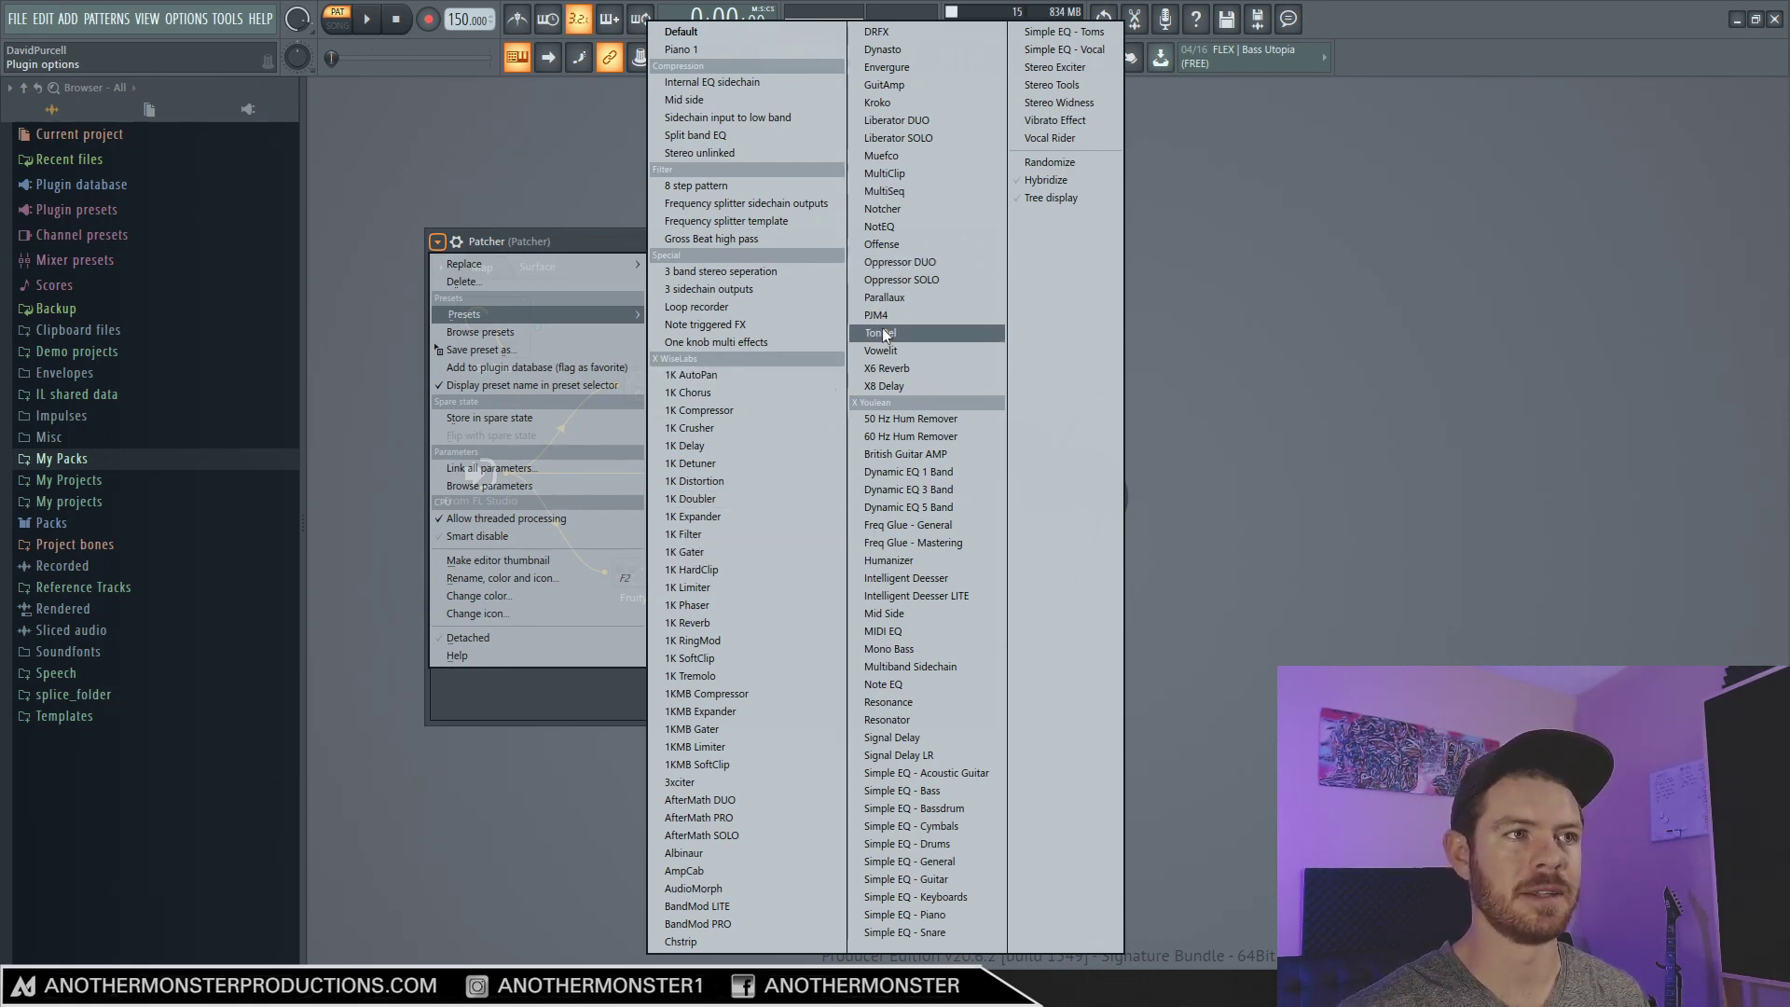
Load the 1K Delay preset and view its map of dry, wet, Stereo Shaper and Delay 2 modules.
click(690, 450)
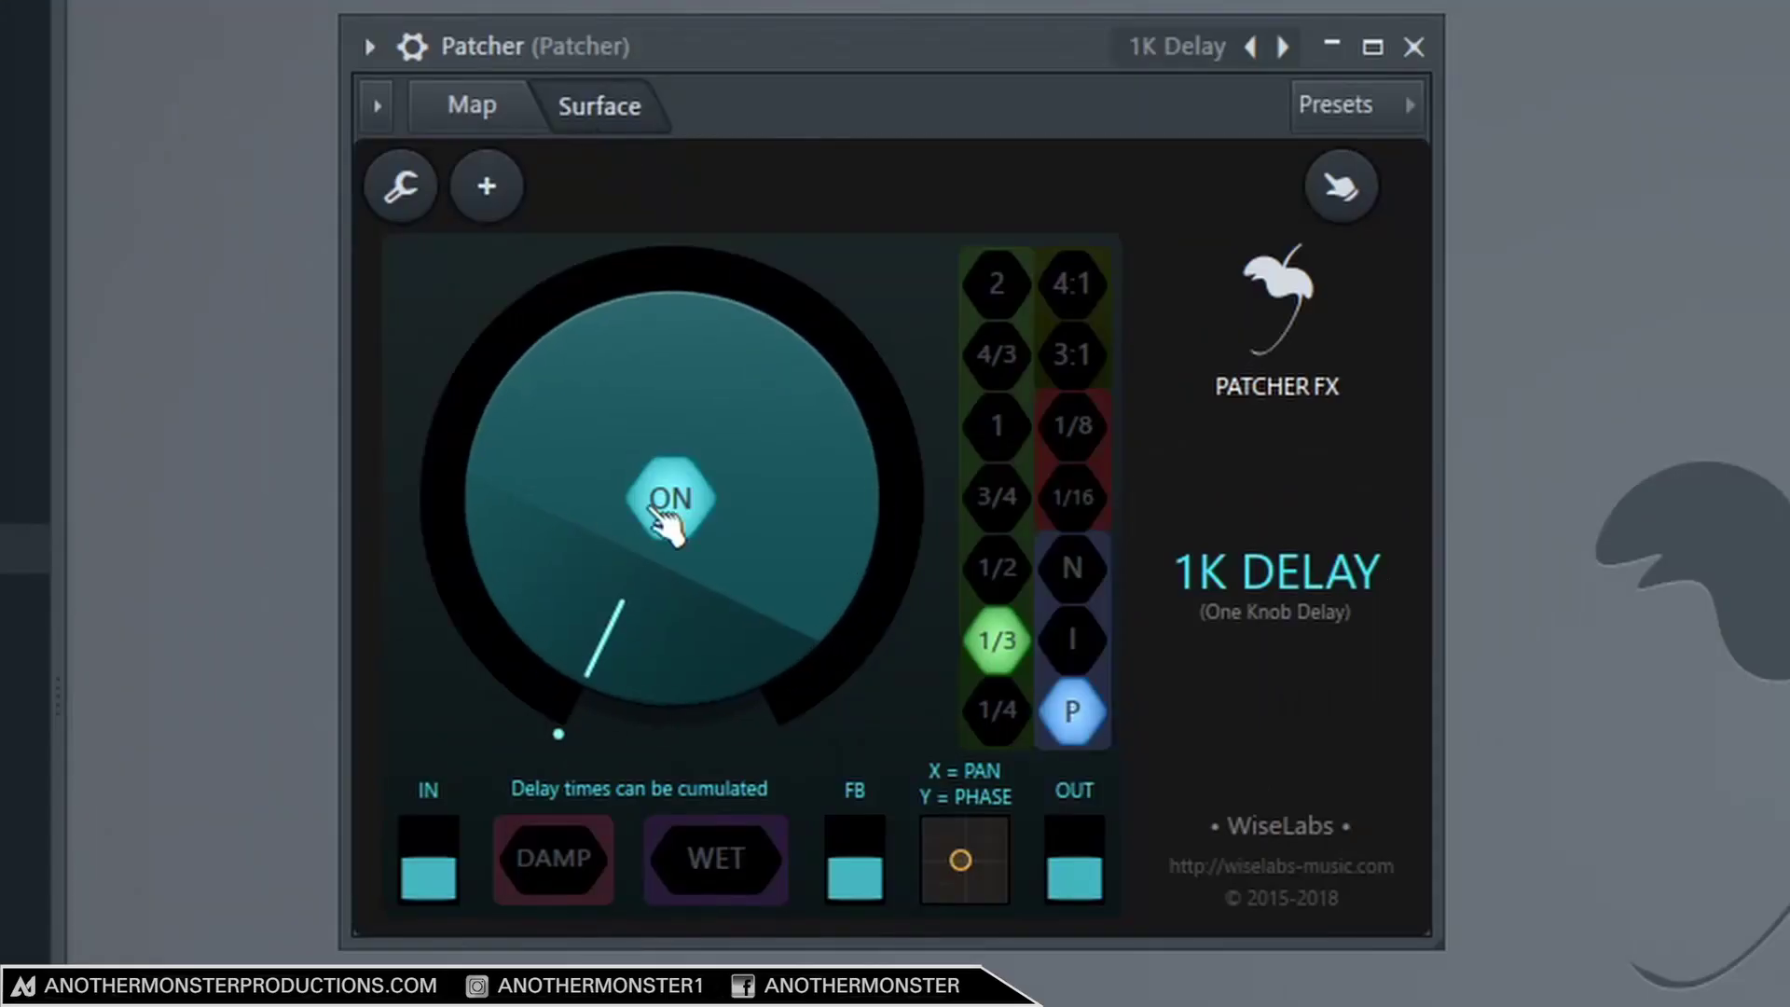
click(481, 114)
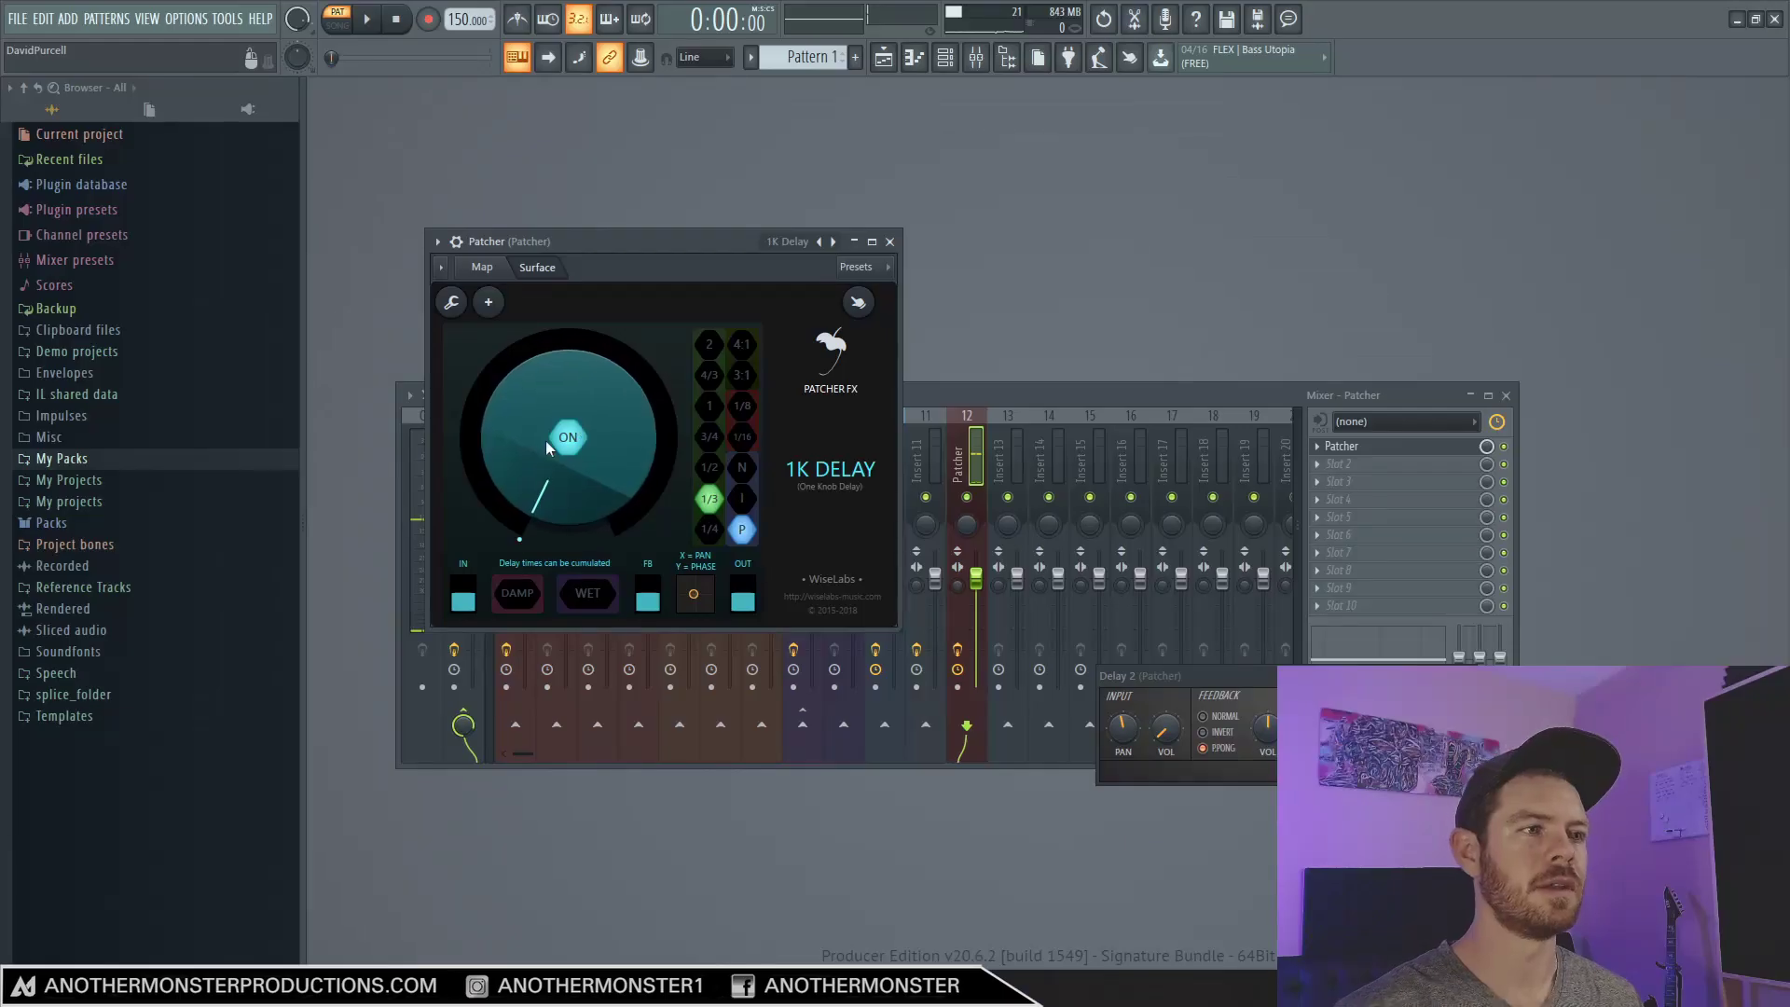
Turn up the large 1K Delay knob on the Patcher's Surface tab.
mouse_move(545, 440)
mouse_down()
mouse_move(546, 400)
mouse_move(546, 440)
mouse_up()
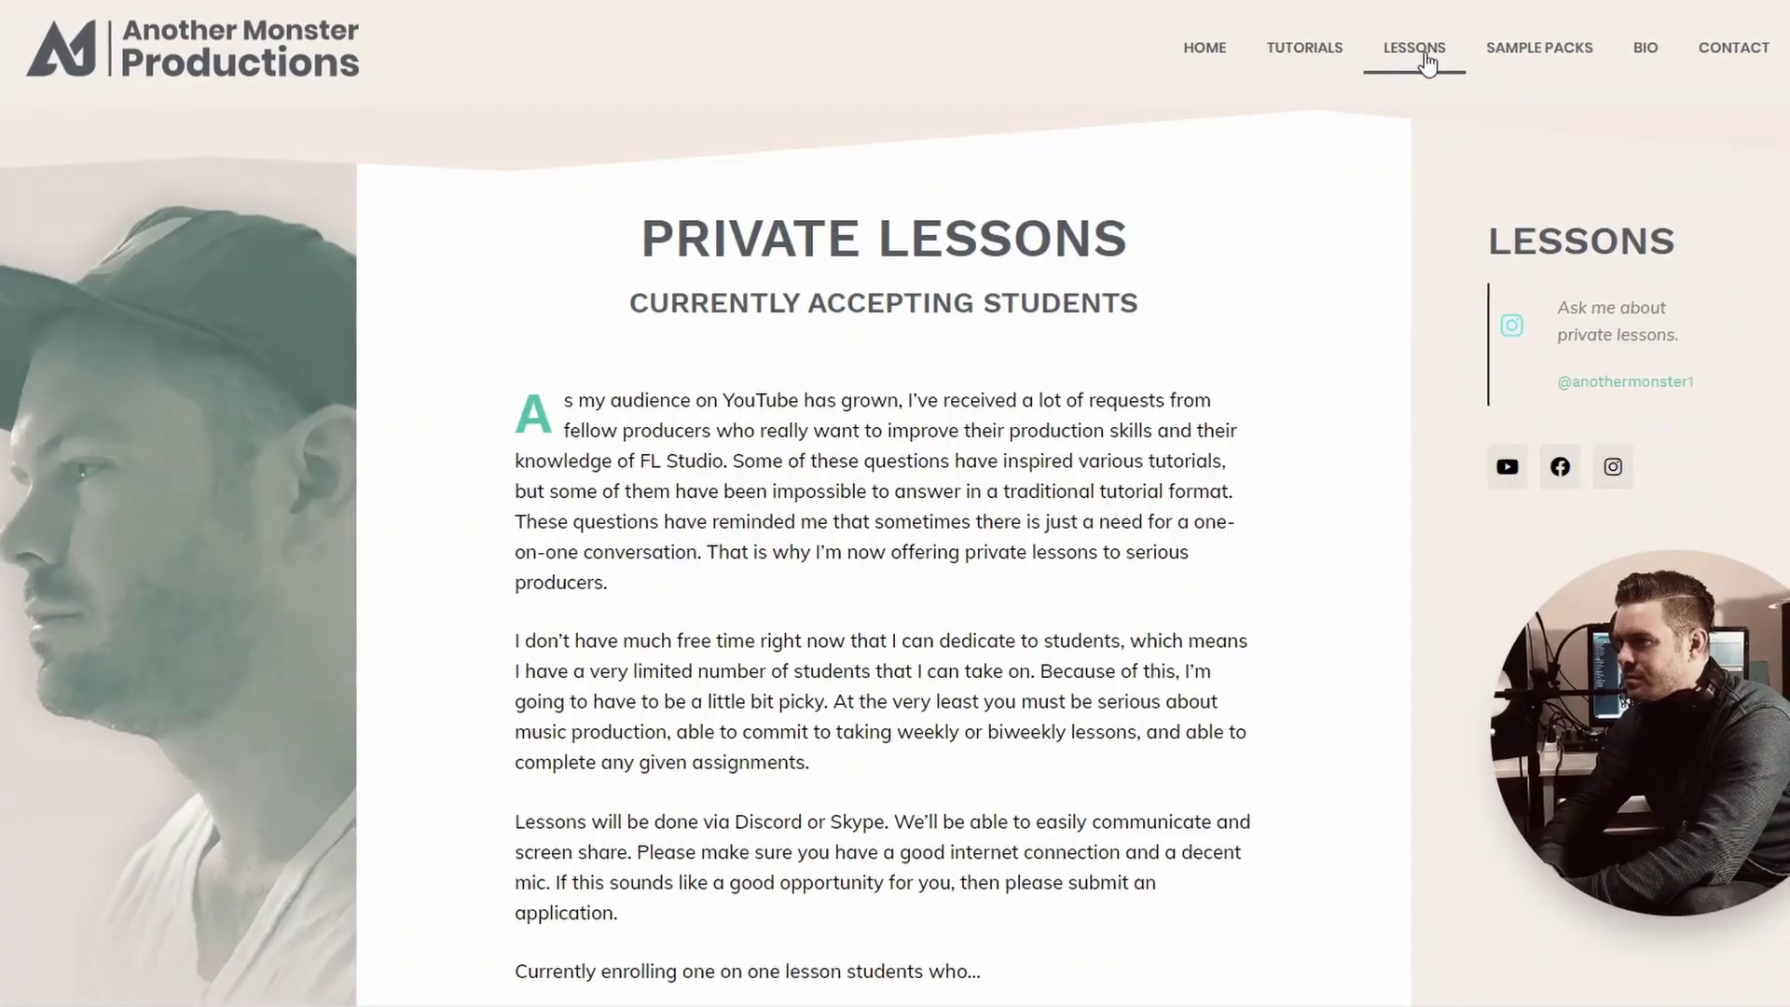
scroll(1302, 353, down, 3)
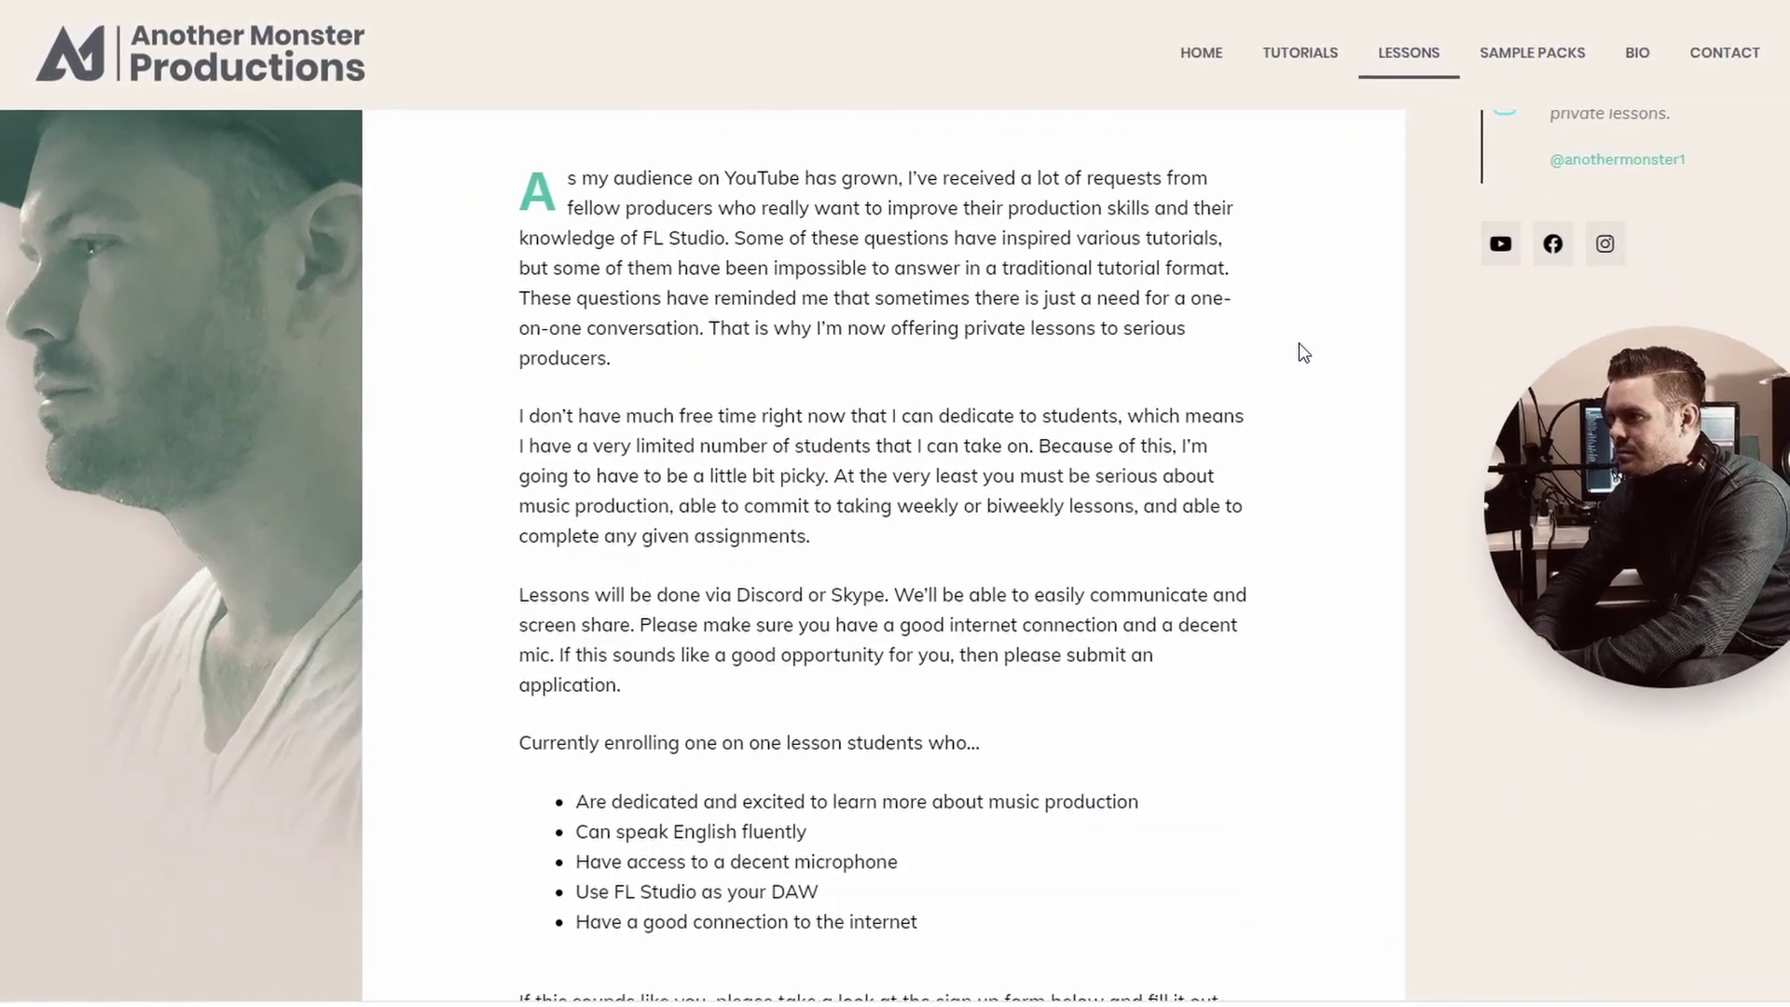
scroll(1302, 352, down, 4)
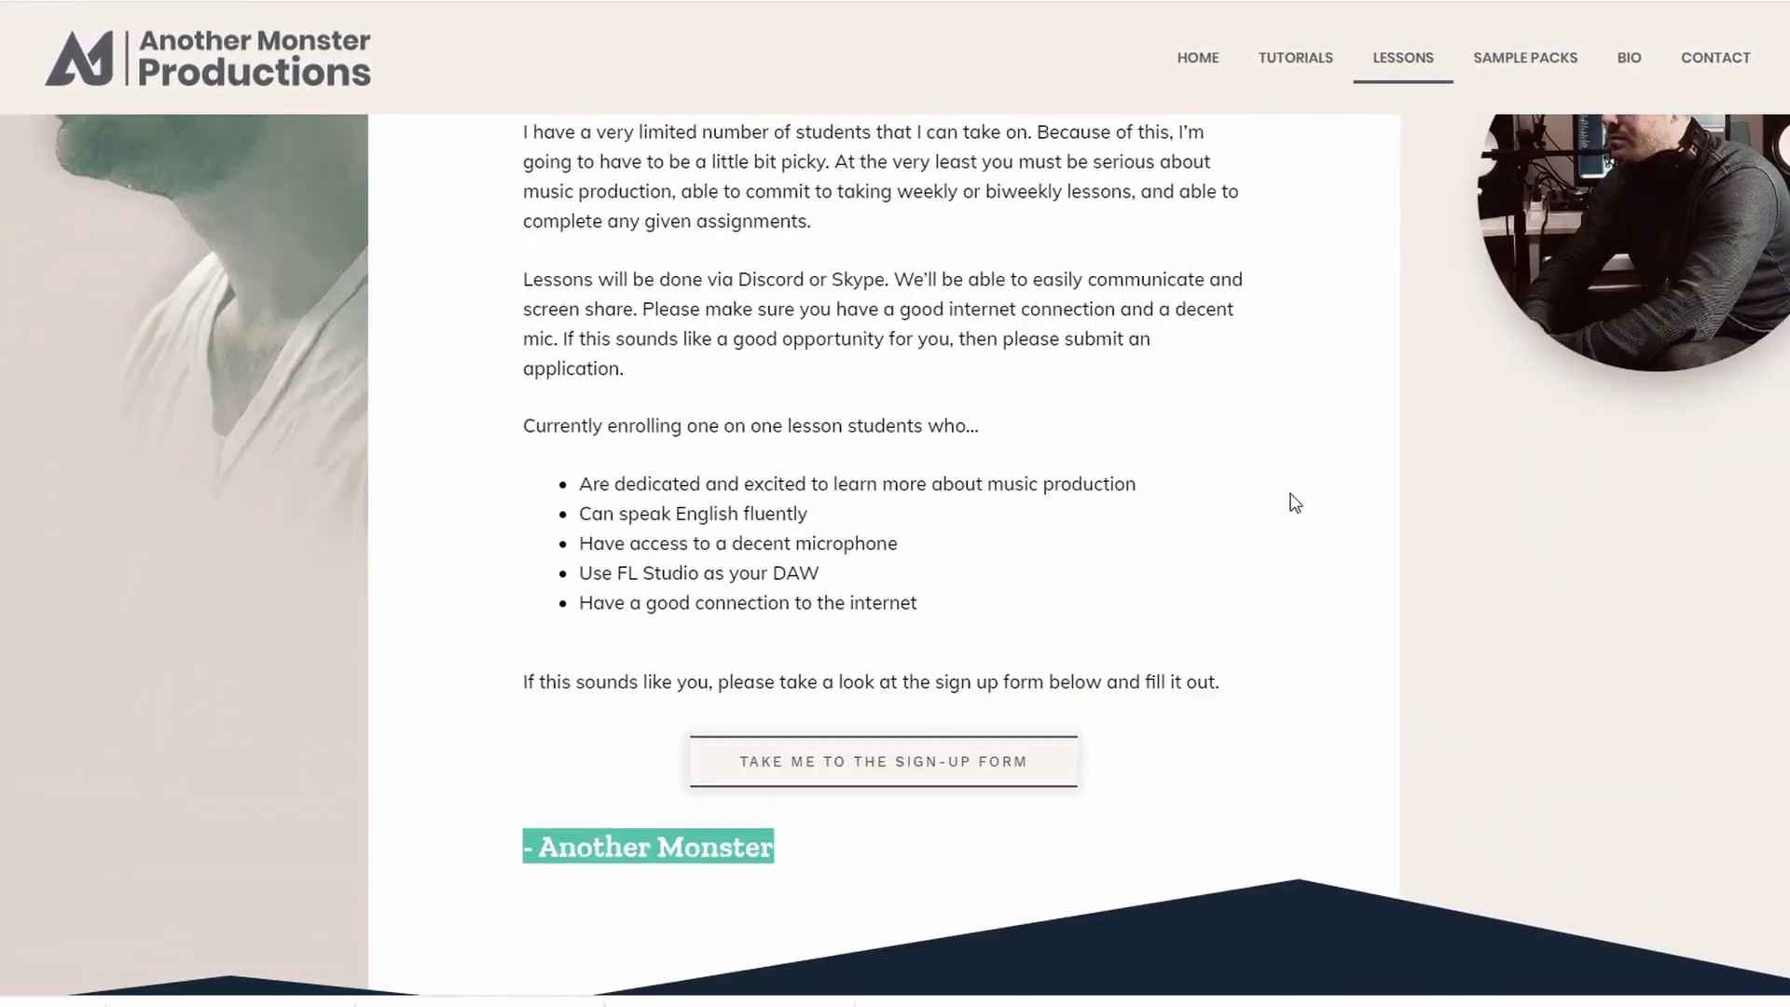
scroll(1294, 502, up, 7)
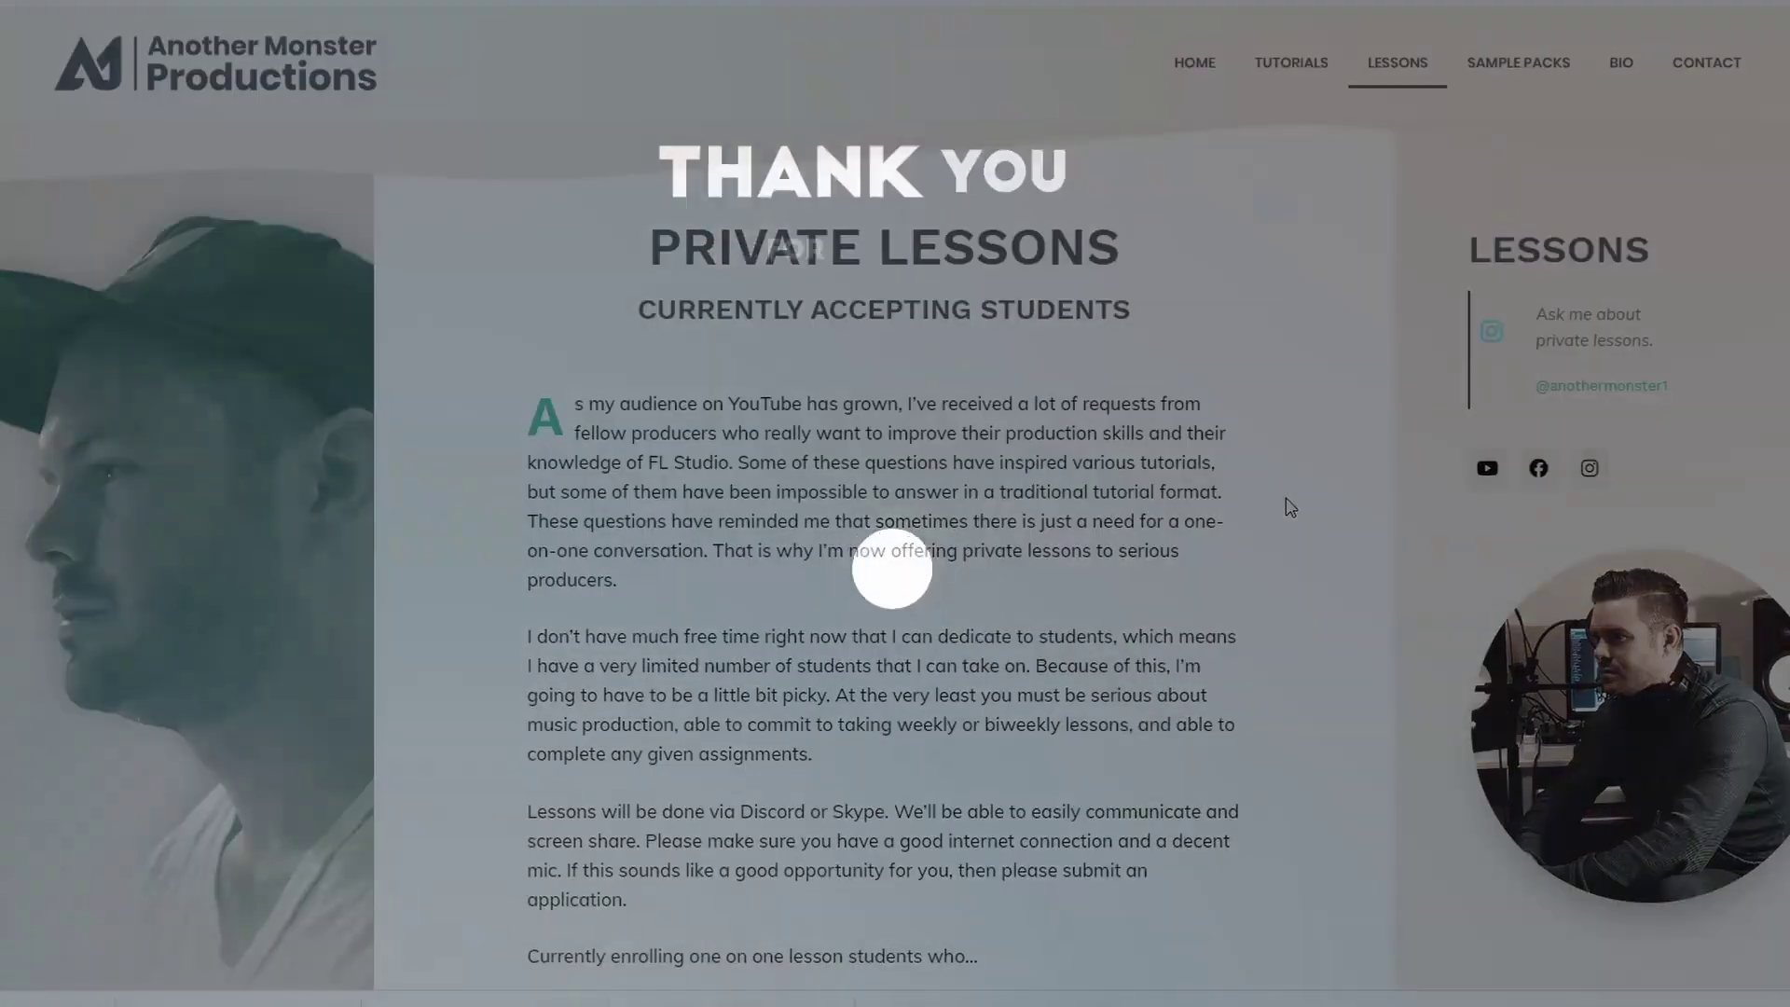